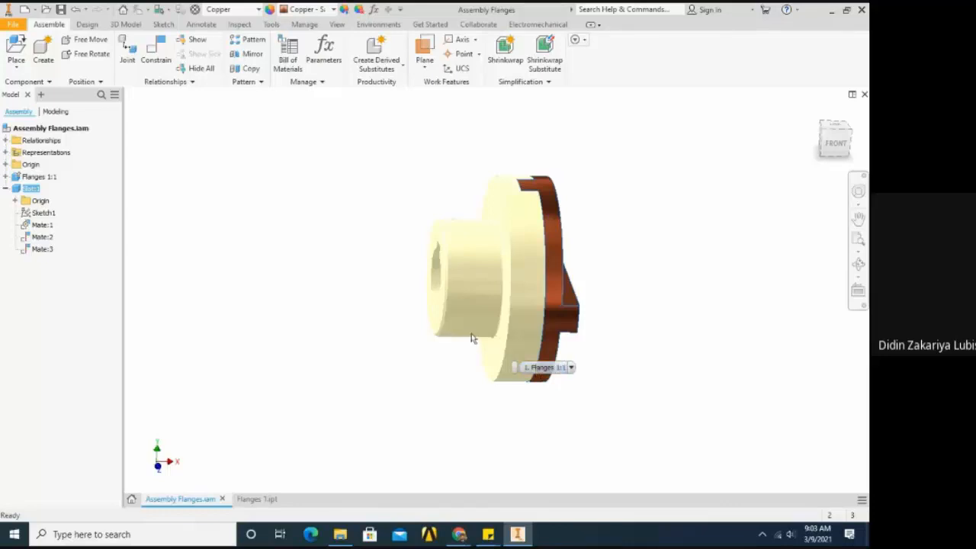
Set up a copy of the Flanges 1 component with Copy Relationships enabled, and proceed to its file naming.
scroll(392, 339, "down", 2)
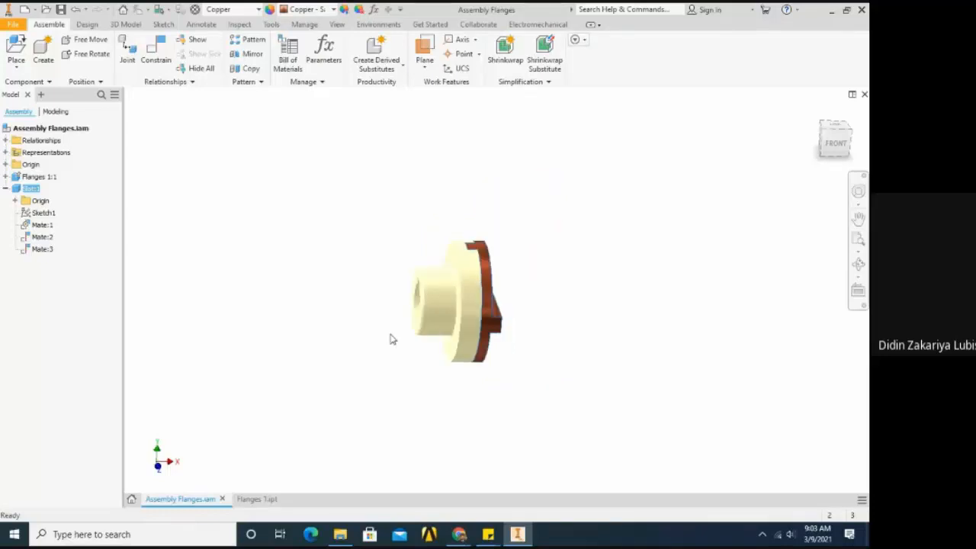
scroll(393, 338, "up", 2)
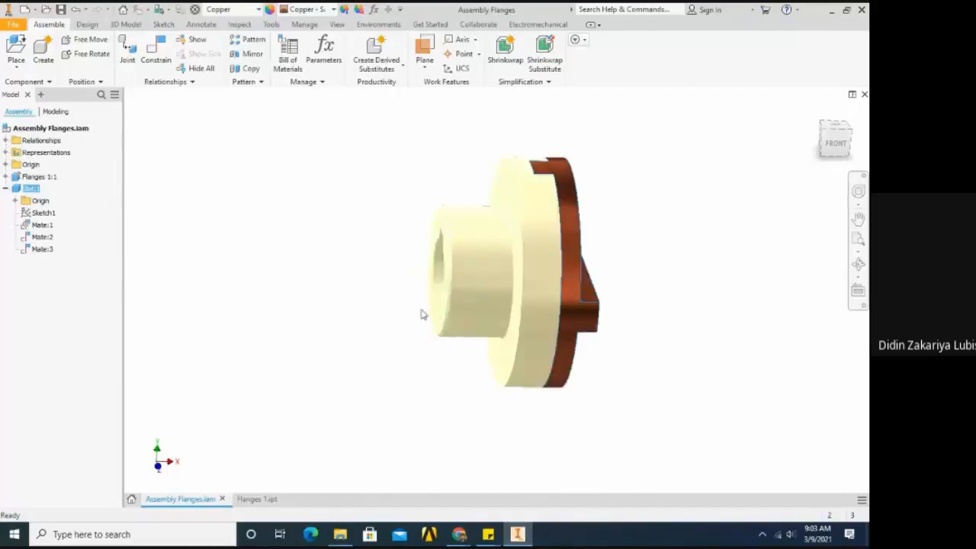
left_click(462, 295)
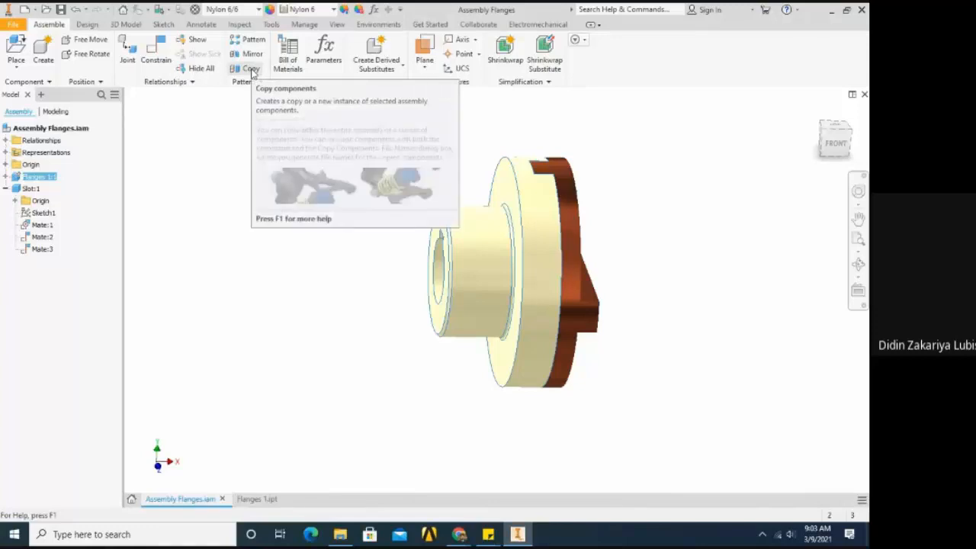
left_click(251, 70)
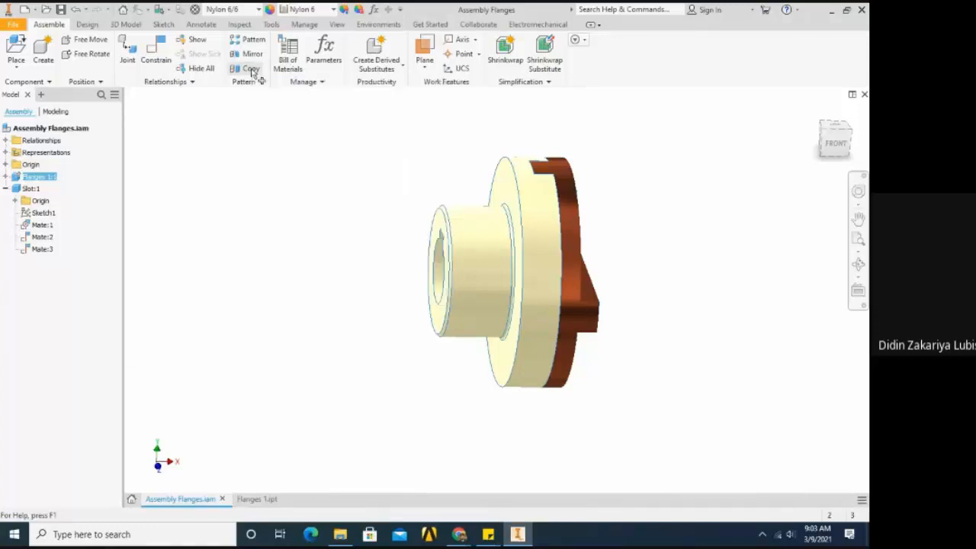
left_click_drag(242, 101, 290, 105)
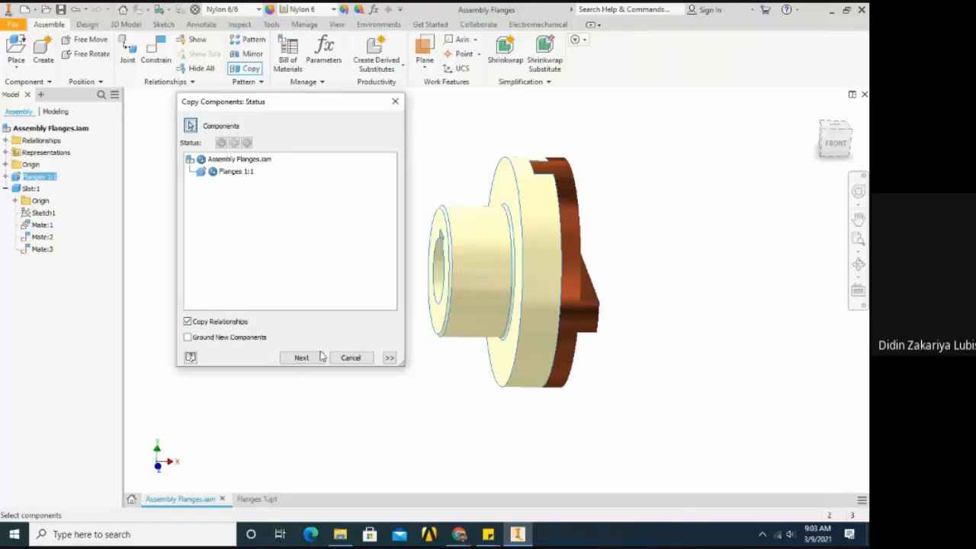
left_click(296, 359)
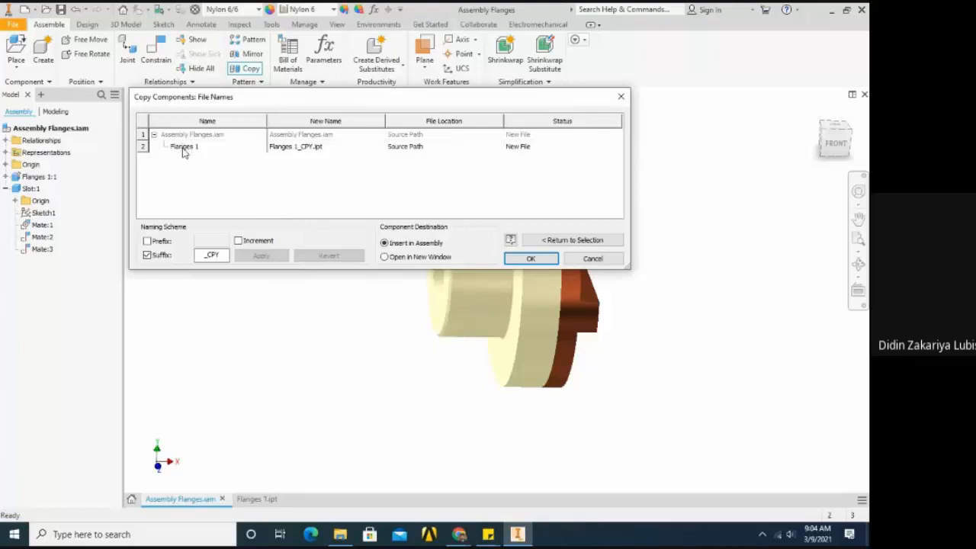
Name the copied part Flanges 2, insert it in the assembly, and place it beyond the copper slot, clear of the first flange.
double_click(305, 148)
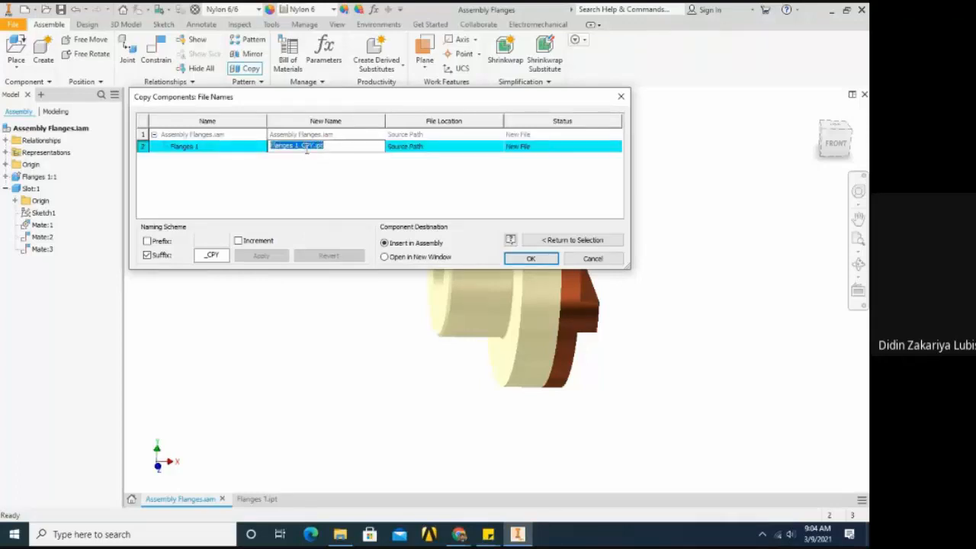
left_click(311, 146)
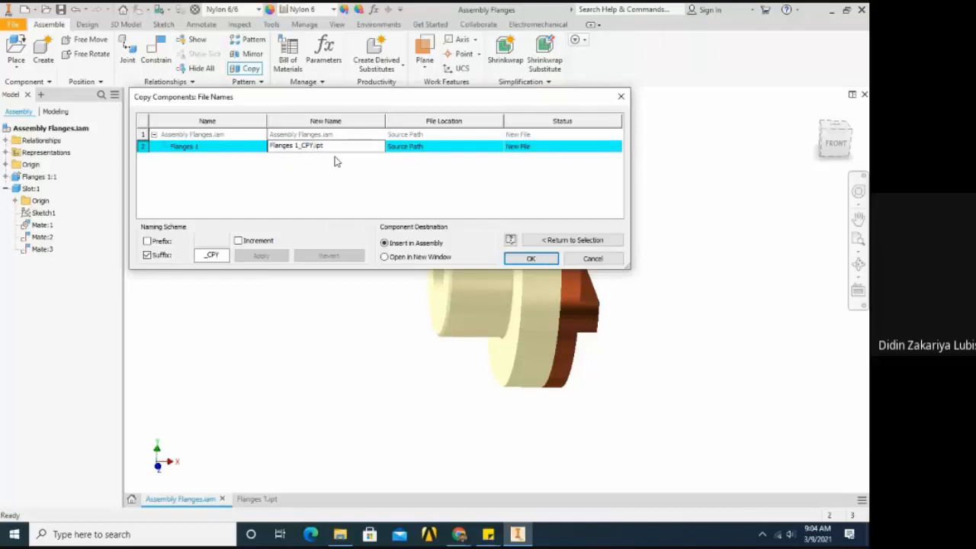
key("BackSpace")
key("BackSpace")
key("BackSpace")
key("BackSpace")
key("BackSpace")
type("2")
left_click(523, 260)
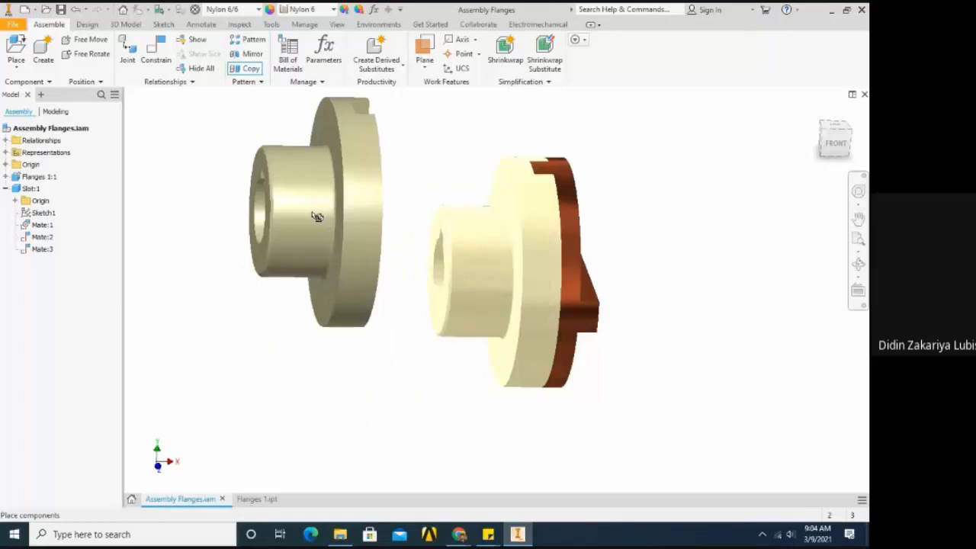
scroll(313, 228, "down", 3)
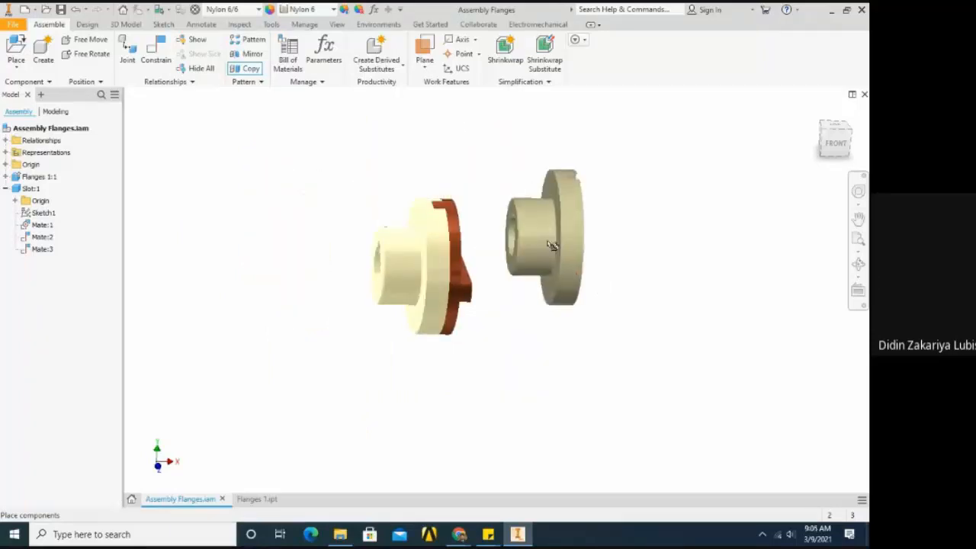
left_click(550, 244)
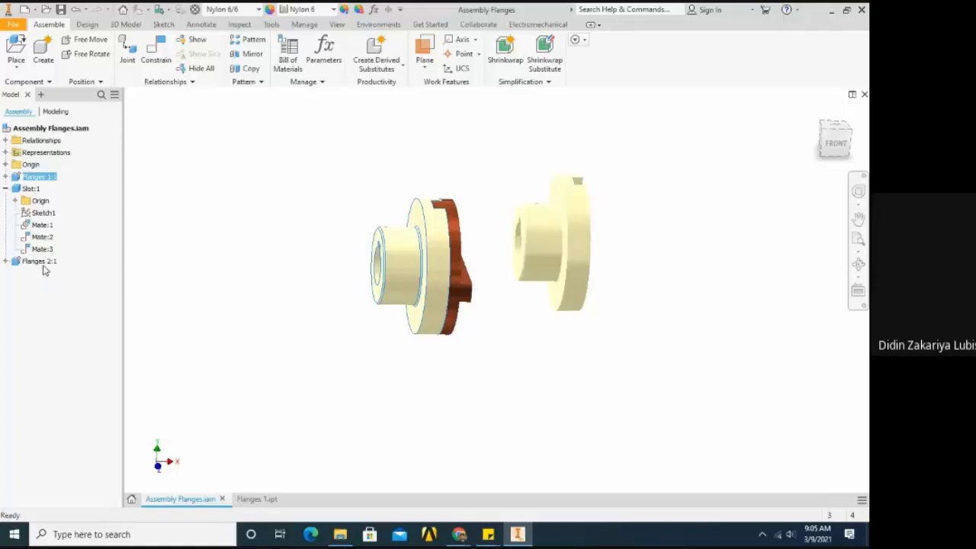
Save the Assembly Flanges assembly together with the new Flanges 2 part.
scroll(484, 262, "up", 5)
scroll(484, 261, "down", 6)
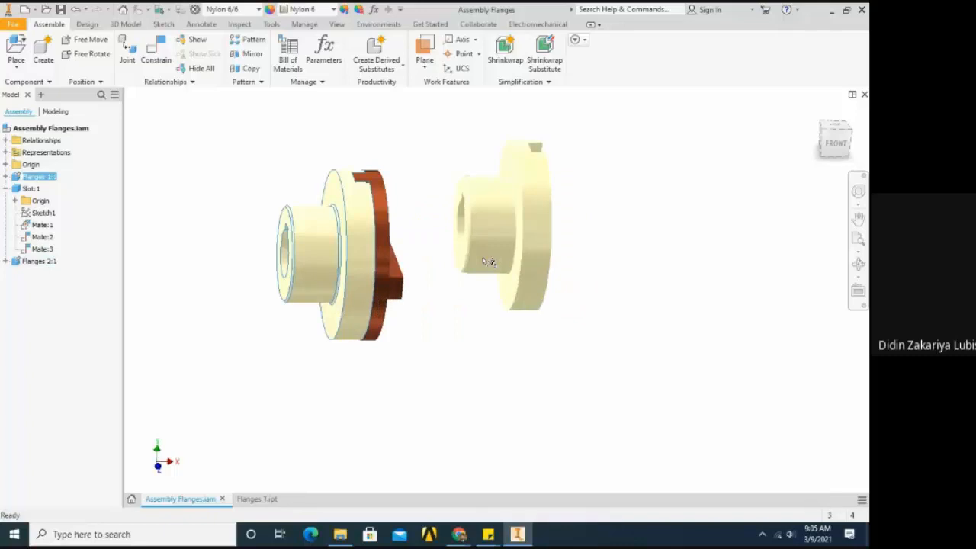
scroll(578, 296, "up", 3)
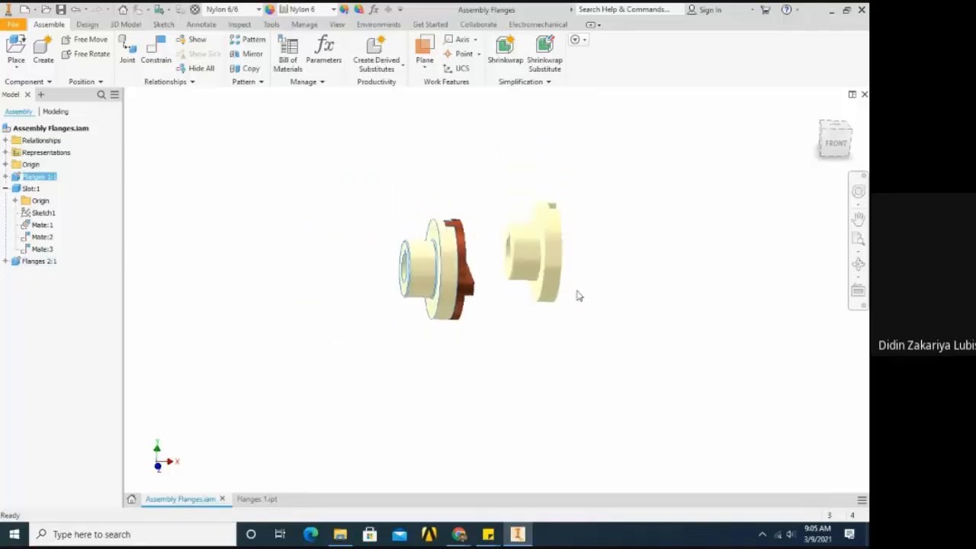
key("ctrl+s")
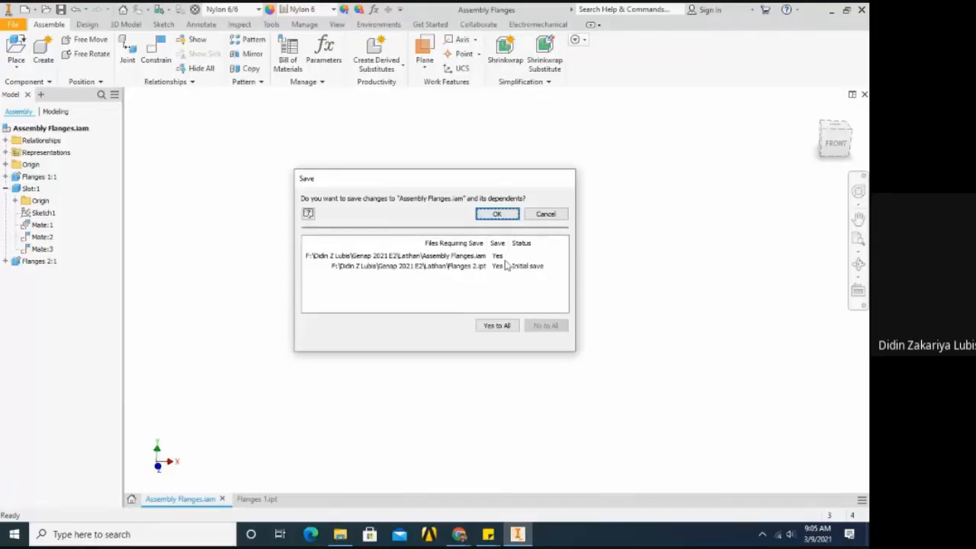
left_click(500, 213)
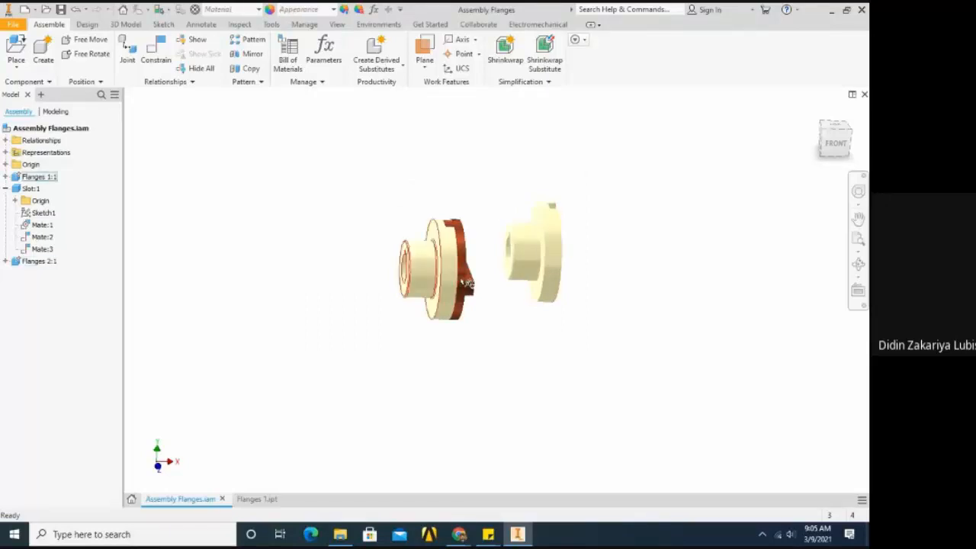
Switch to File Explorer, preview the Flanges 2 file in the Latihan folder, and return to Inventor.
left_click(340, 534)
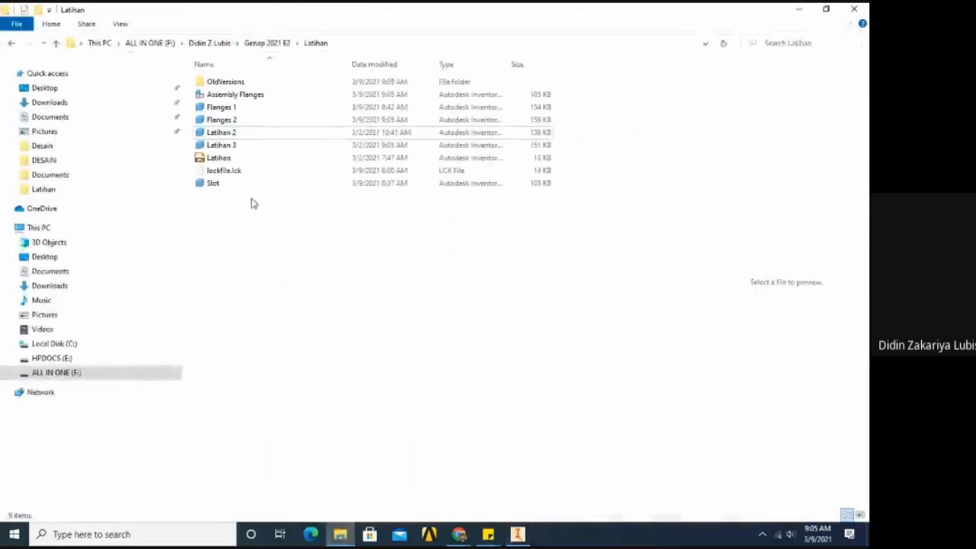
left_click(244, 122)
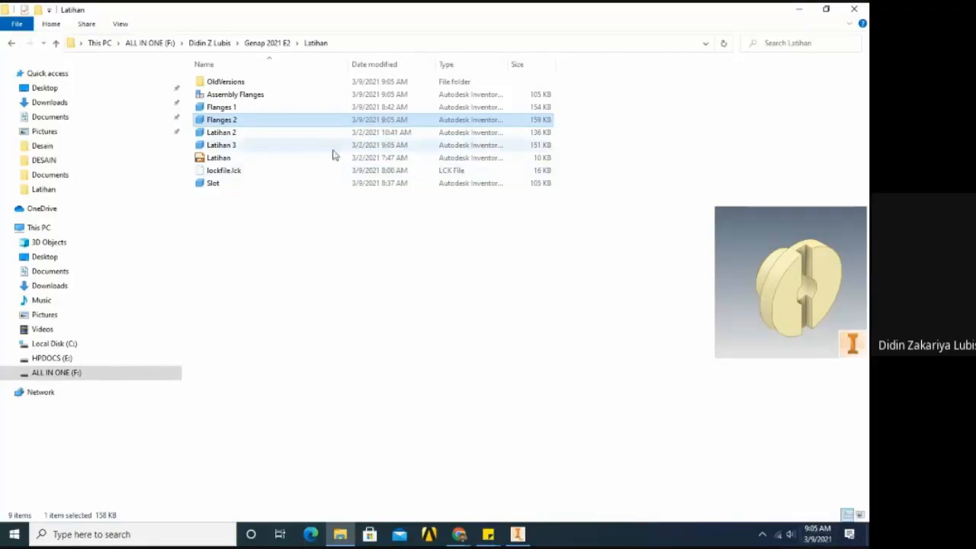
left_click(342, 421)
left_click(518, 534)
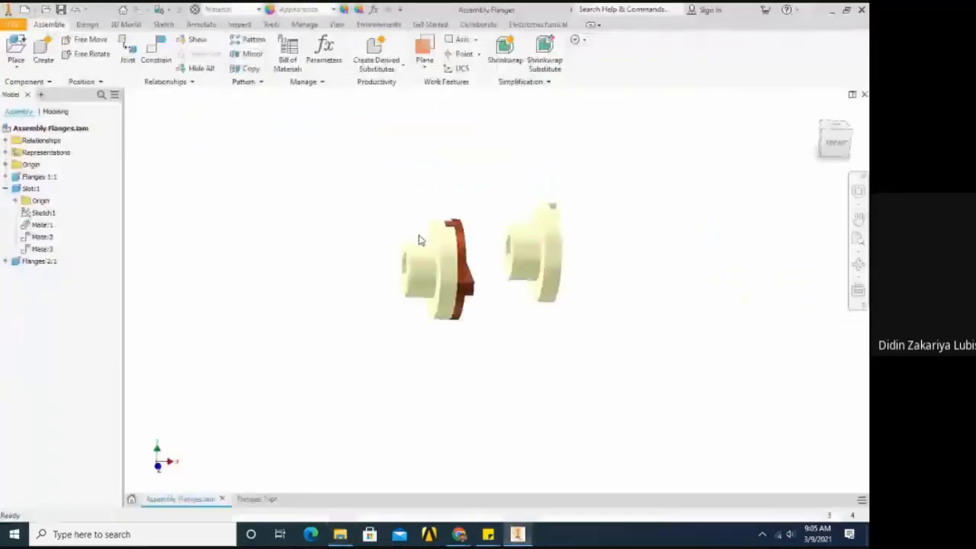
Turn off Grounded for the Flanges 2 component and move it farther away from the slot.
scroll(503, 263, "down", 5)
left_click_drag(571, 263, 538, 248)
scroll(537, 248, "up", 5)
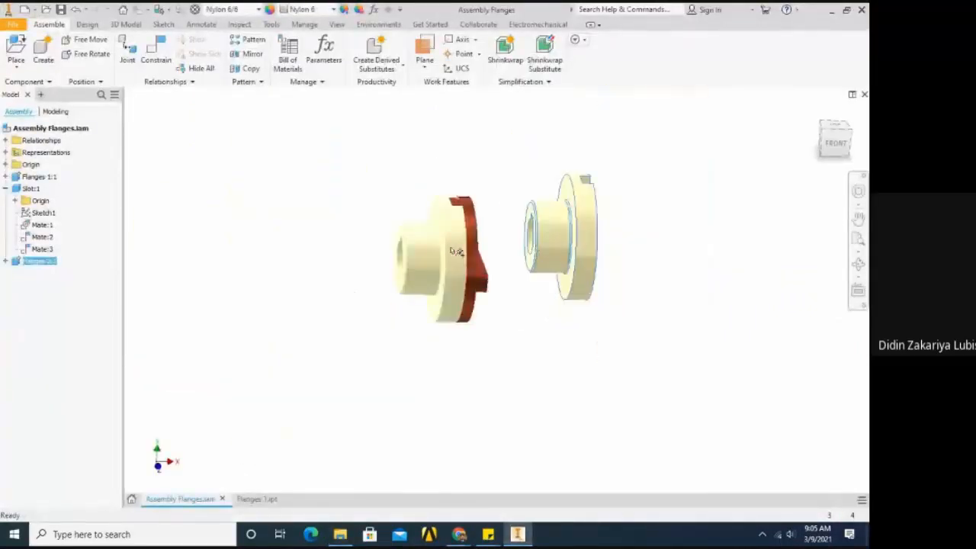
right_click(20, 263)
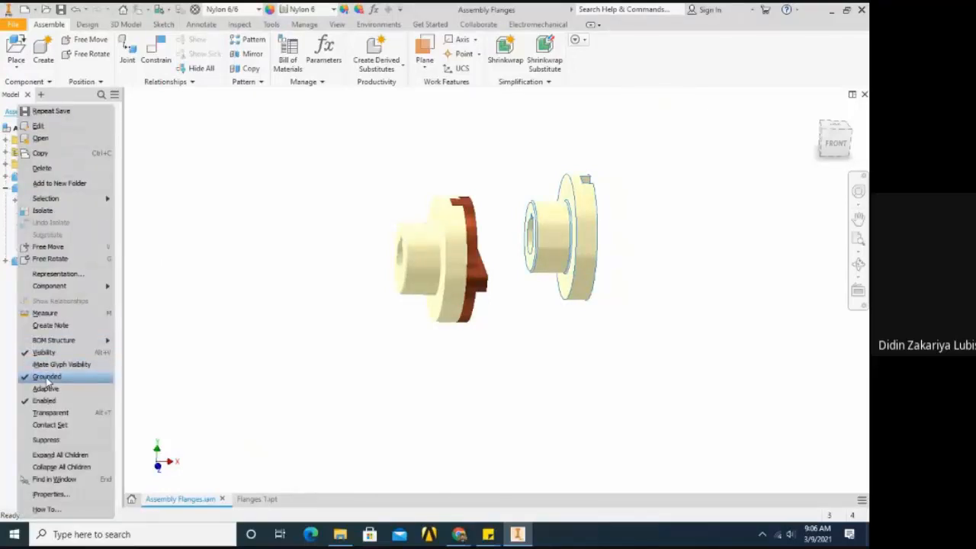
left_click(48, 377)
left_click_drag(556, 267, 599, 273)
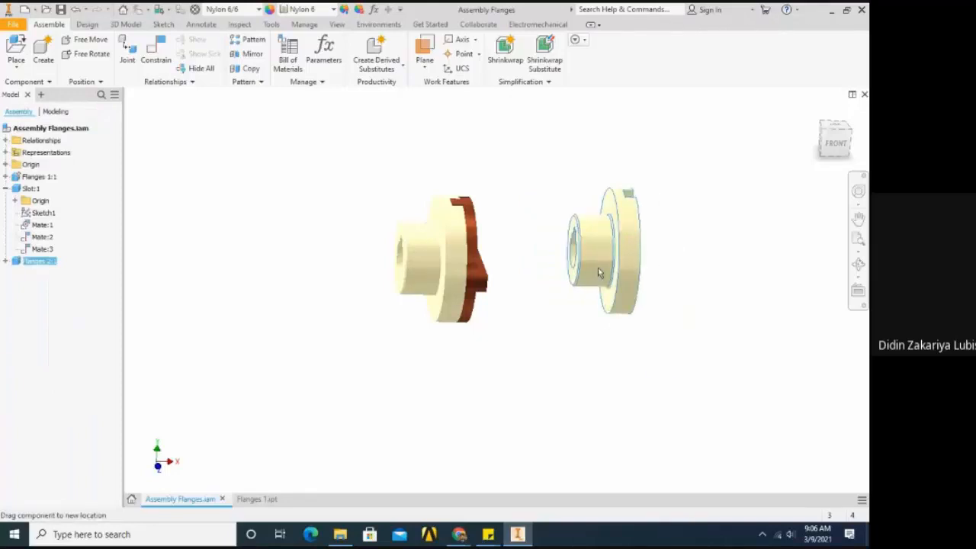
left_click_drag(600, 273, 599, 274)
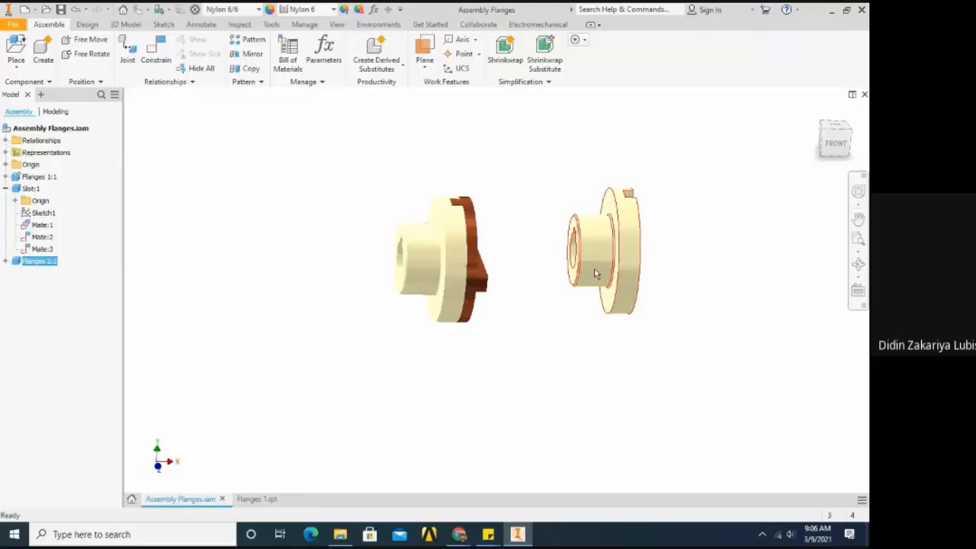
Orbit to a nearly straight front view and move the second flange down level with the first flange.
key("F4")
left_click_drag(575, 298, 531, 319)
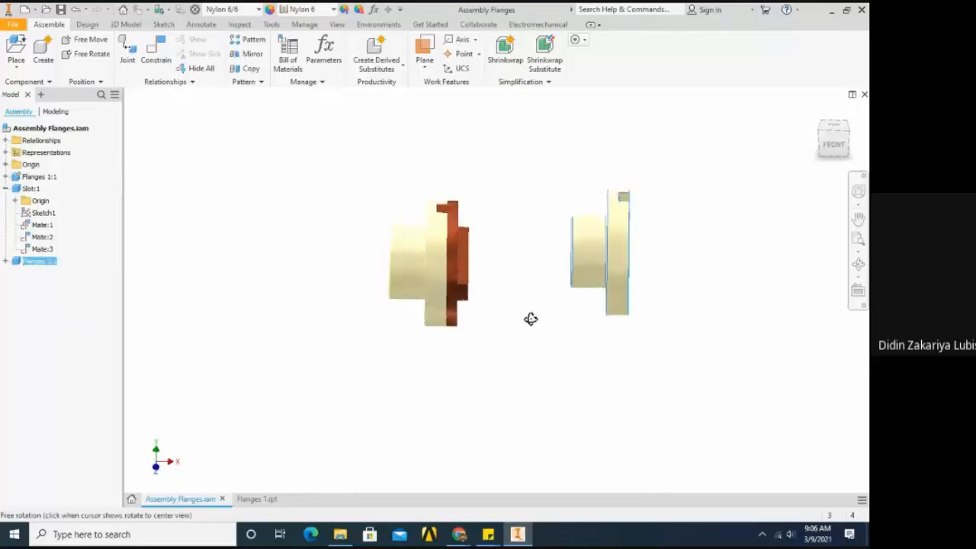
scroll(532, 321, "down", 1)
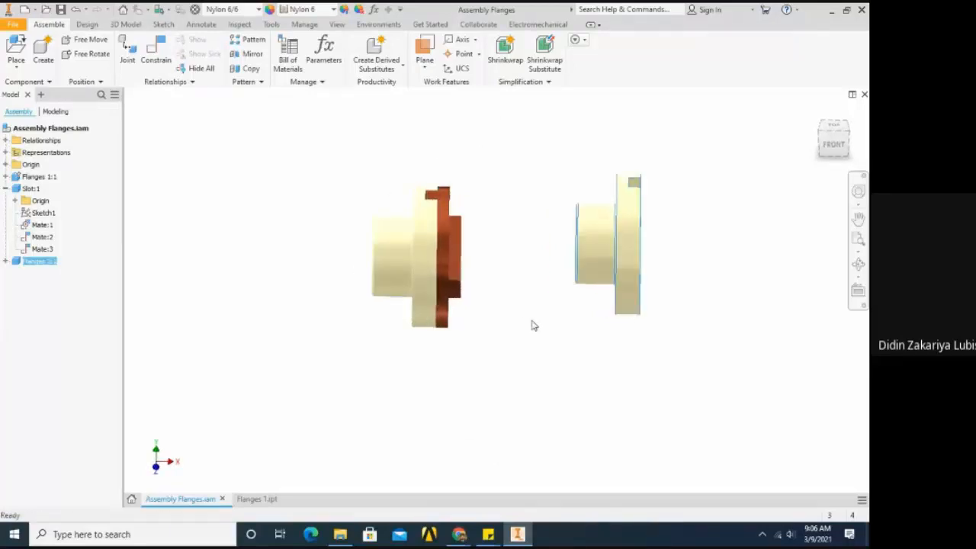
left_click_drag(586, 267, 583, 282)
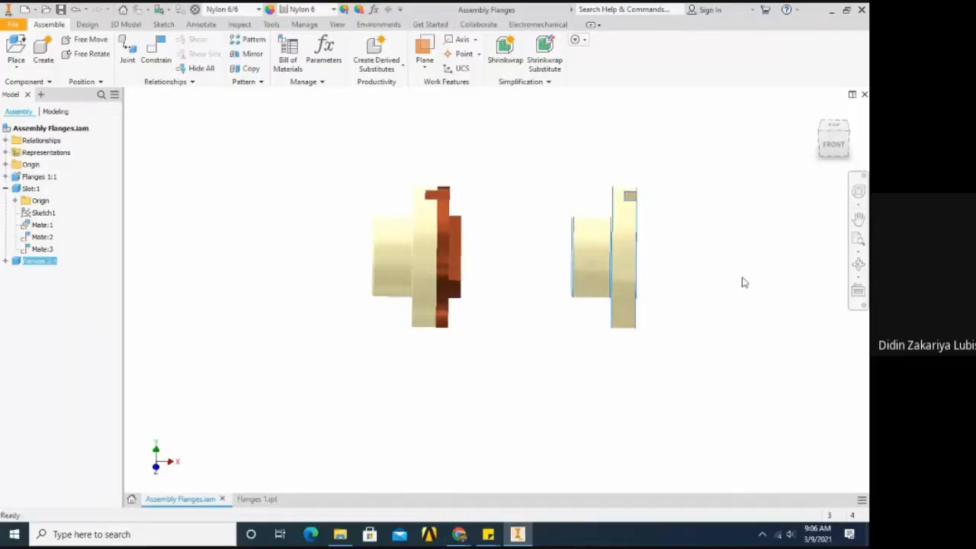
Free-rotate the second flange so its slotted face points at the slot, and swing its hub back toward the first flange.
left_click(92, 54)
left_click_drag(561, 257, 630, 273)
left_click(488, 378)
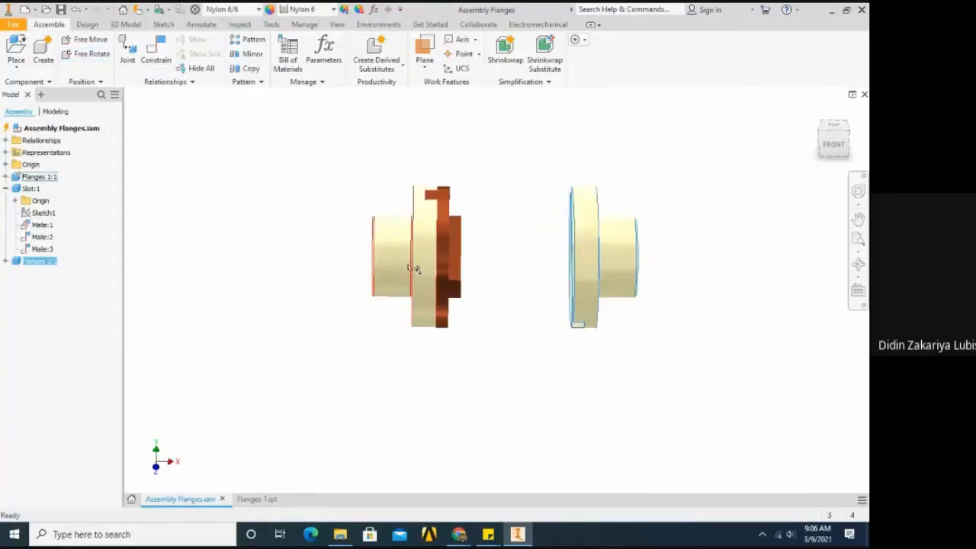
left_click(90, 57)
left_click_drag(614, 275, 531, 259)
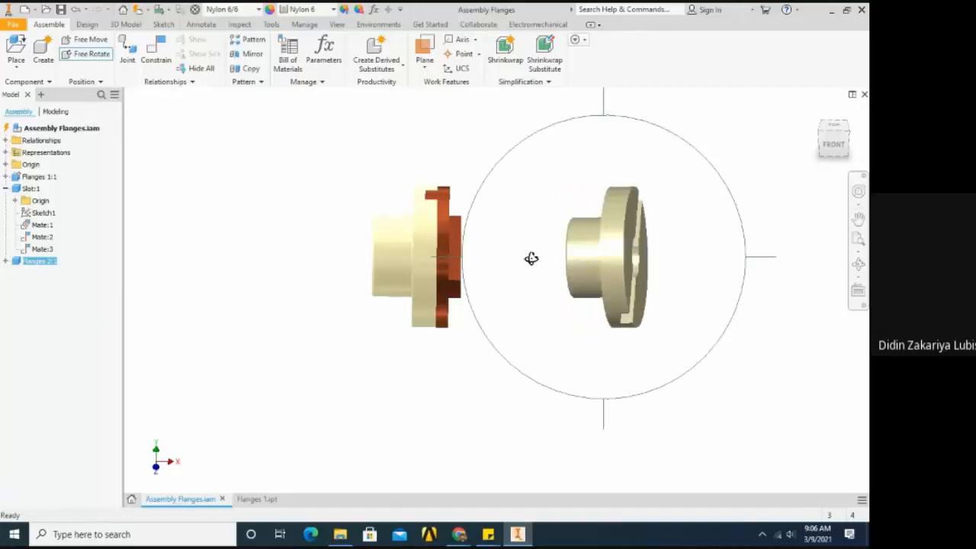
key("Escape")
Mate the hub axes of both flanges with a 0 mm offset, and slide the second flange along the axis clear of the slot.
left_click(156, 52)
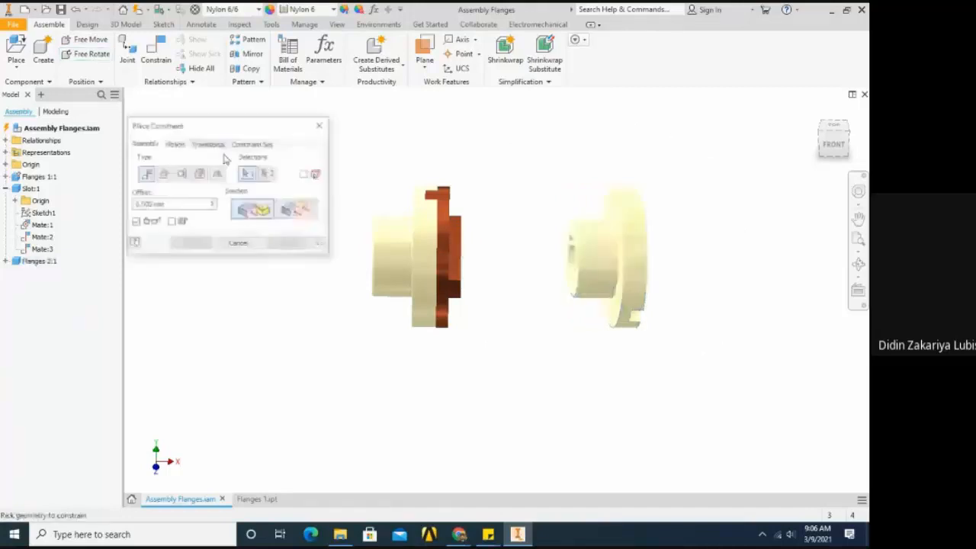
left_click(394, 265)
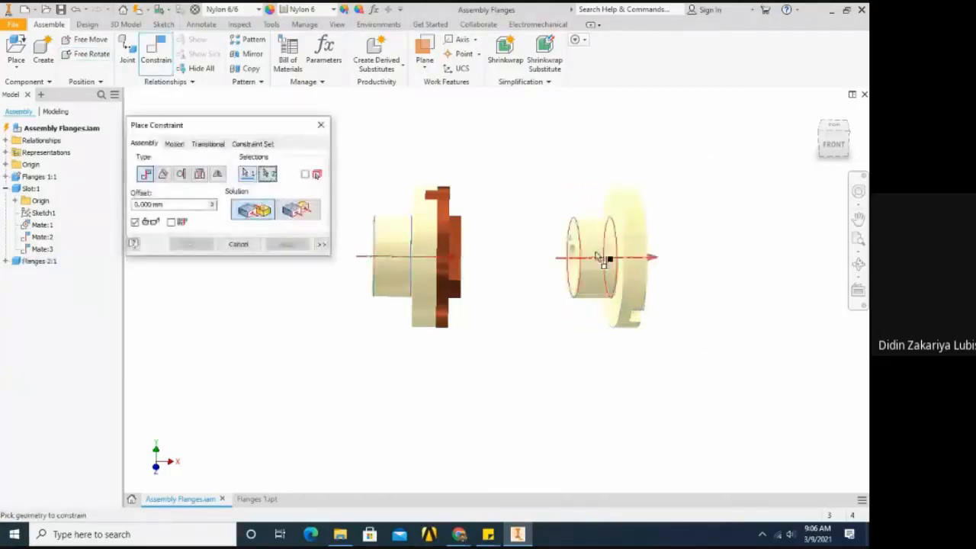
left_click(603, 259)
left_click(190, 244)
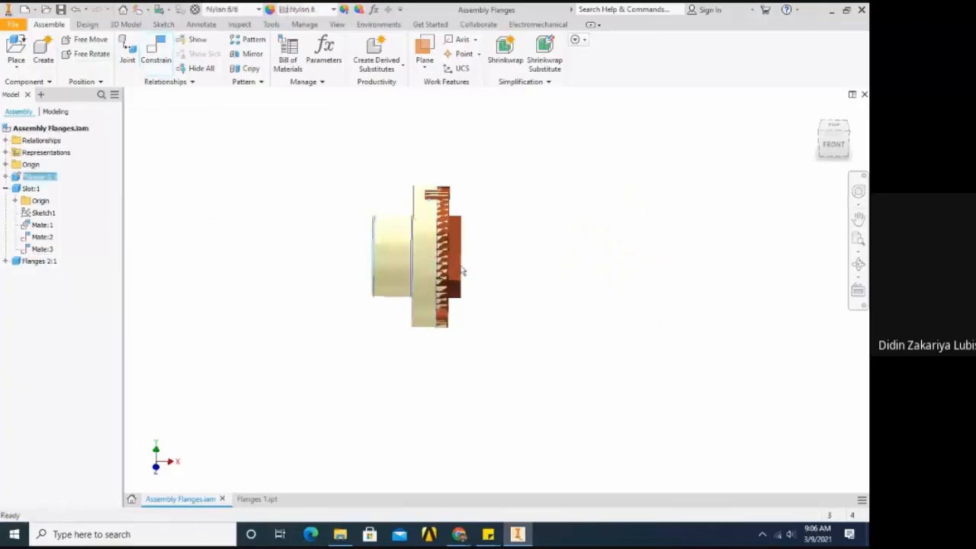
left_click_drag(380, 258, 475, 270)
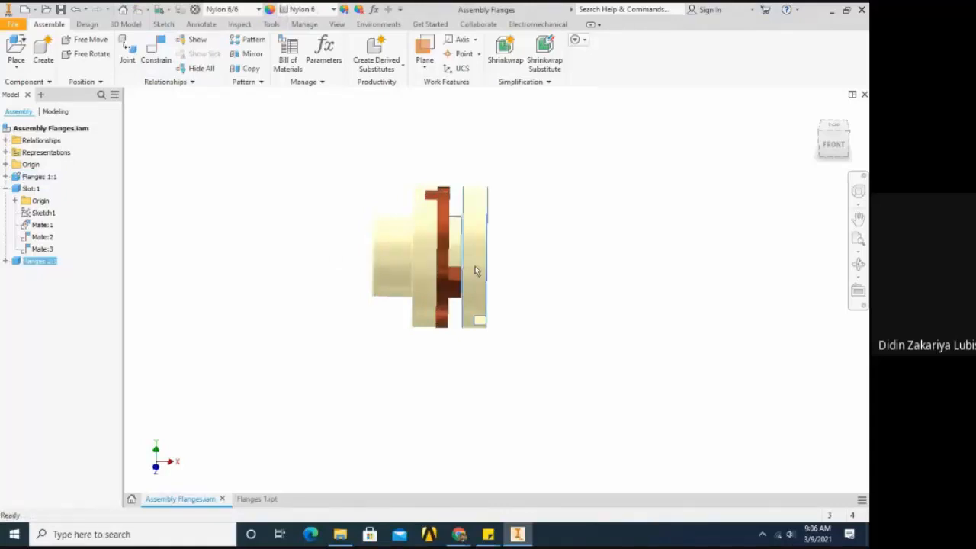
left_click_drag(475, 271, 600, 279)
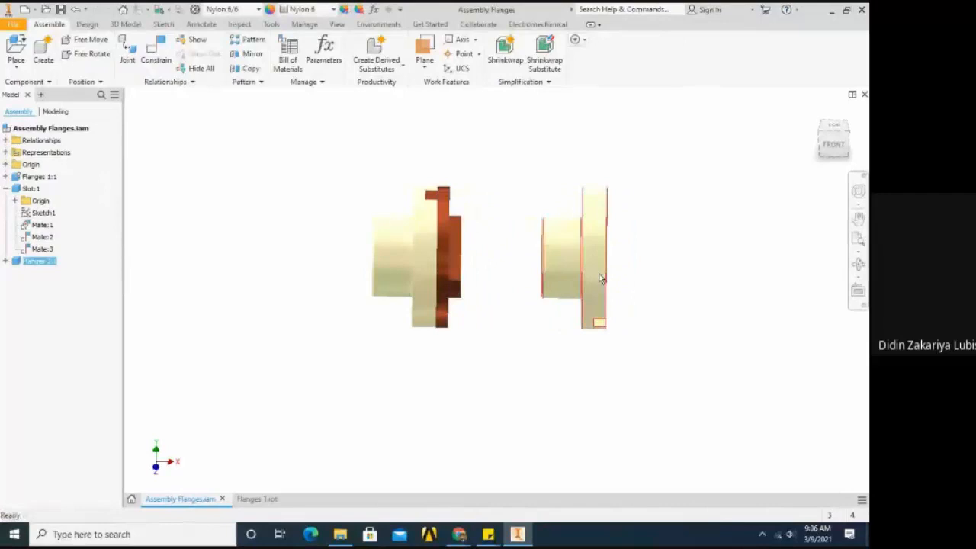
Try to free-rotate the axis-mated second flange so its slotted face points toward the copper slot.
left_click(91, 54)
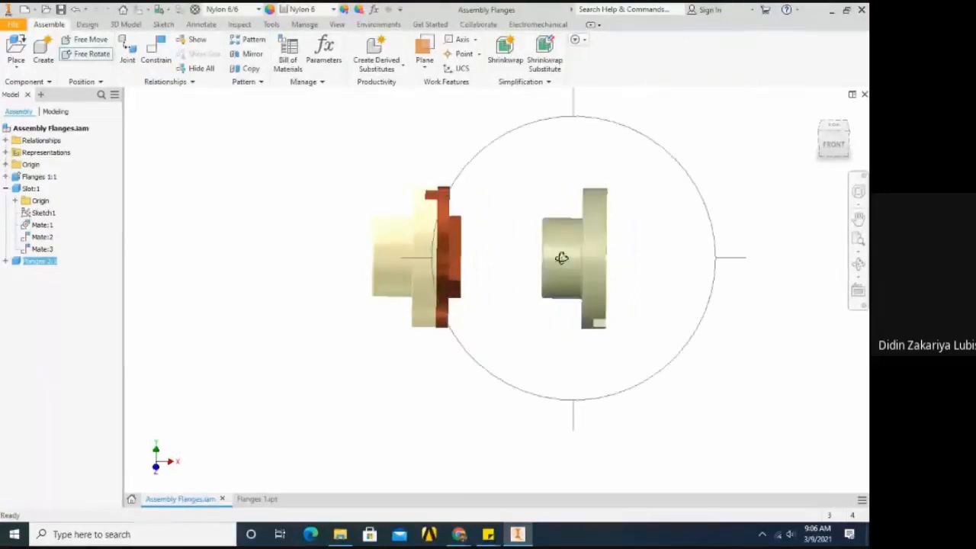
left_click_drag(563, 257, 567, 280)
key("Escape")
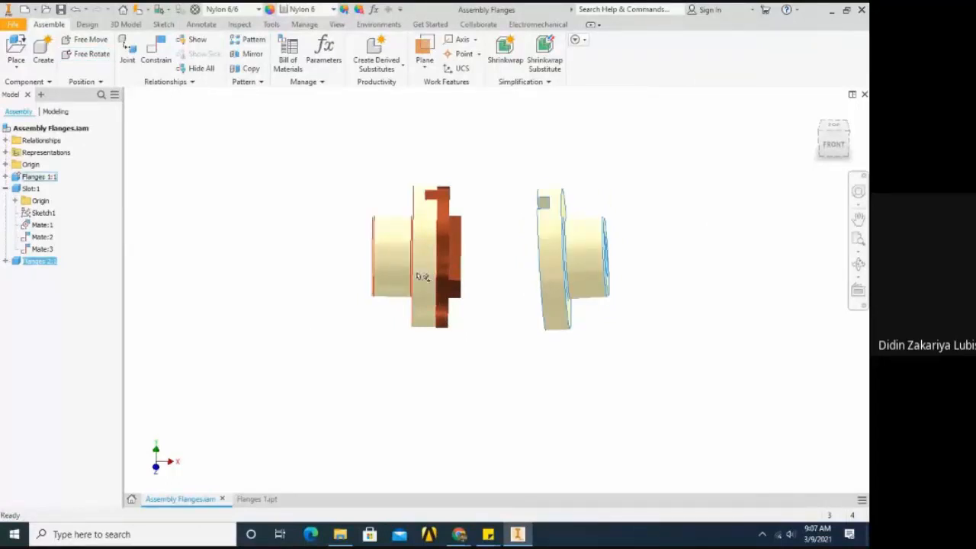
left_click(420, 276)
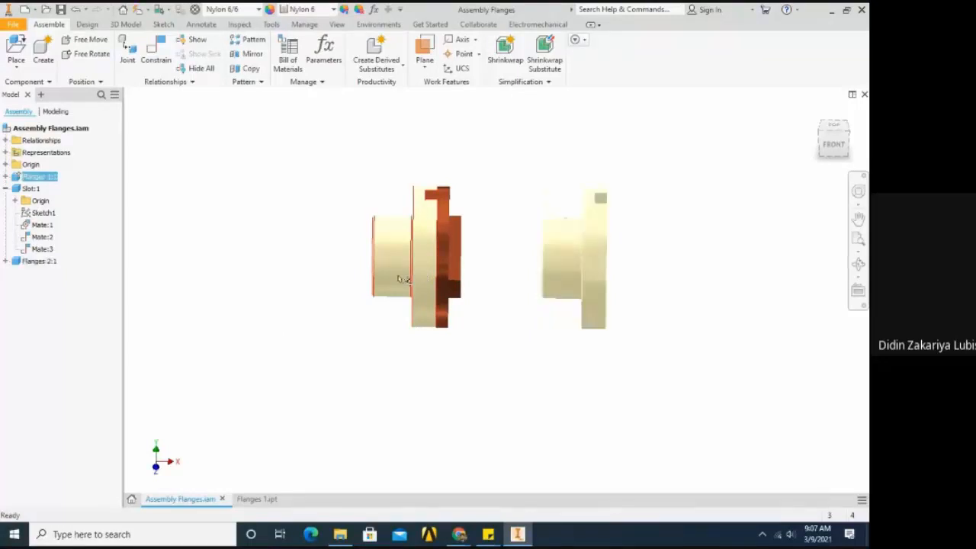
Try to turn the second flange around its mated hub axis.
left_click(597, 269)
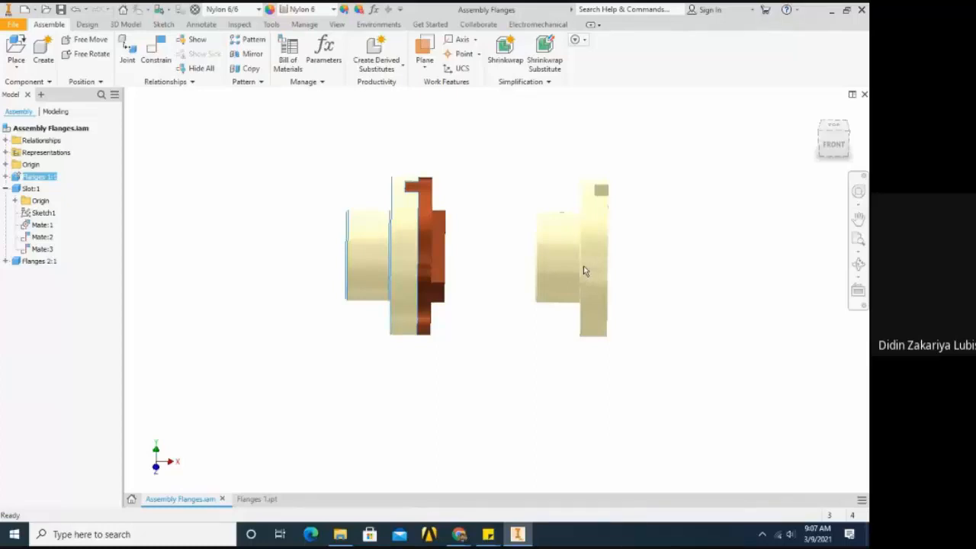
key("Escape")
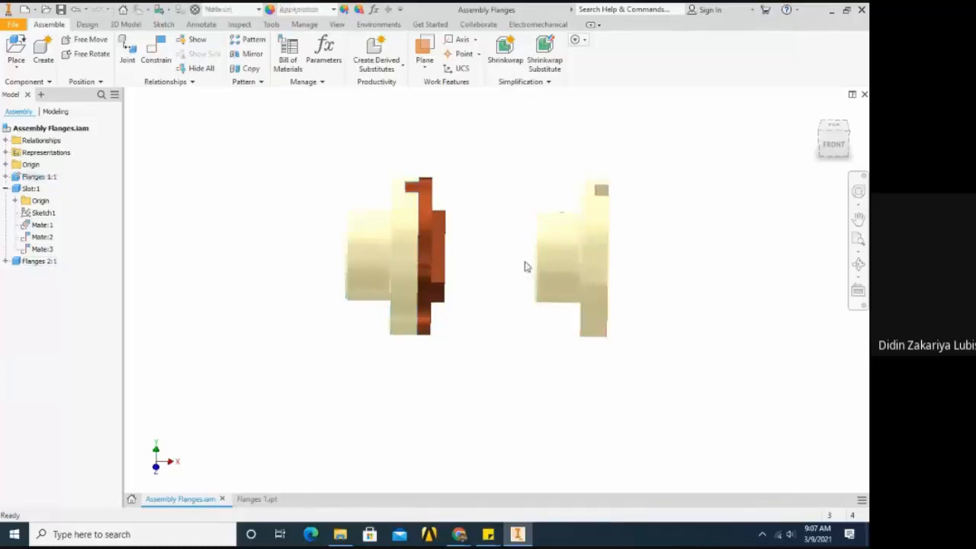
left_click_drag(542, 267, 575, 308)
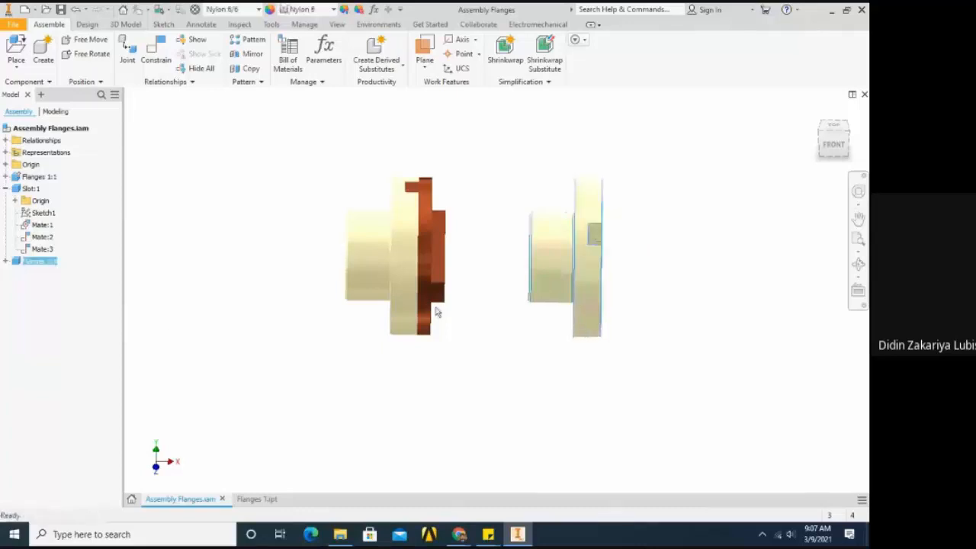
Delete the axis mate Mate:4 from Flanges 2 and free-rotate the second flange so its slotted face points at the copper slot.
left_click(6, 261)
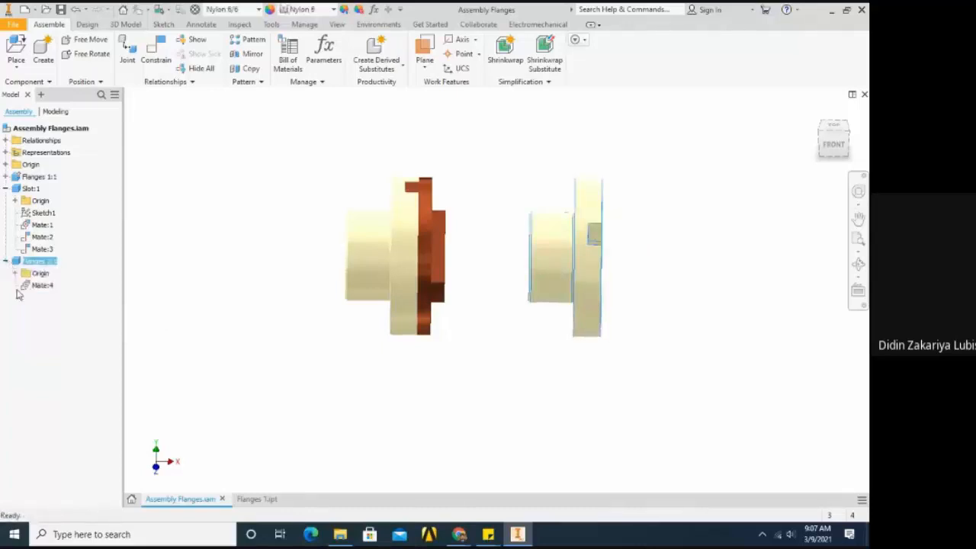
left_click(34, 286)
right_click(33, 291)
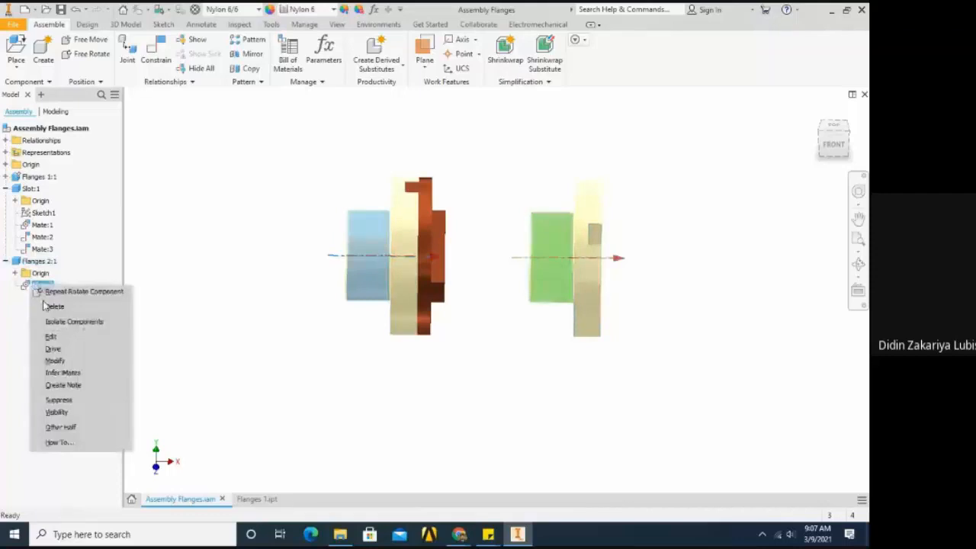
left_click(47, 306)
left_click(549, 289)
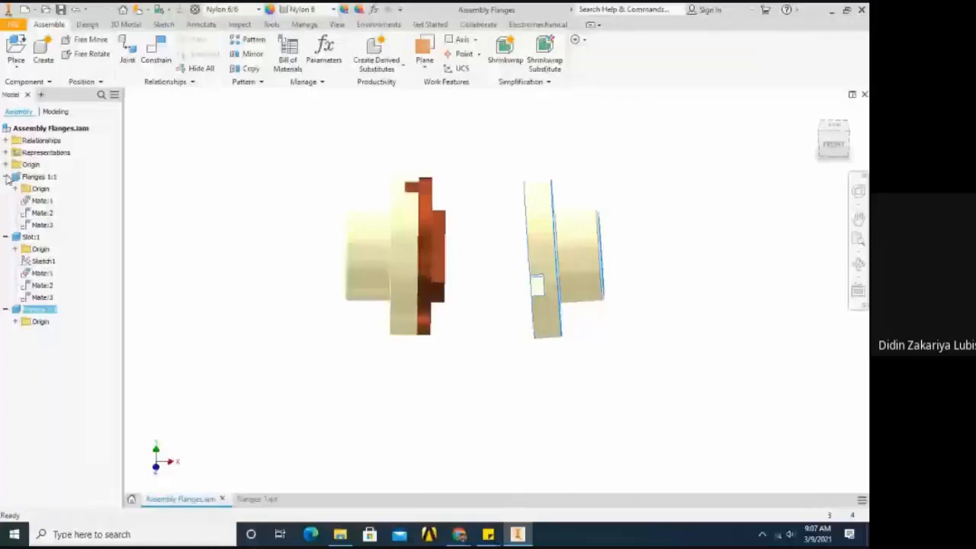
Examine which geometry the existing mates of the first flange and the copper slot join.
double_click(36, 201)
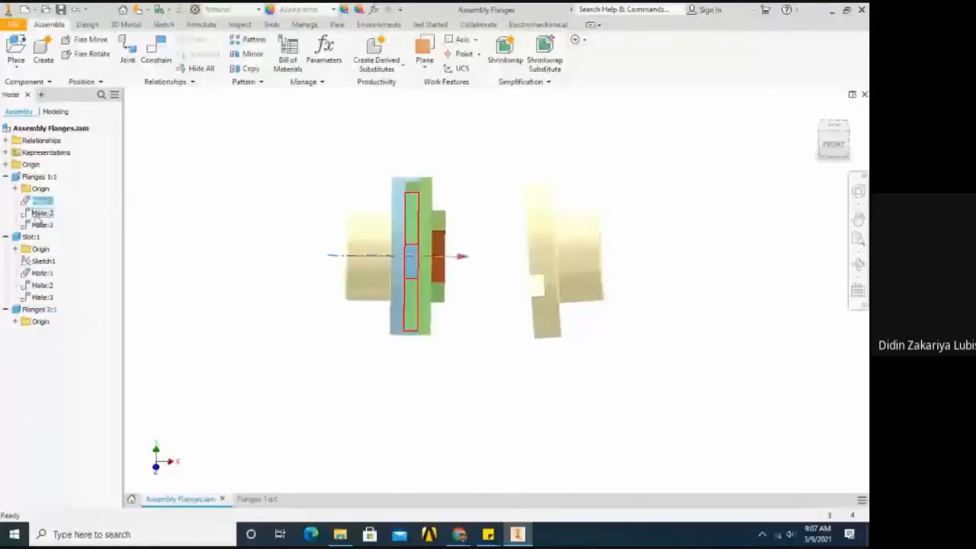
double_click(38, 213)
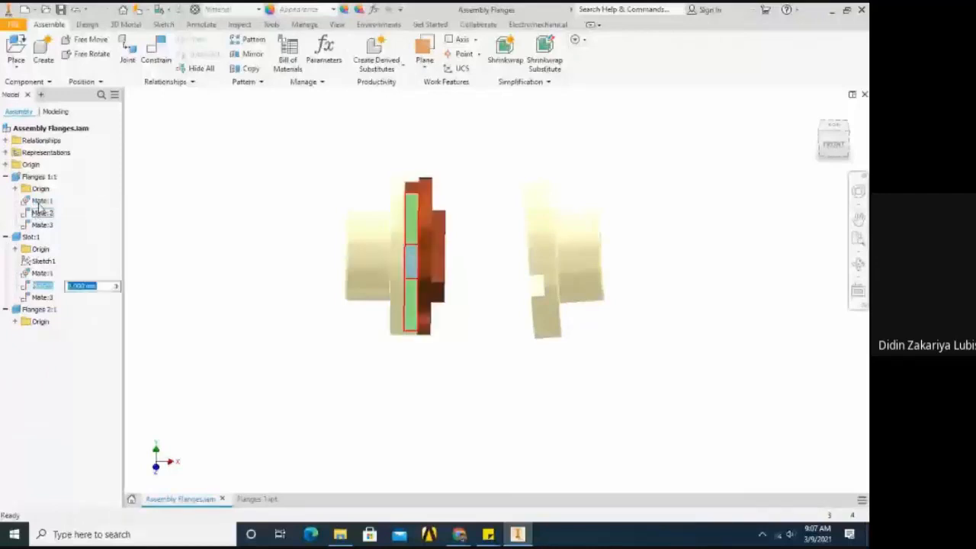
double_click(42, 286)
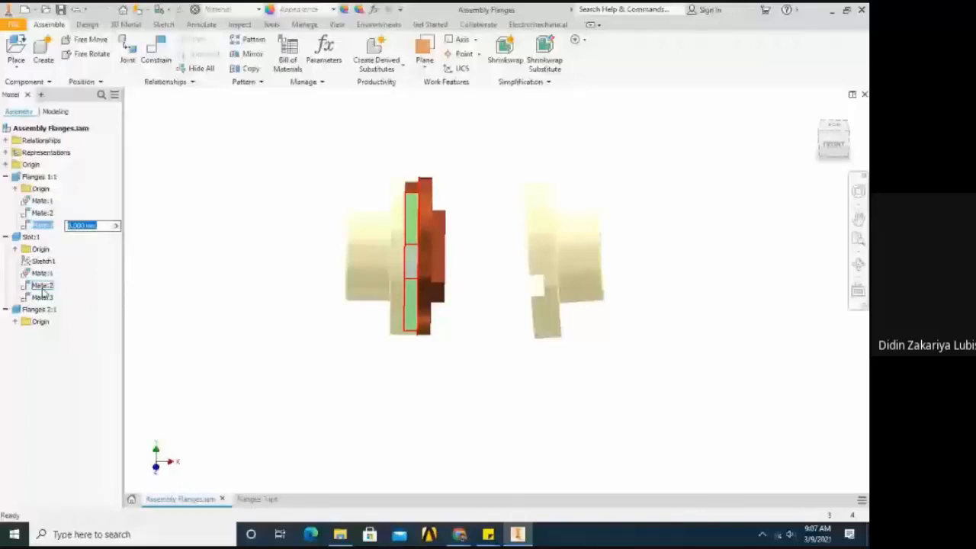
left_click(248, 238)
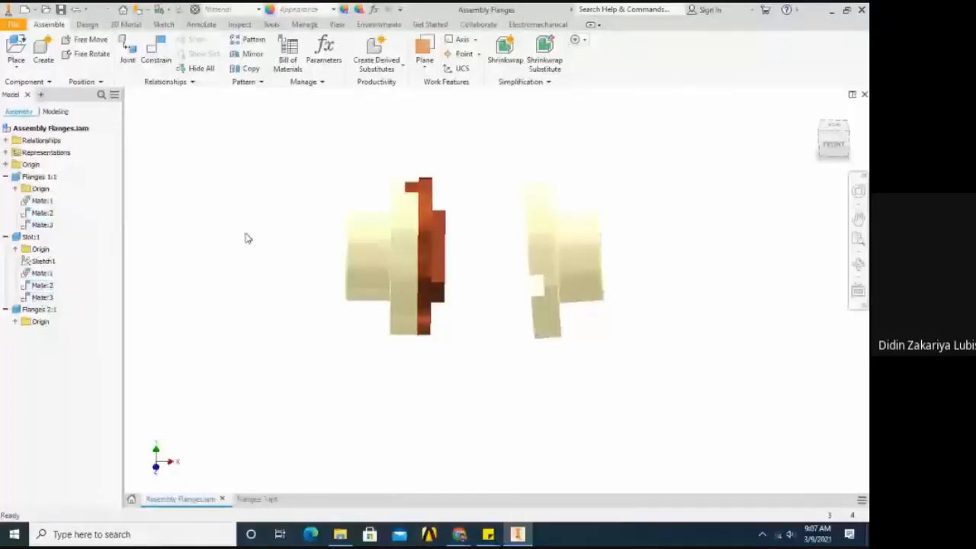
left_click(38, 177)
left_click(27, 237)
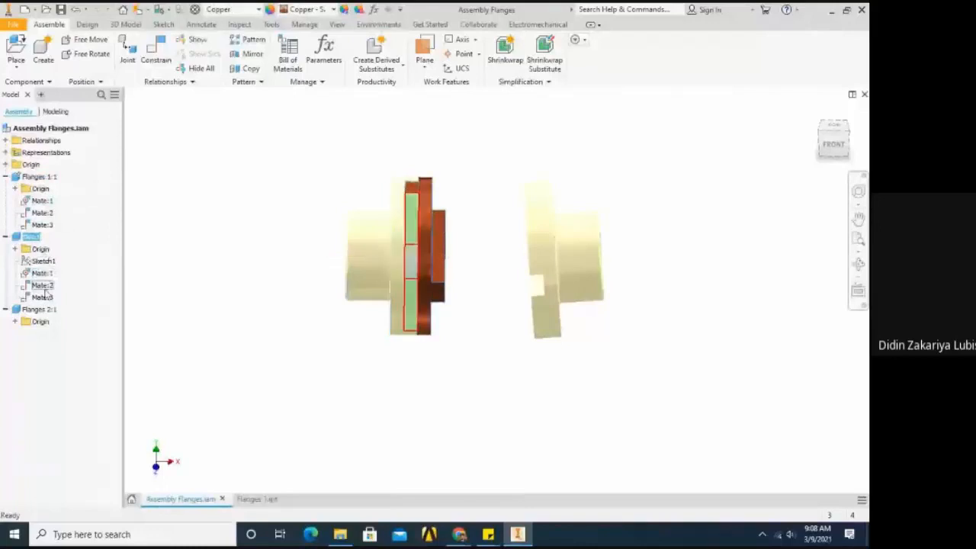
left_click(283, 280)
middle_click_drag(488, 295, 552, 296, "shift")
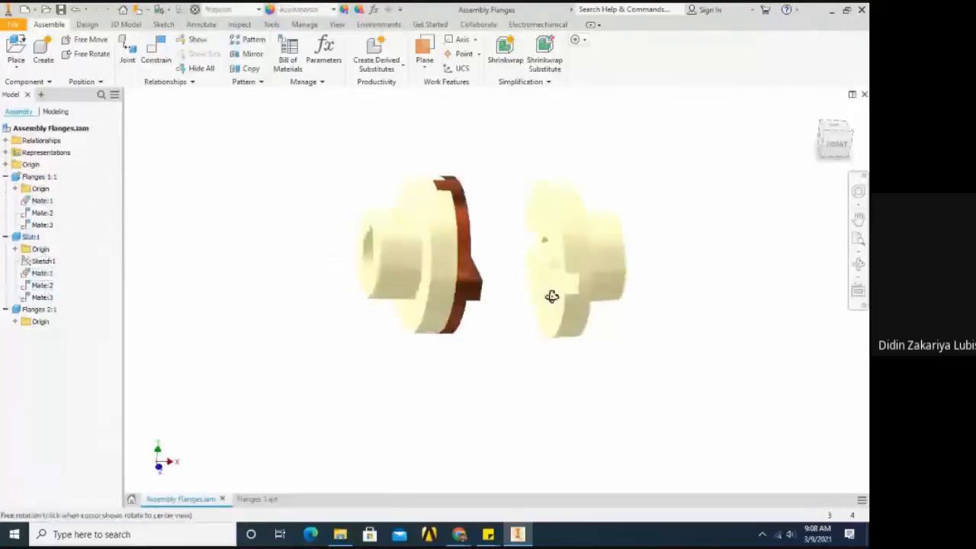
left_click(158, 61)
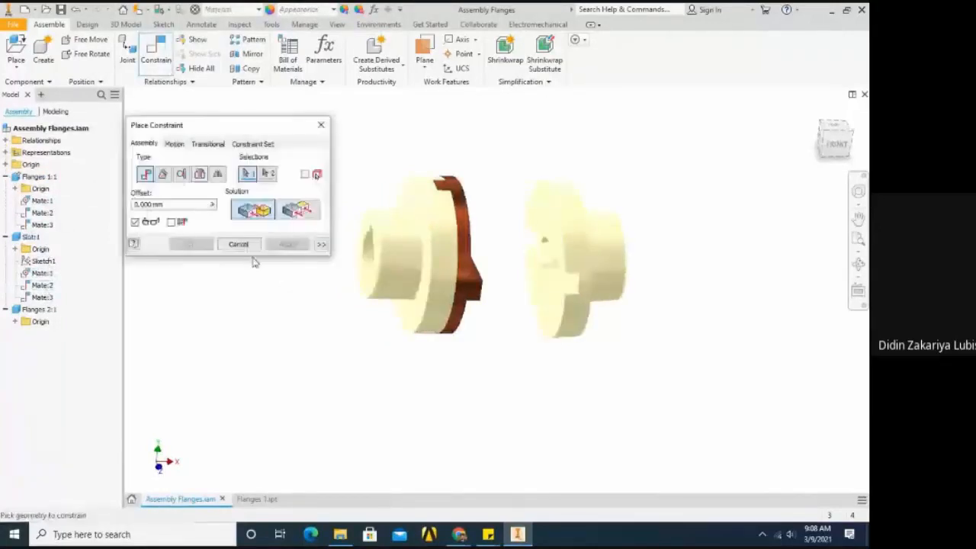
left_click(440, 303)
middle_click_drag(440, 303, 439, 328, "shift")
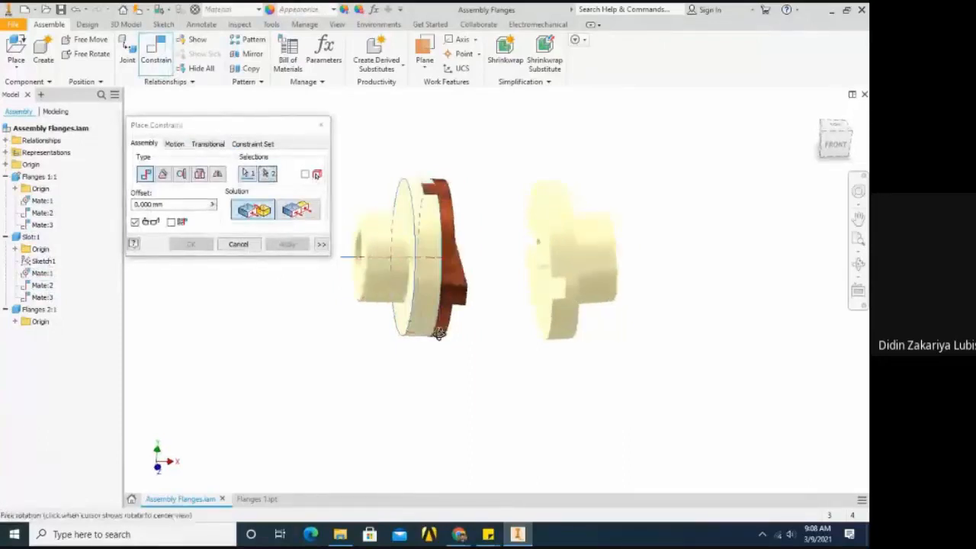
left_click(239, 244)
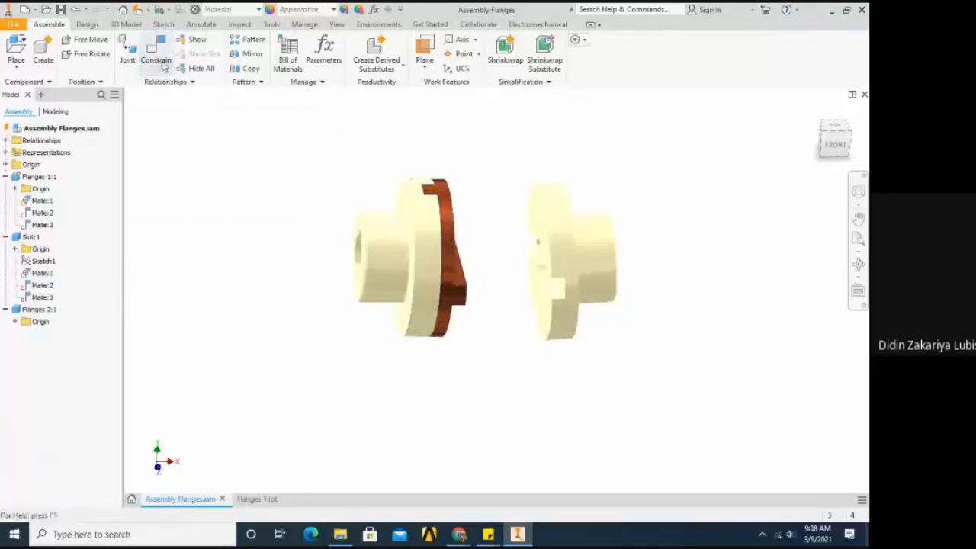
Add an Insert constraint between the second flange's slotted-face edge and the copper slot's circular edge, with opposed solution and 0 mm offset.
left_click(157, 61)
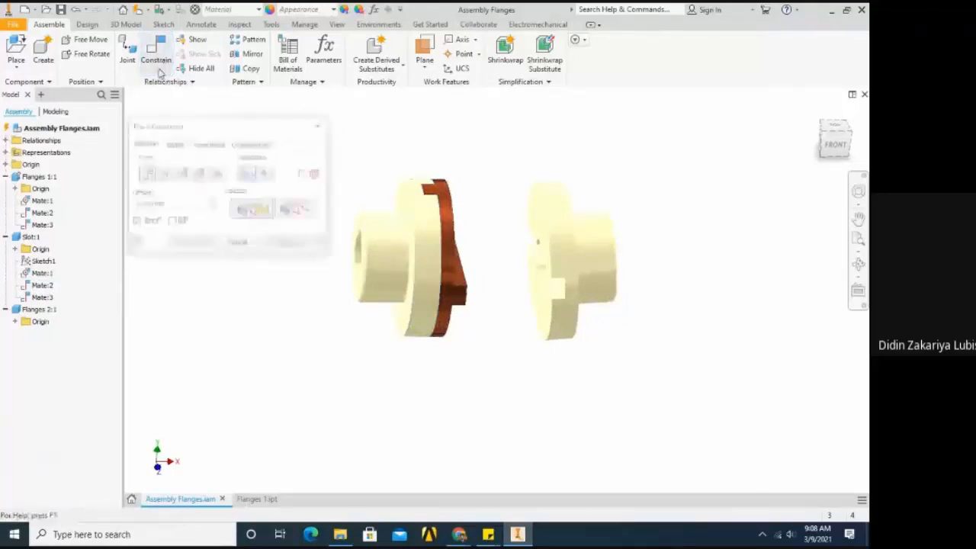
middle_click_drag(493, 374, 451, 372, "shift")
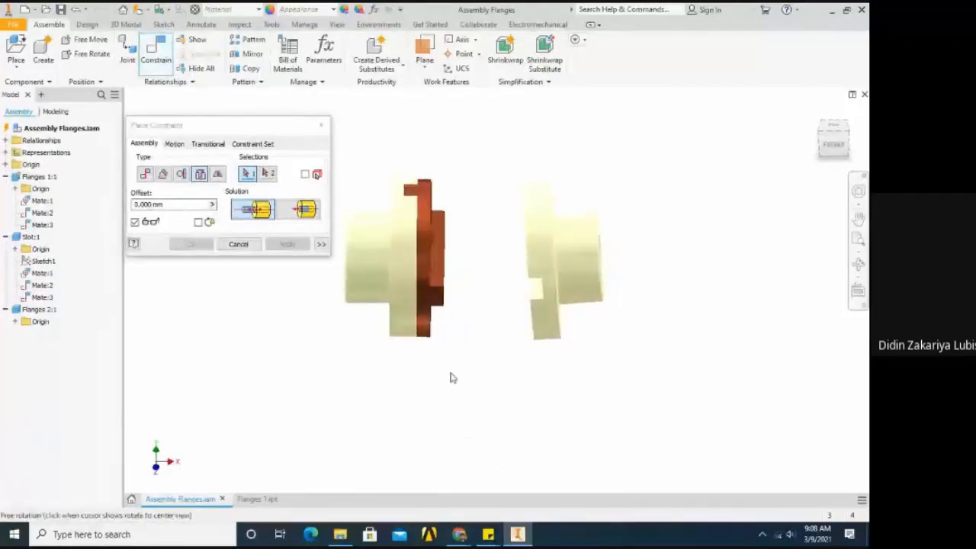
scroll(450, 377, "up", 3)
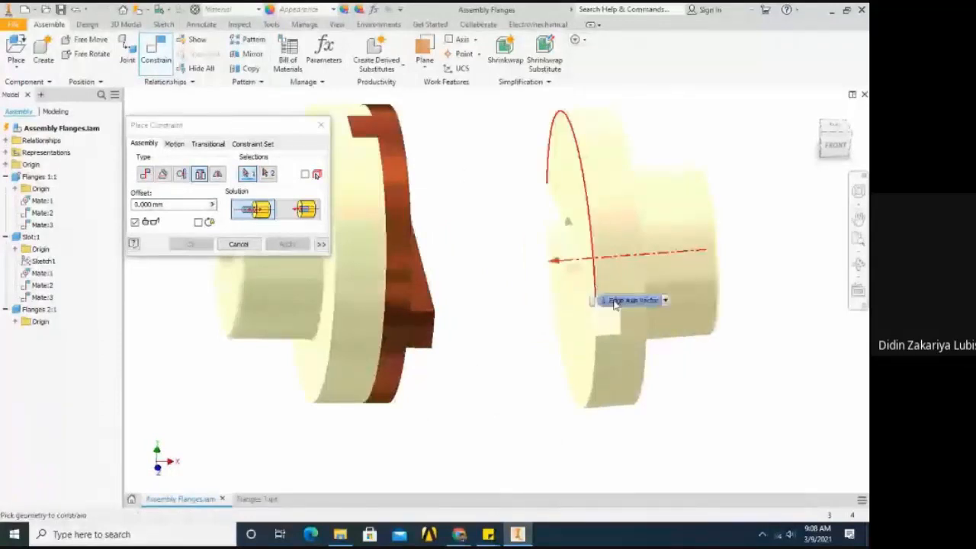
left_click(616, 303)
middle_click_drag(569, 352, 501, 362, "shift")
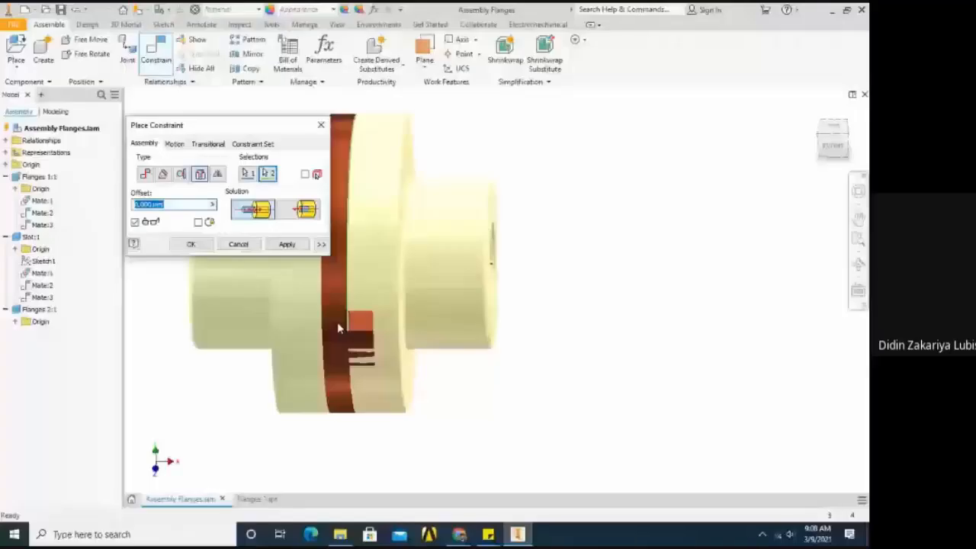
left_click(294, 214)
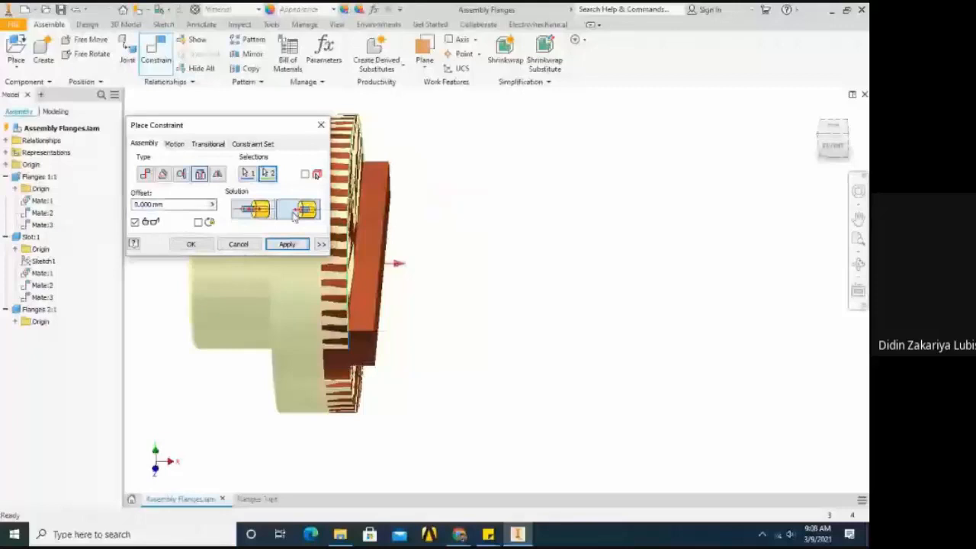
left_click(254, 210)
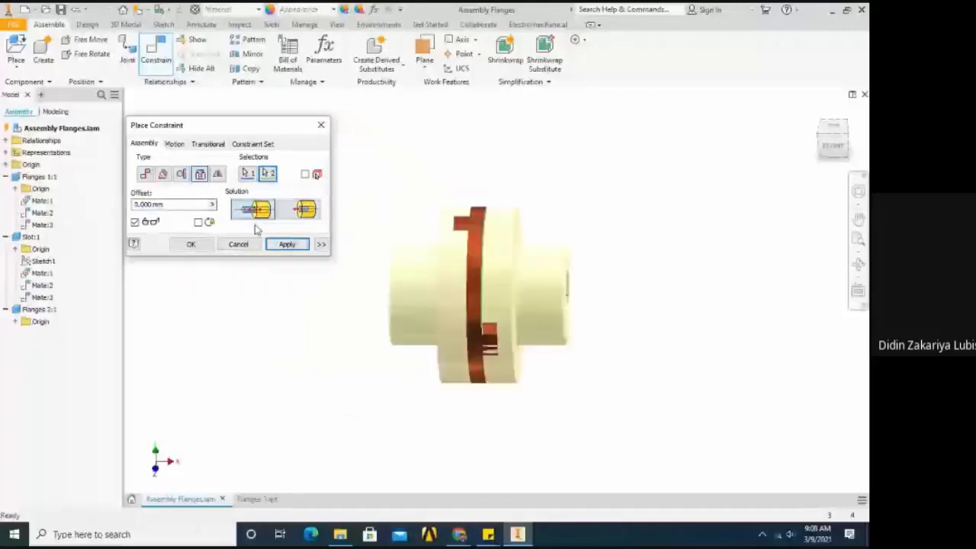
left_click(263, 214)
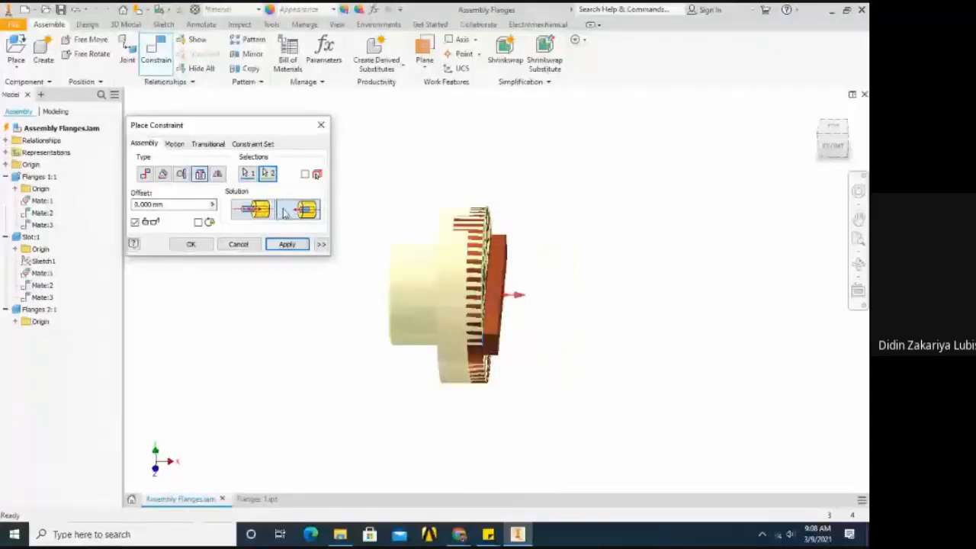
left_click(259, 212)
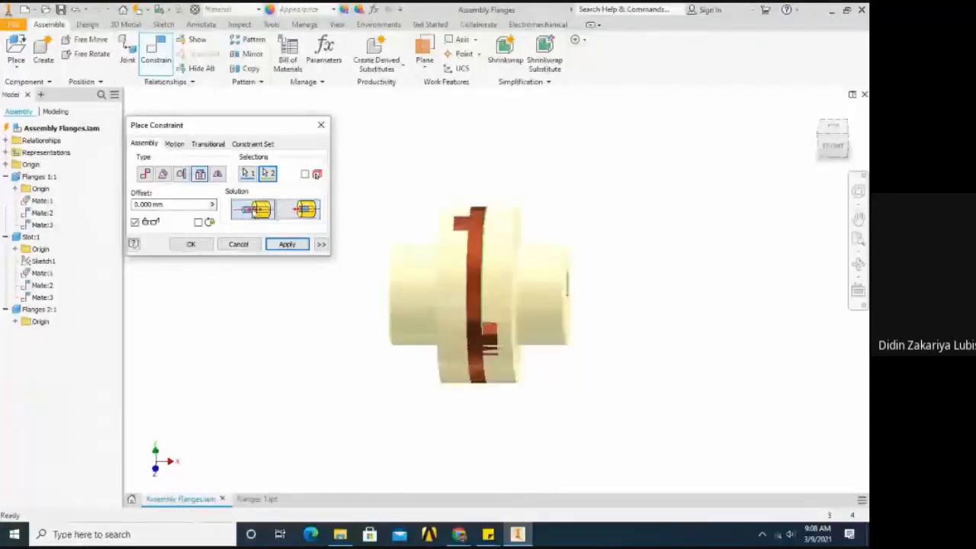
left_click(281, 245)
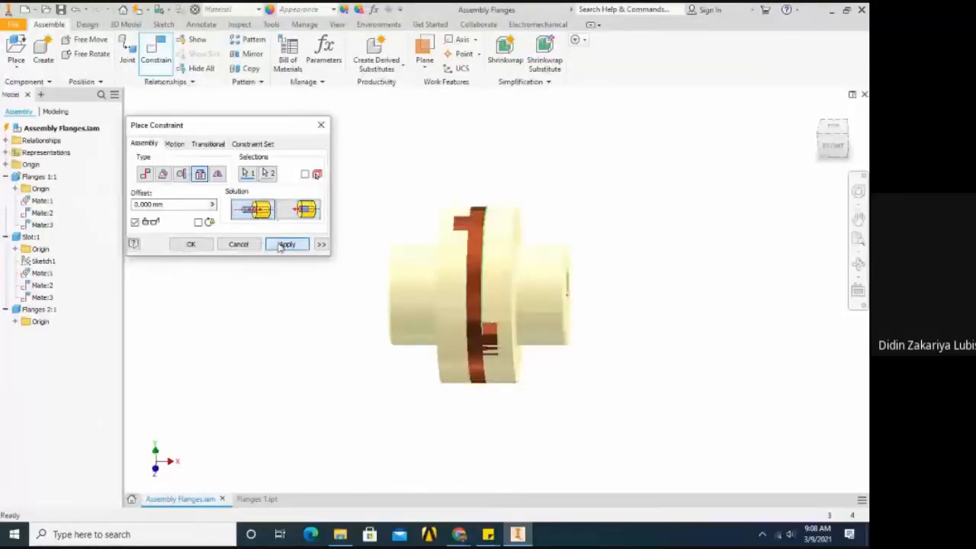
Mate the second flange's groove with the copper slot's projecting rib so the two align, and check the fit from several angles.
left_click(280, 245)
scroll(497, 348, "up", 5)
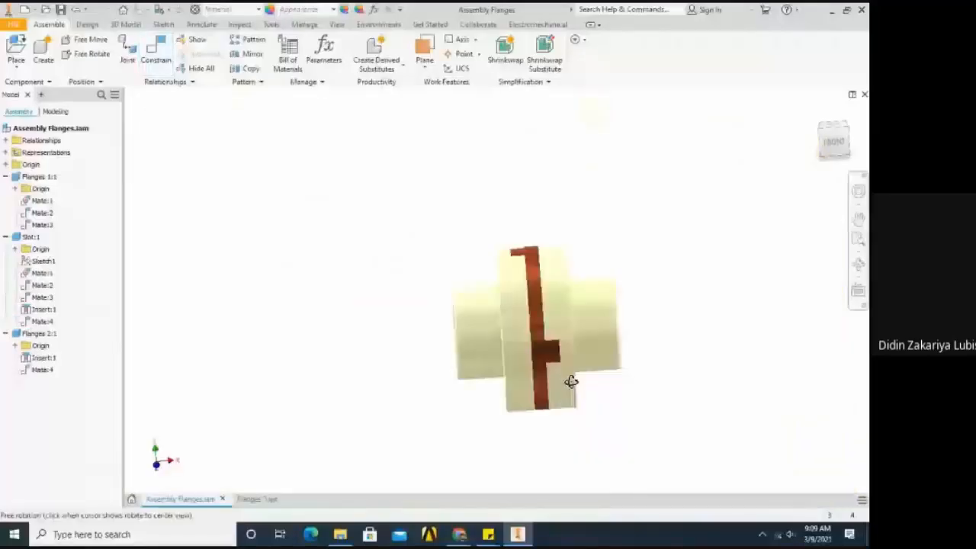
key("F4")
left_click_drag(572, 382, 658, 312)
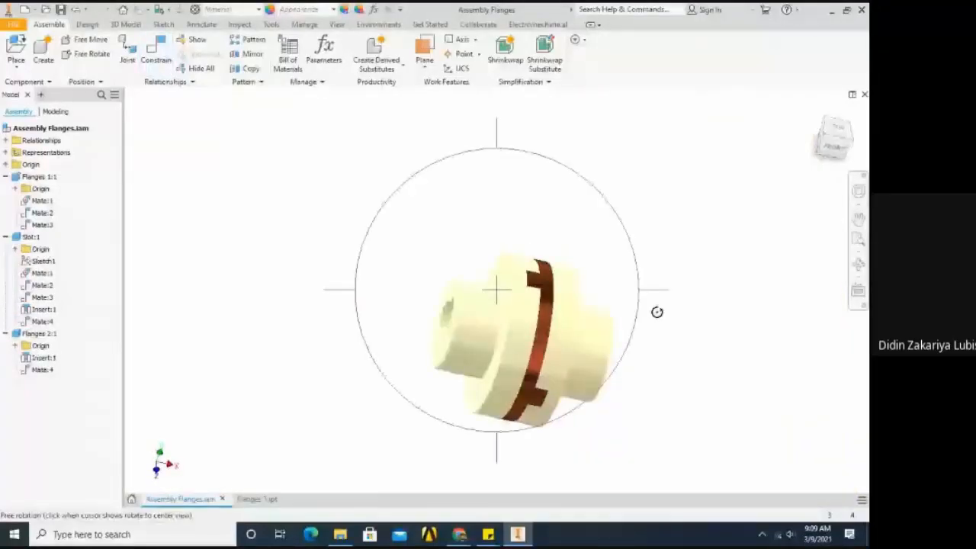
left_click_drag(657, 312, 587, 229)
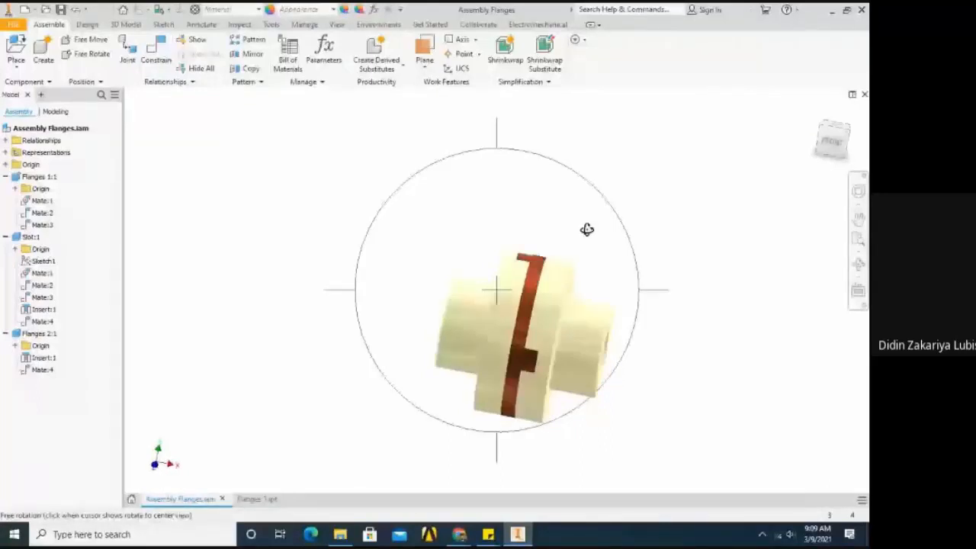
Switch to the Chapter 2 PDF in the browser and review the Latihan 4 Oldham coupling drawing alongside the sticky note of dimensions.
key("alt+Tab")
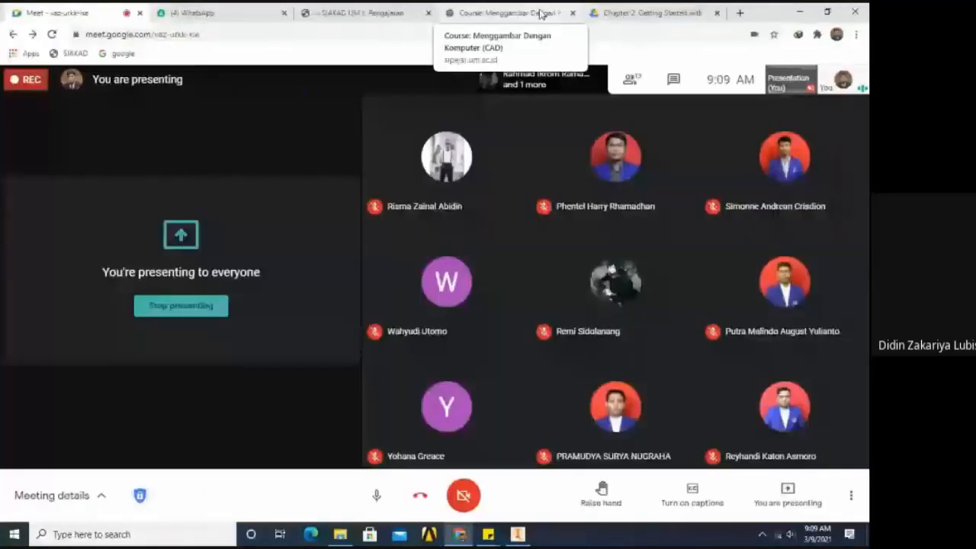
left_click(652, 13)
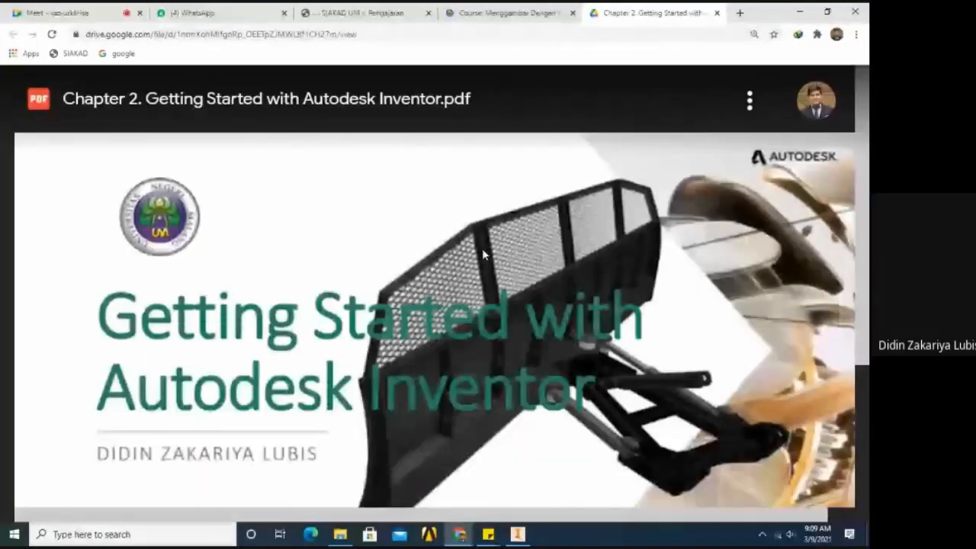
left_click_drag(859, 128, 858, 501)
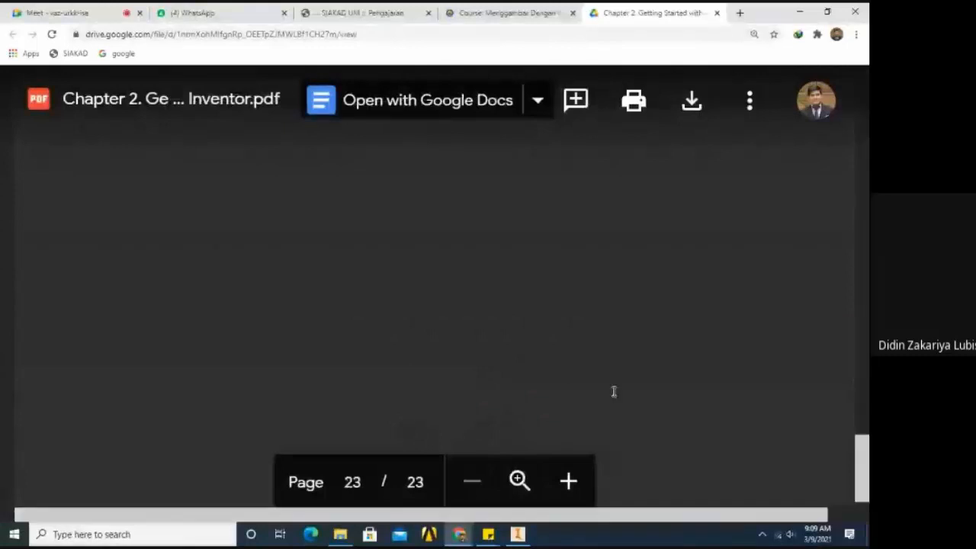
scroll(613, 392, "up", 3)
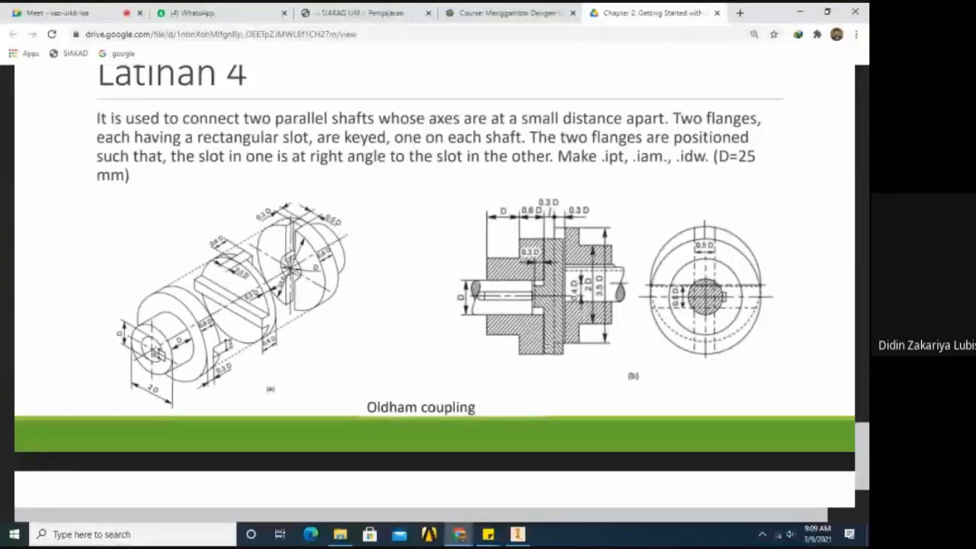
left_click(486, 536)
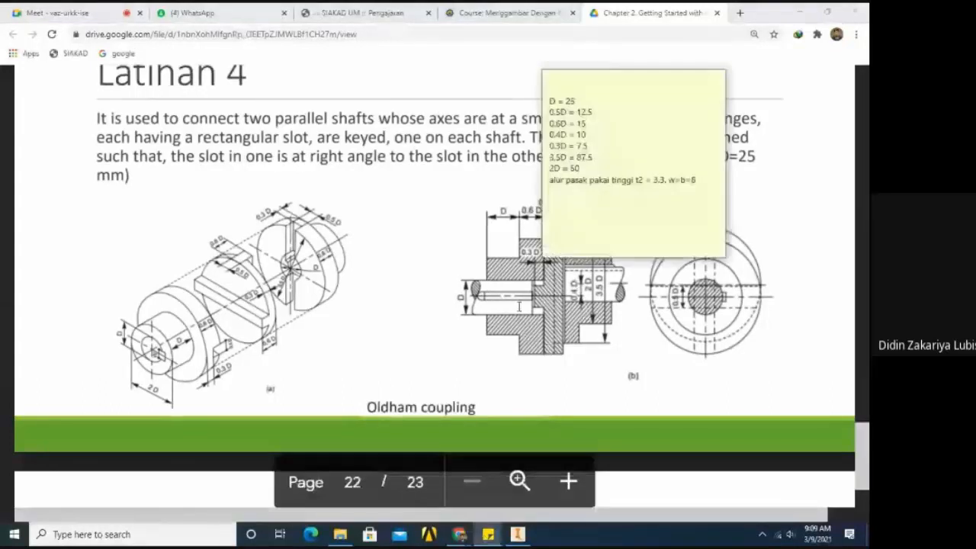
left_click(586, 134)
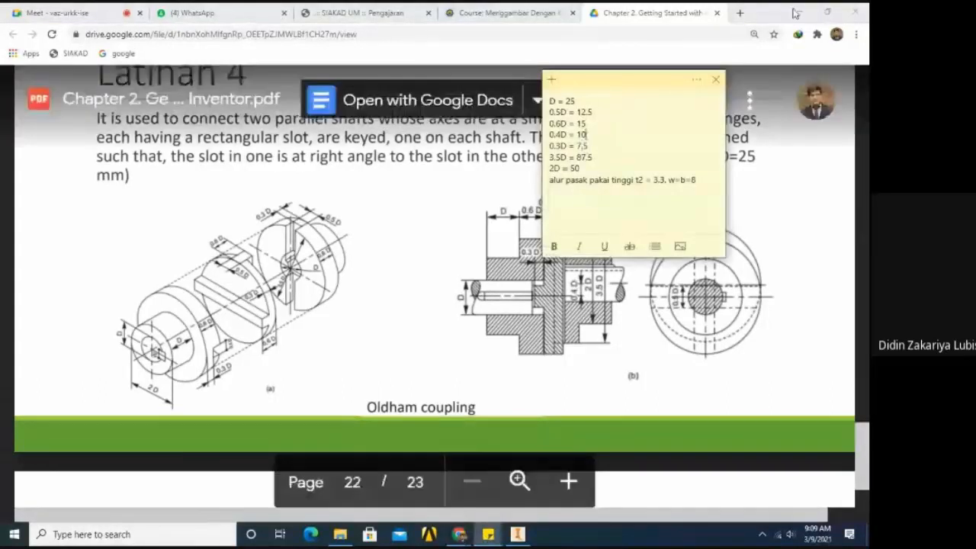
Return to the Inventor assembly and examine both slot ribs seated in the flanges from the front and underside.
left_click(795, 13)
left_click(541, 296)
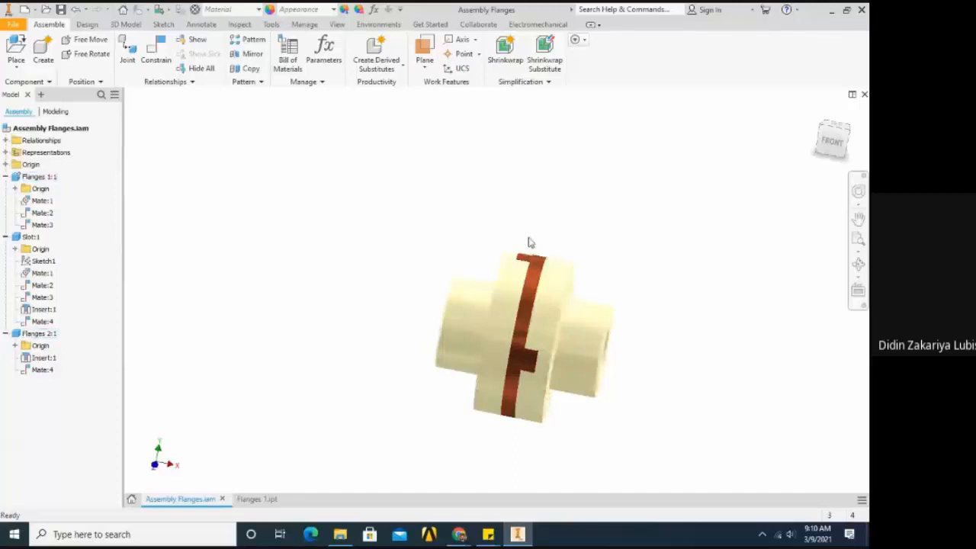
mouse_move(530, 242)
middle_mouse_down("shift")
mouse_move(523, 264)
mouse_move(536, 221)
mouse_move(549, 213)
mouse_move(523, 222)
mouse_move(506, 188)
mouse_move(556, 190)
mouse_move(519, 242)
middle_mouse_up("shift")
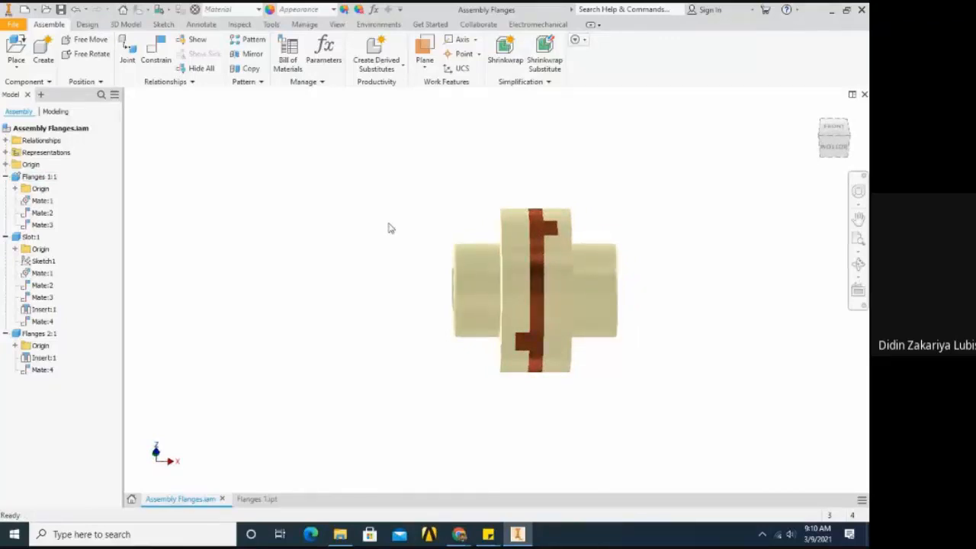
Delete the second flange from the assembly and permanently delete the Flanges 2 file from the Latihan folder in File Explorer.
left_click(556, 260)
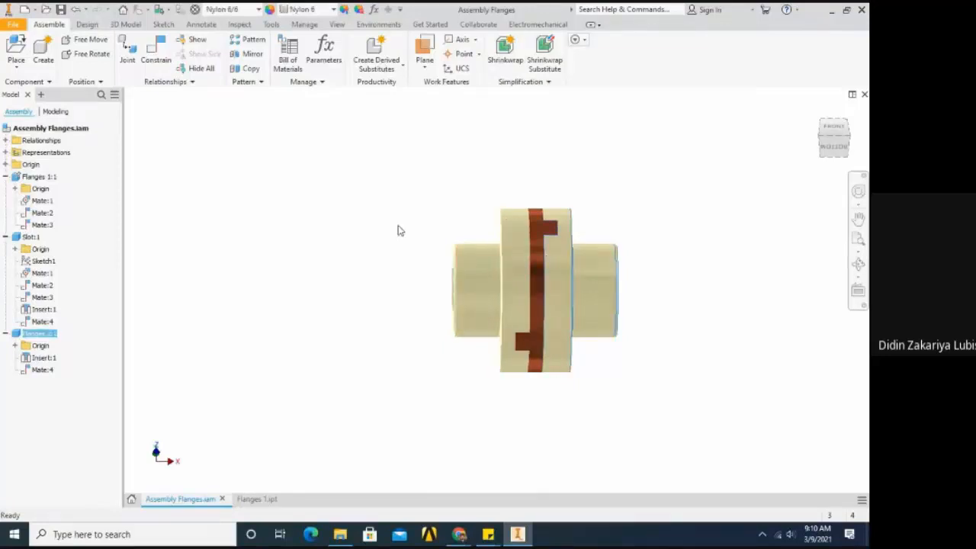
key("Delete")
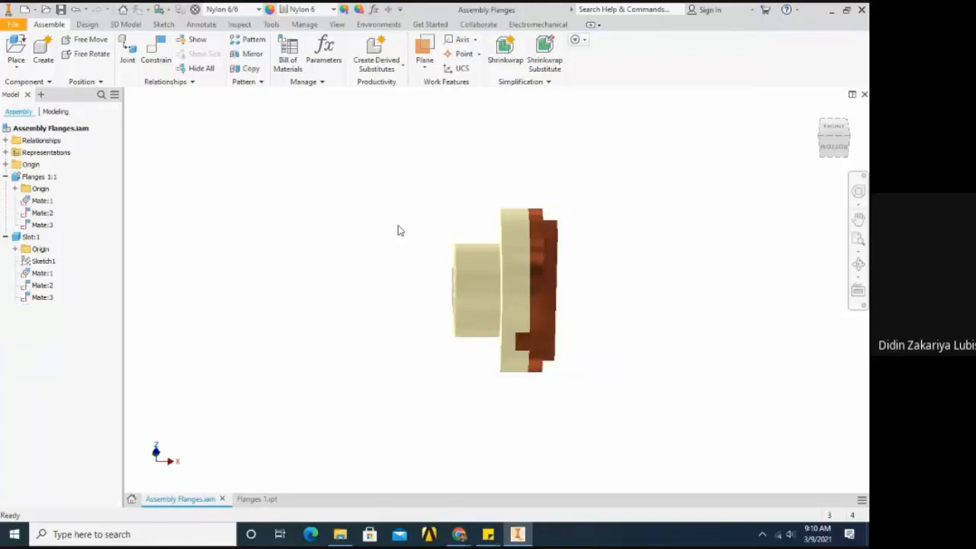
left_click(338, 532)
left_click(240, 126)
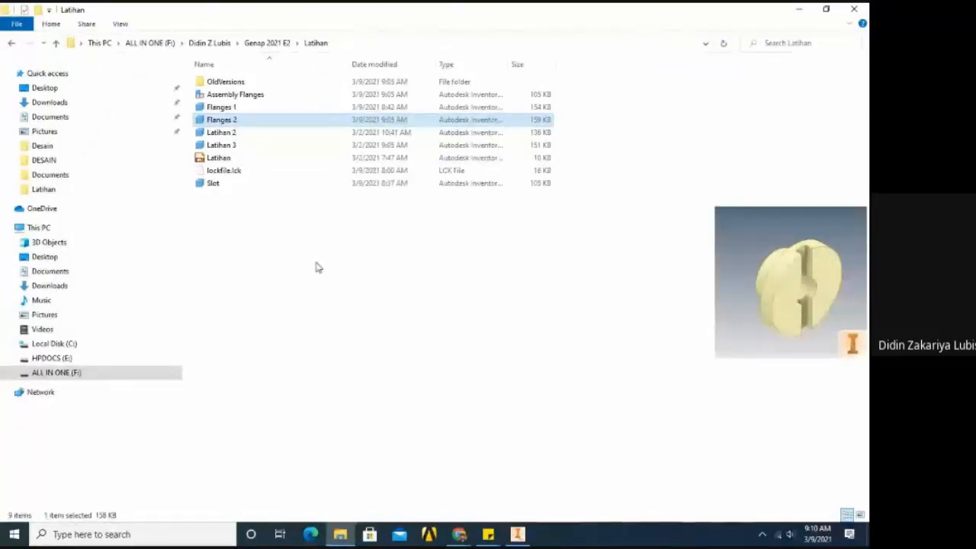
key("shift+Delete")
key("Return")
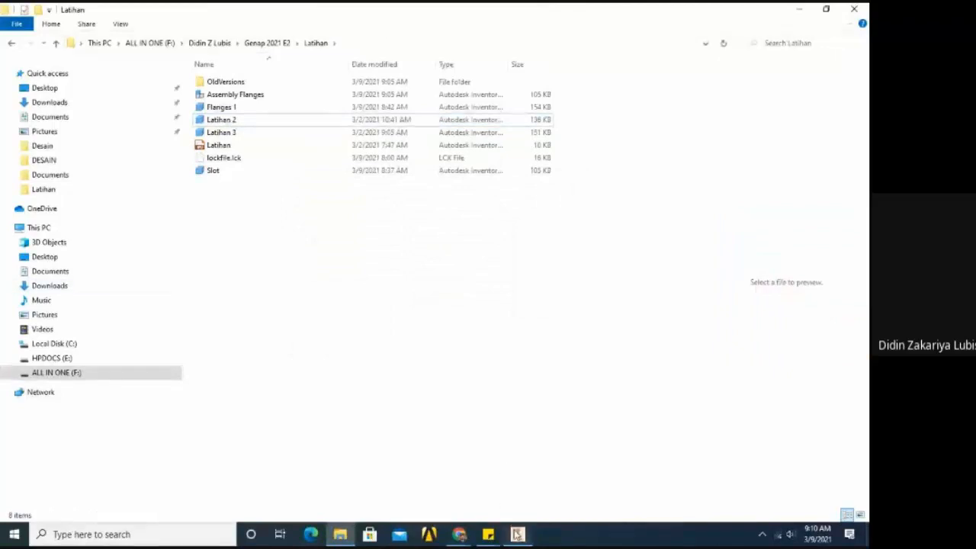
left_click(517, 534)
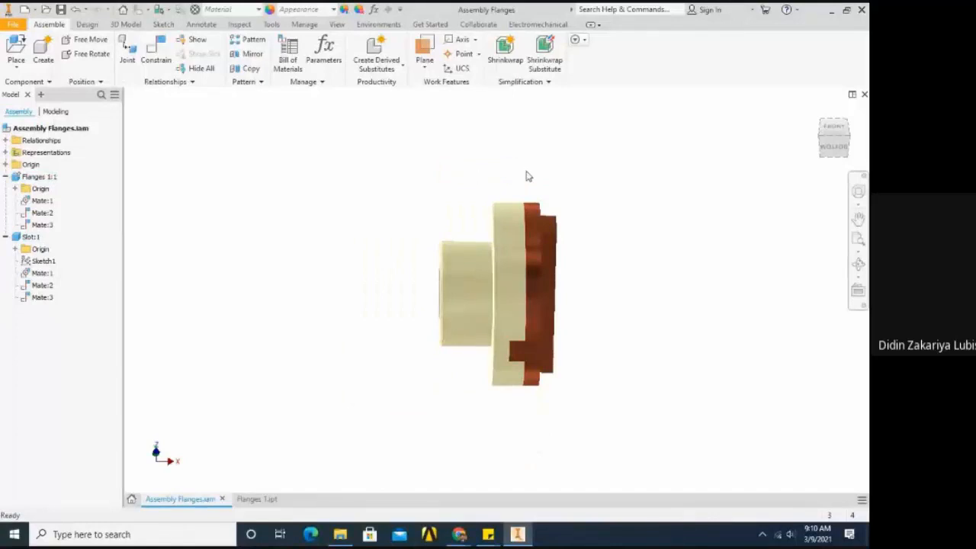
Duplicate the Flanges 1 file in the Latihan folder in File Explorer and rename the copy as Flanges 2.
left_click(339, 534)
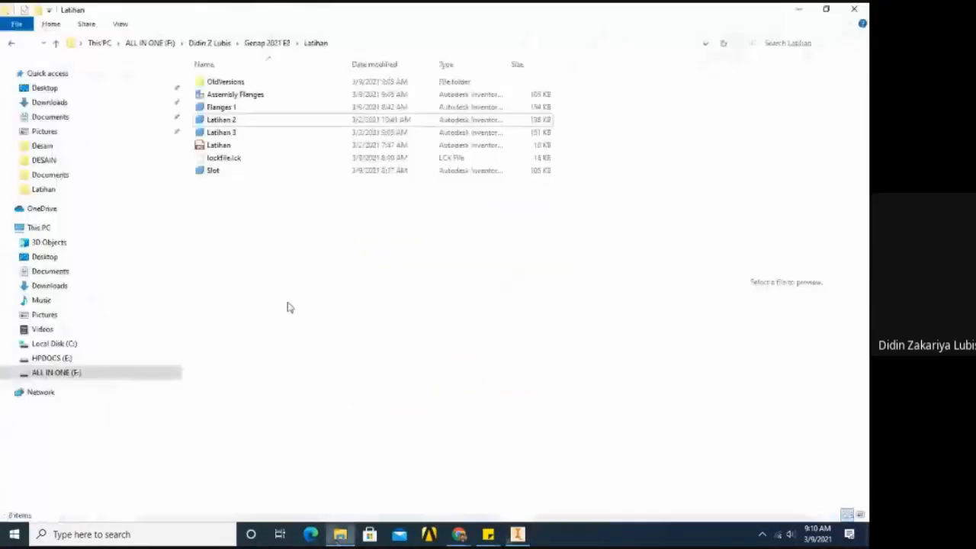
left_click(244, 108)
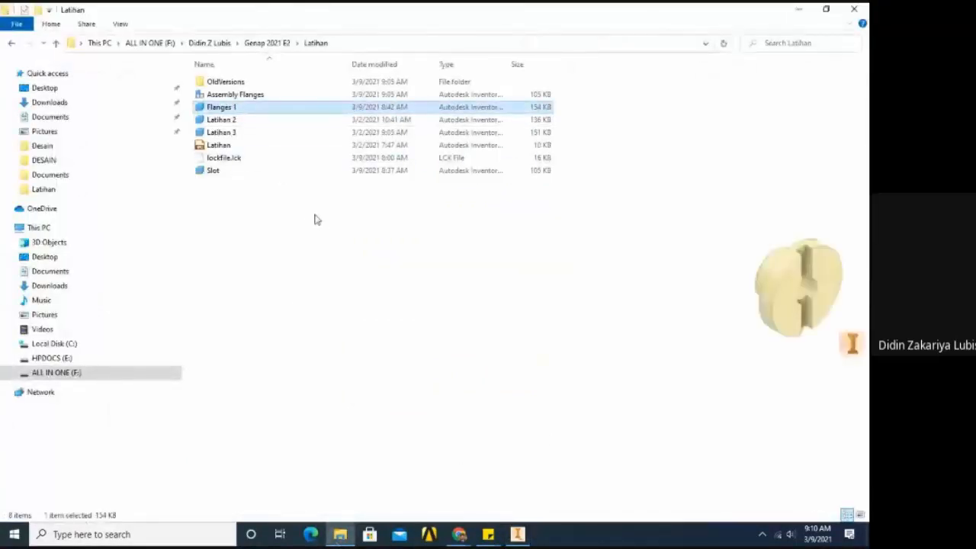
key("ctrl+c")
key("ctrl+v")
left_click(247, 108)
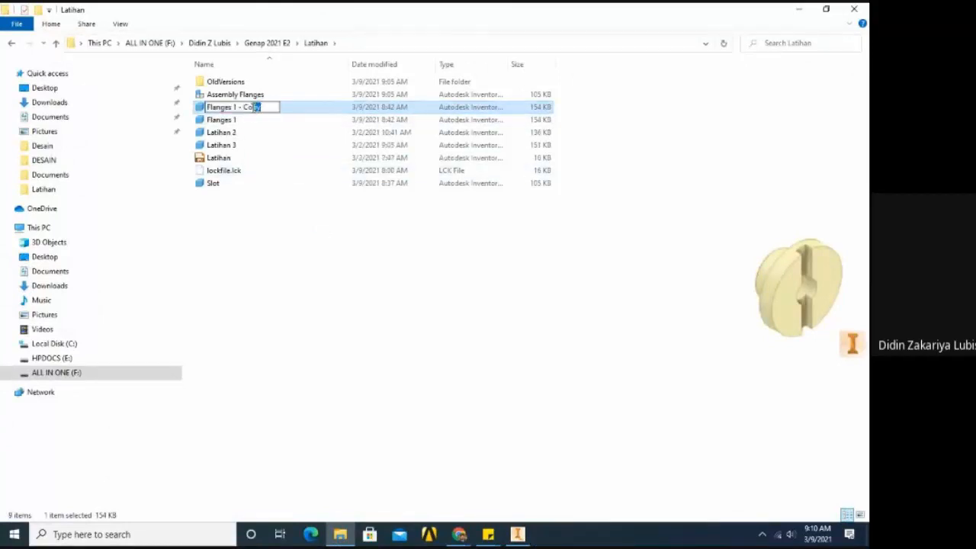
left_click_drag(261, 108, 237, 109)
type("2")
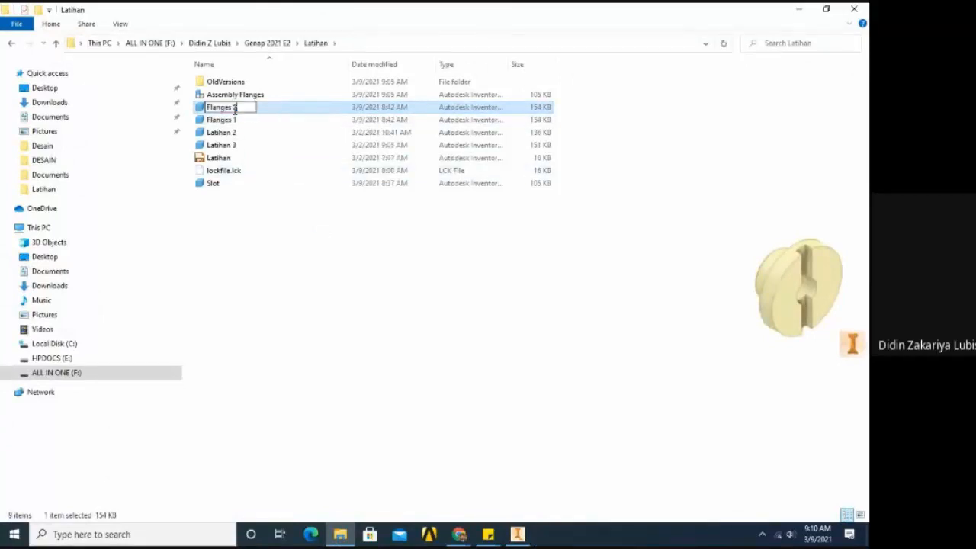
key("Return")
left_click(261, 233)
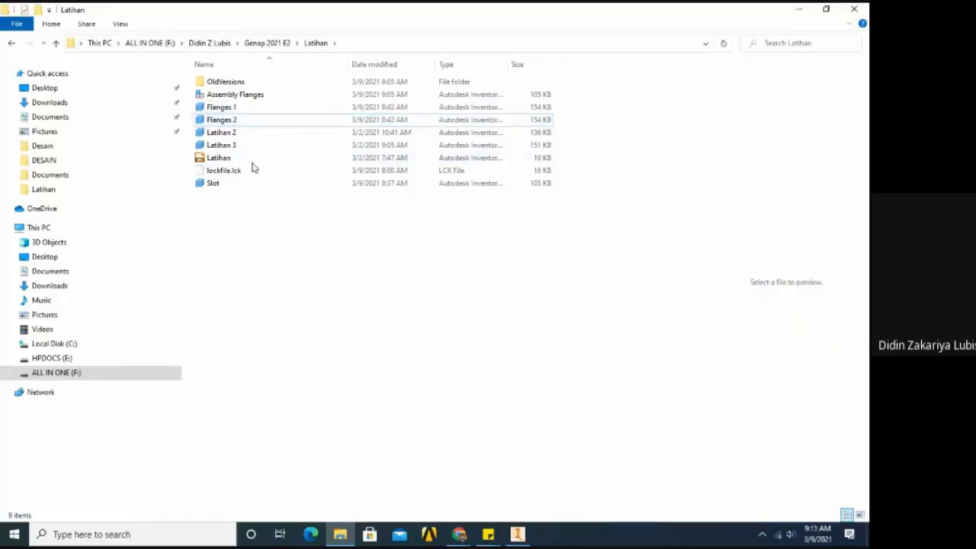
Switch back to the Inventor assembly and place one instance of the Flanges 2 part beside the copper slot.
left_click(518, 534)
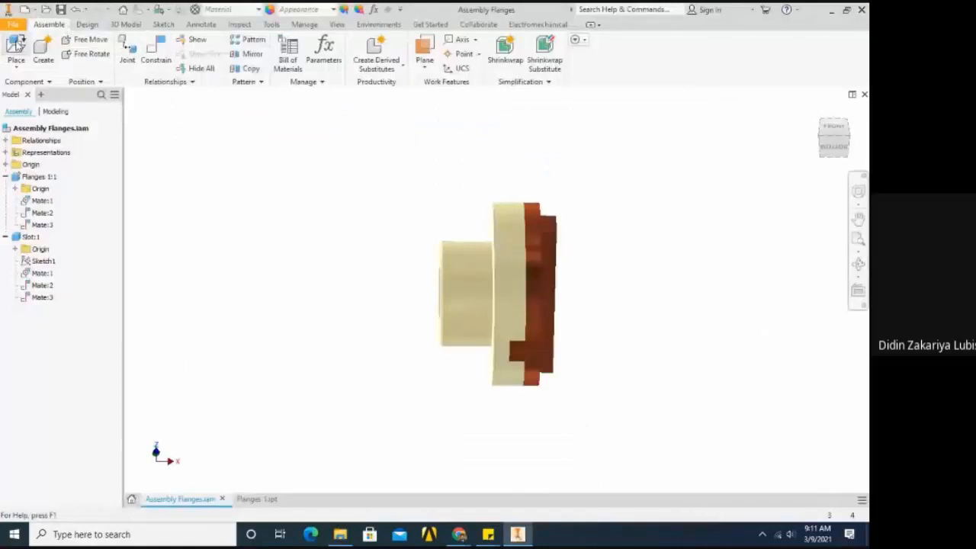
left_click(16, 47)
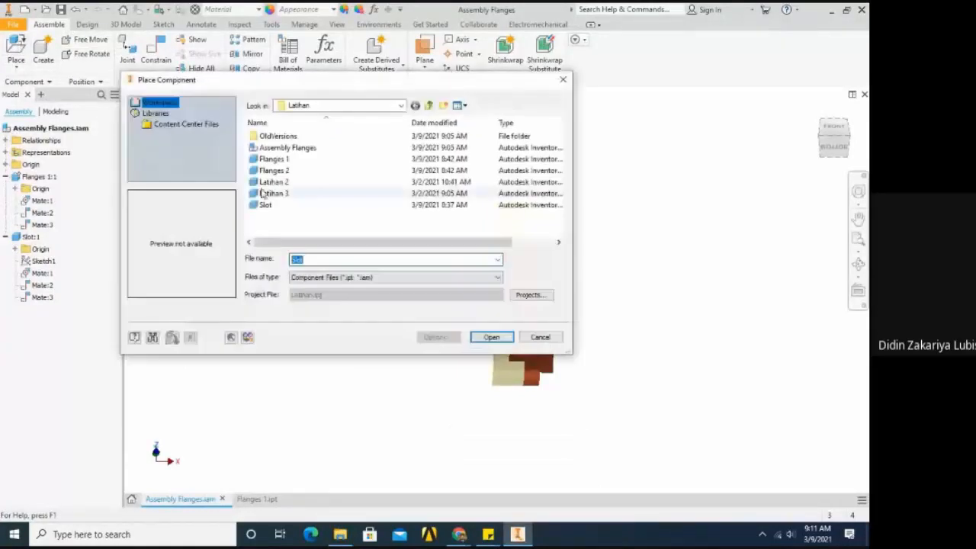
left_click(273, 170)
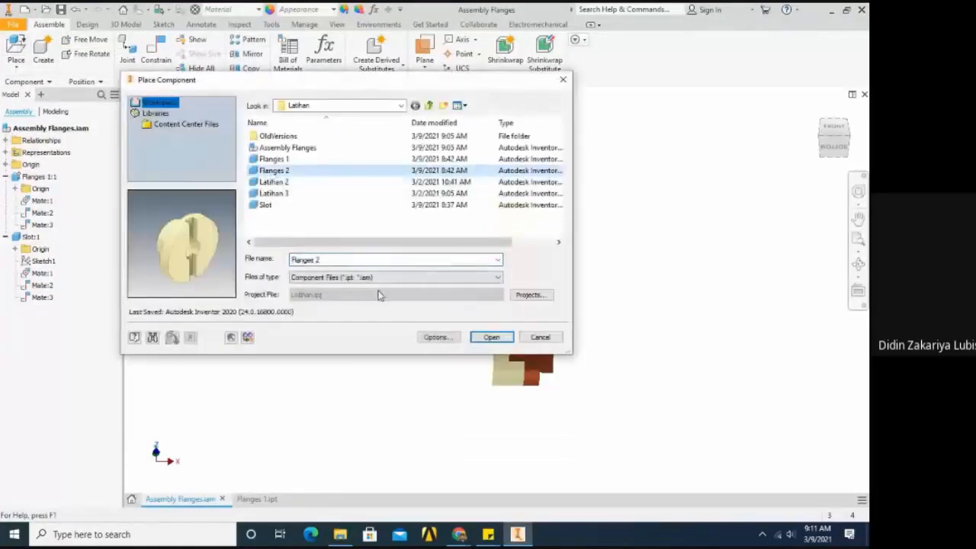
left_click(491, 337)
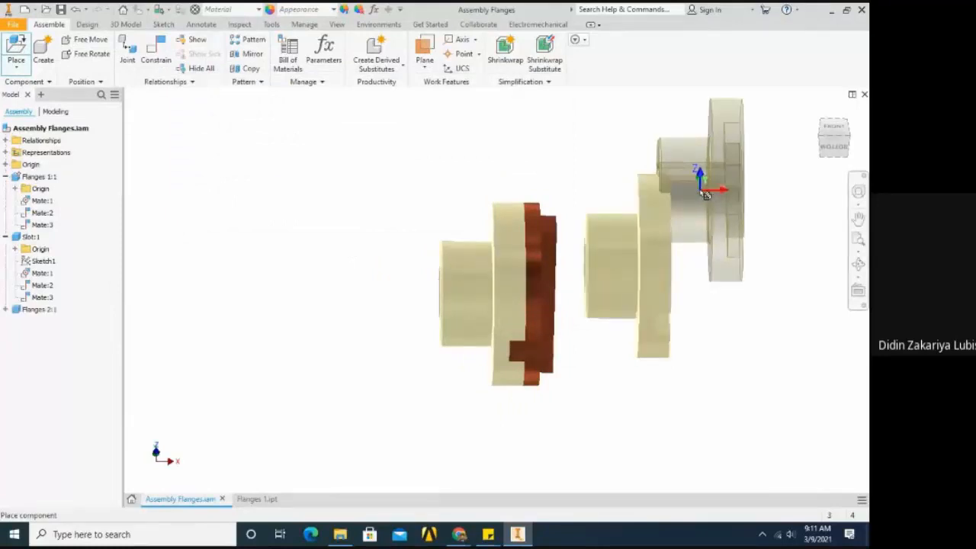
right_click(701, 191)
left_click(751, 196)
Move the new flange so it sits level with the first flange and copper slot, with a gap between them.
left_click_drag(658, 264, 684, 229)
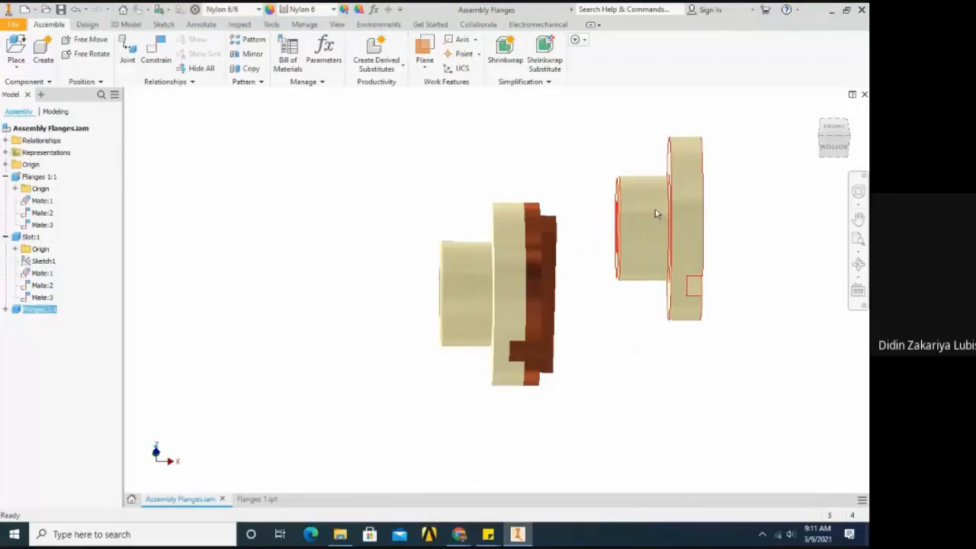
left_click_drag(660, 220, 665, 285)
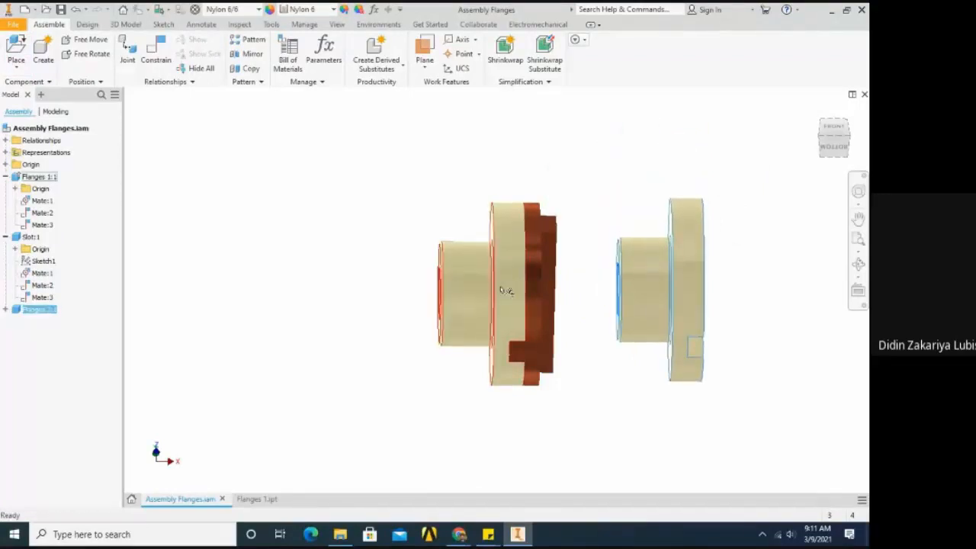
left_click(500, 289)
left_click(643, 289)
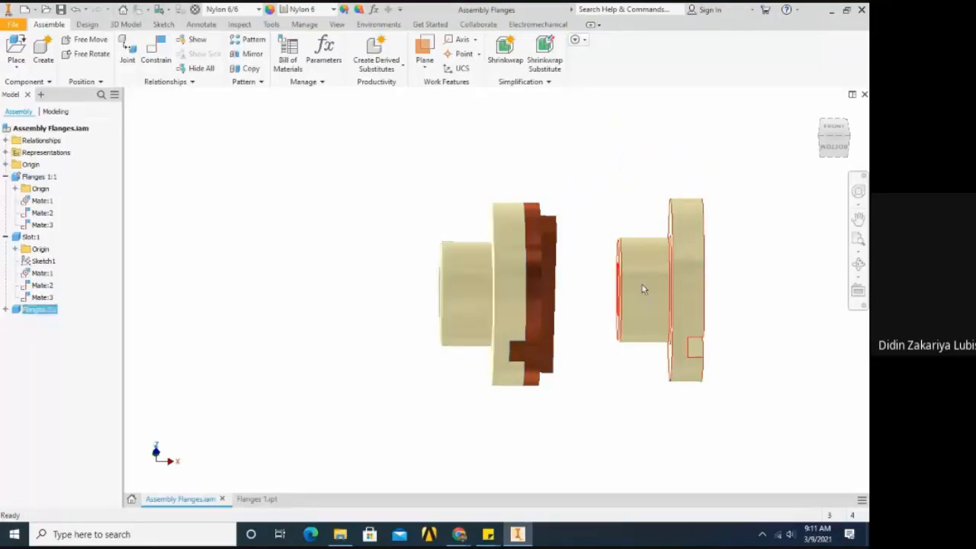
Edit the new flange in place and set its iProperties part number to Flanges 2, keeping the property changes made outside the session.
double_click(643, 289)
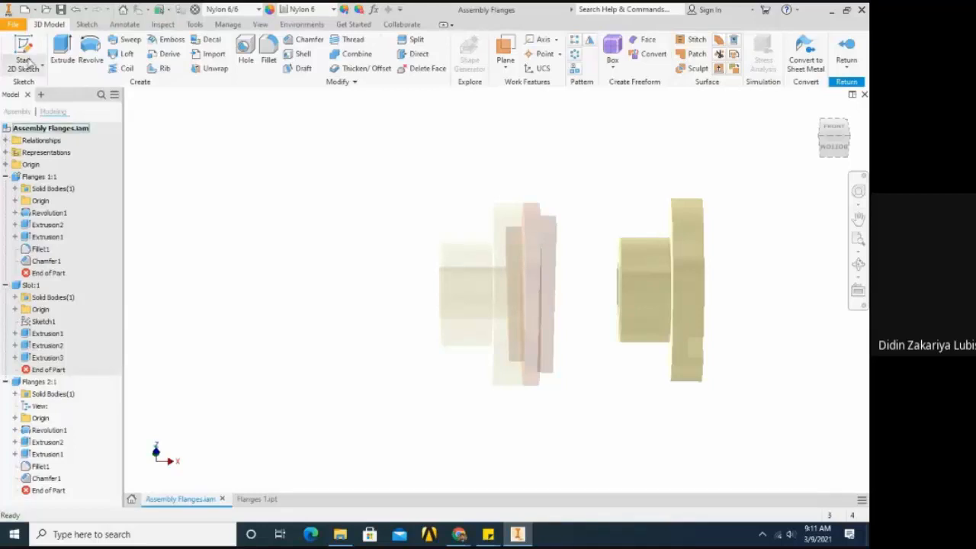
left_click(14, 26)
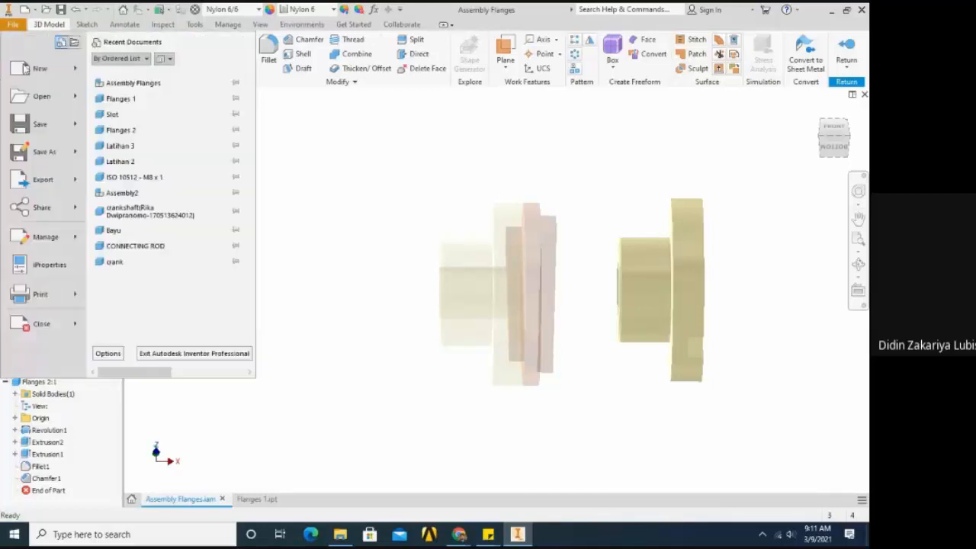
left_click(50, 267)
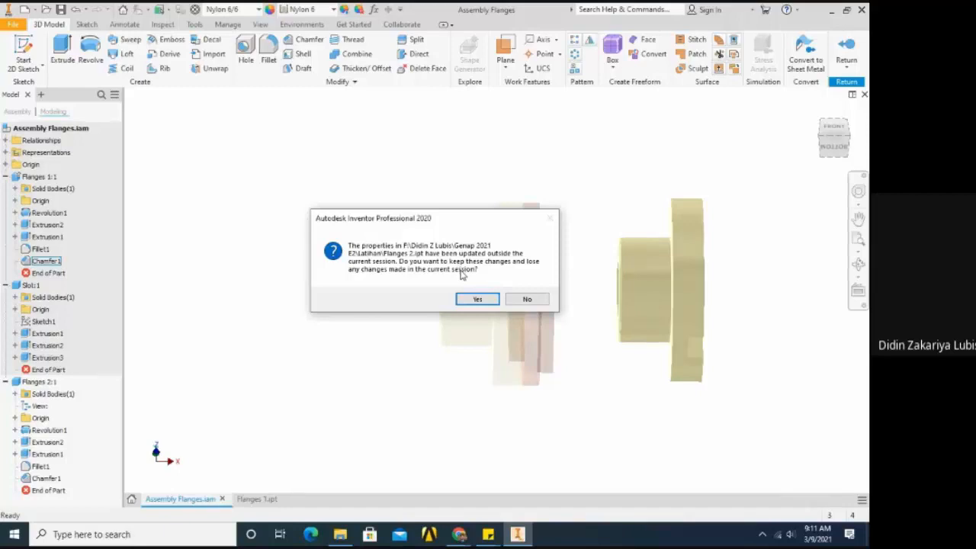
left_click(472, 300)
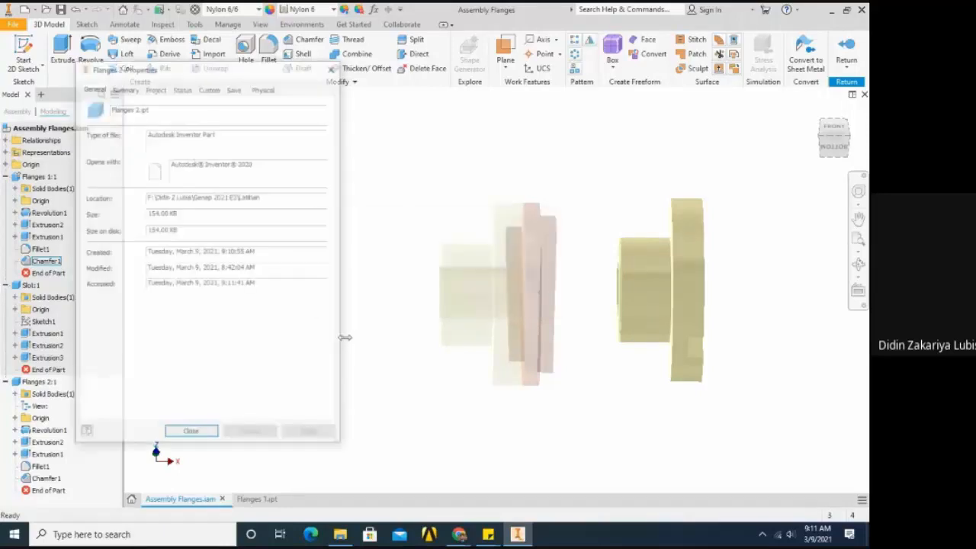
left_click(125, 88)
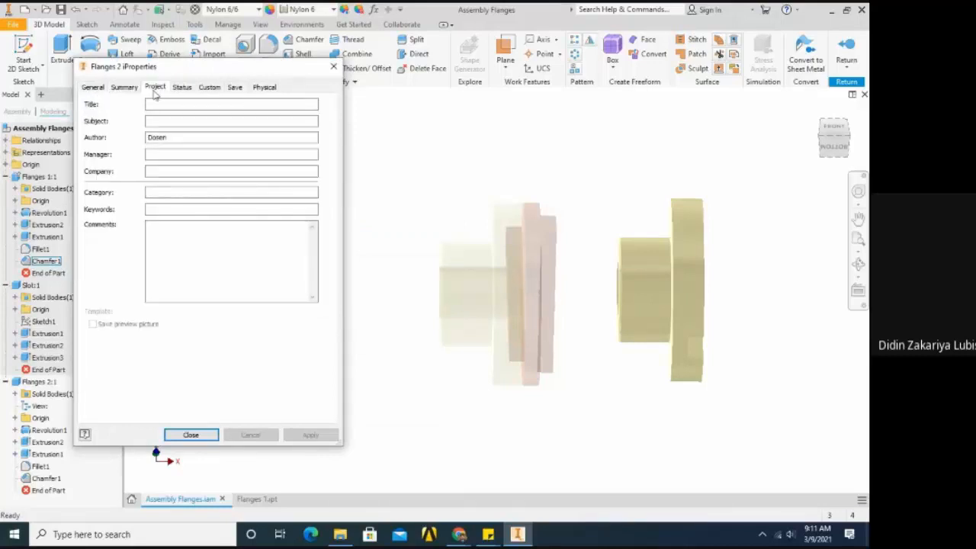
left_click(155, 88)
left_click(205, 138)
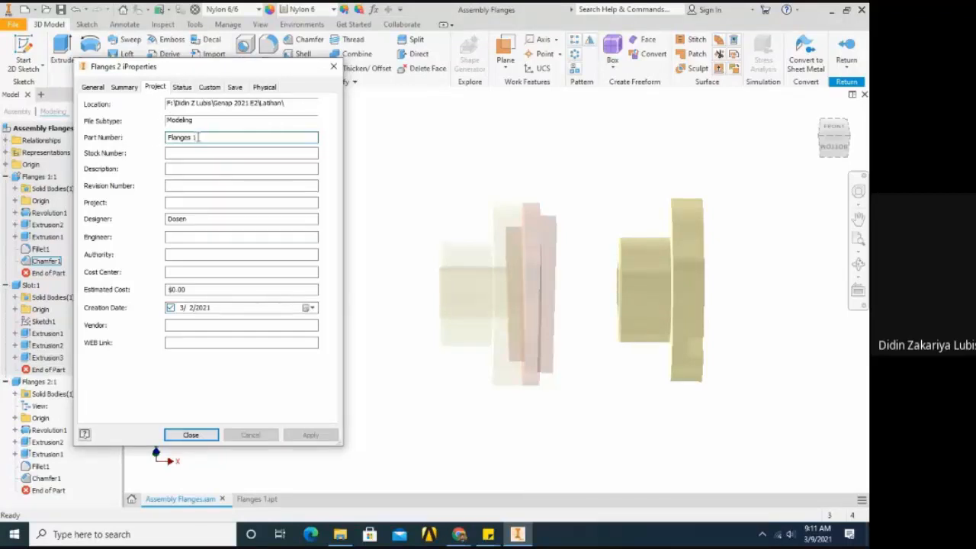
key("BackSpace")
type("2")
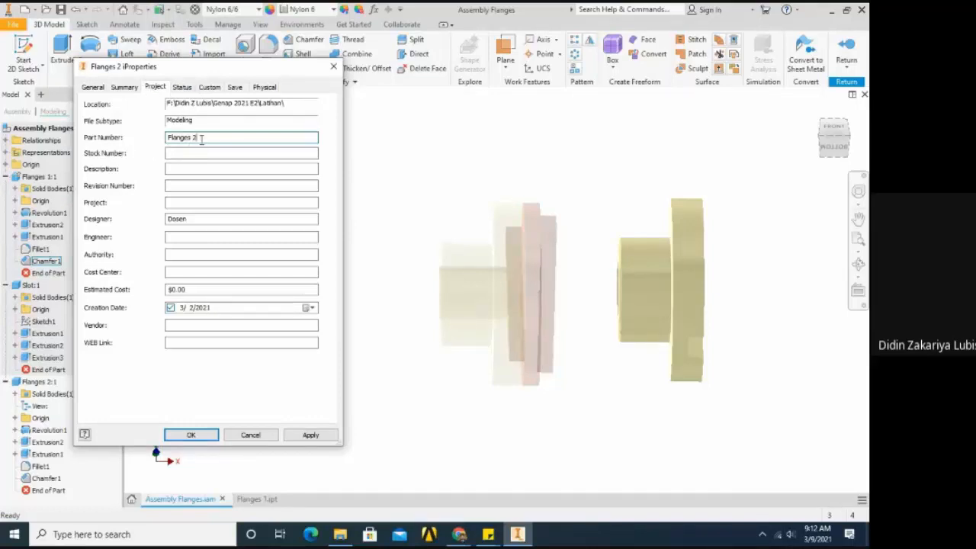
Review the status, save, physical, project and summary properties of Flanges 2 and accept the iProperties changes.
left_click(183, 87)
left_click(235, 87)
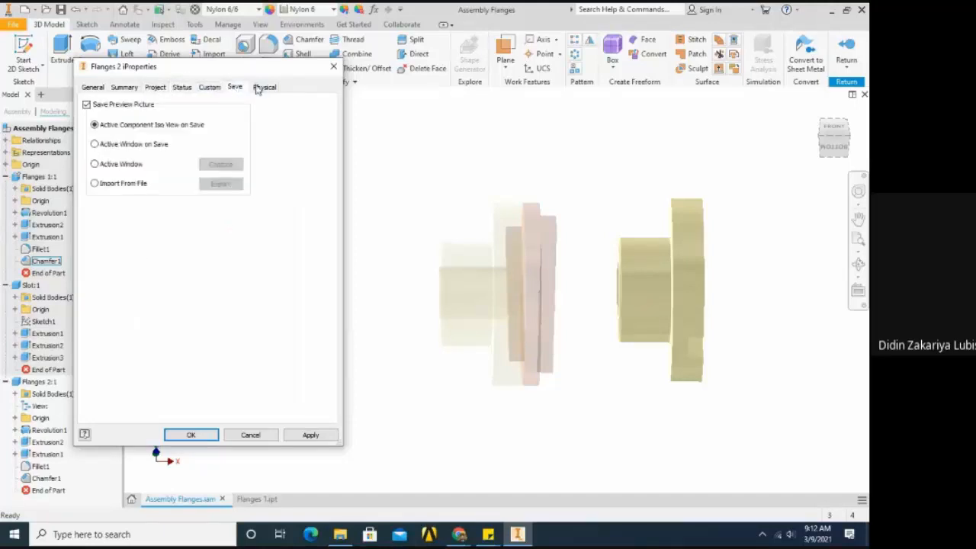
left_click(254, 88)
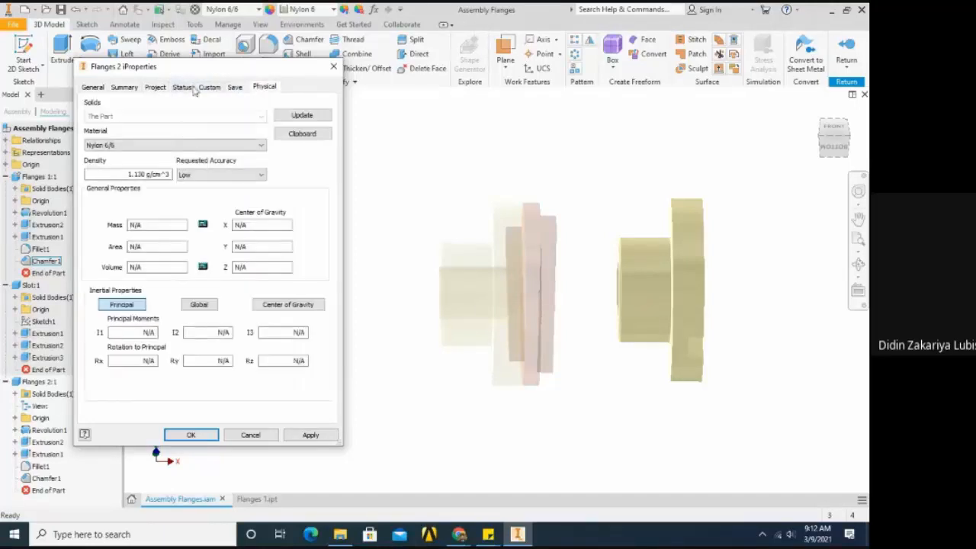
left_click(156, 88)
left_click(129, 87)
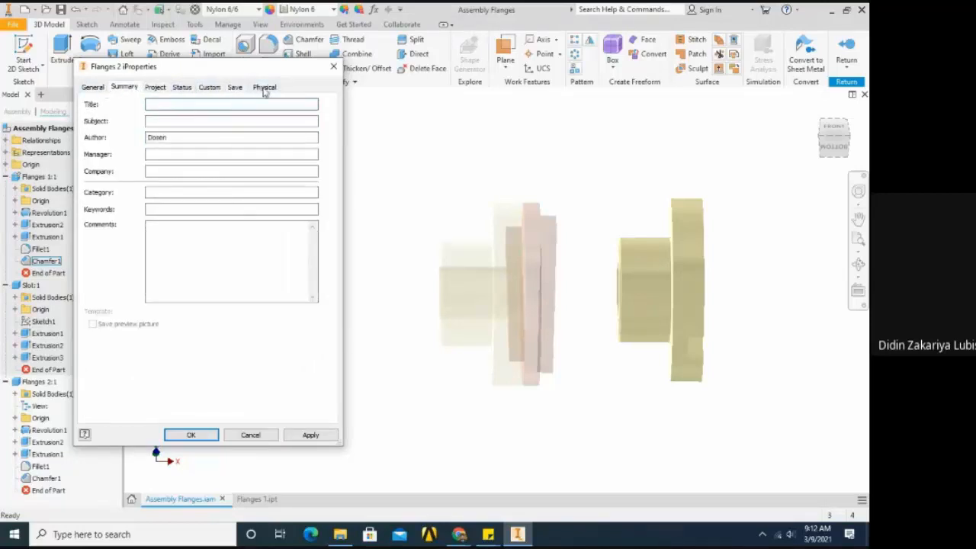
left_click(191, 435)
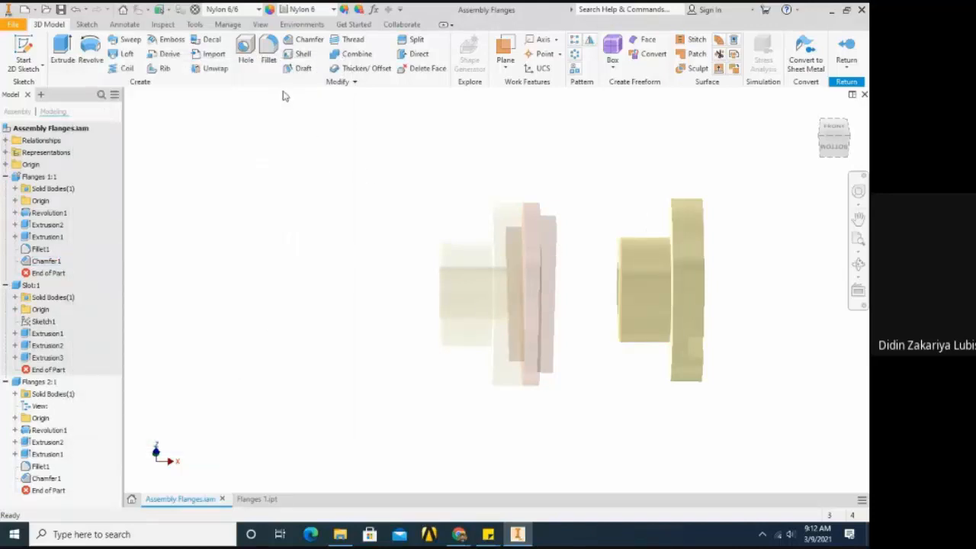
Set the Flanges 2 material to Stainless Steel, cancel the file-location prompt, and return to the assembly.
left_click(258, 10)
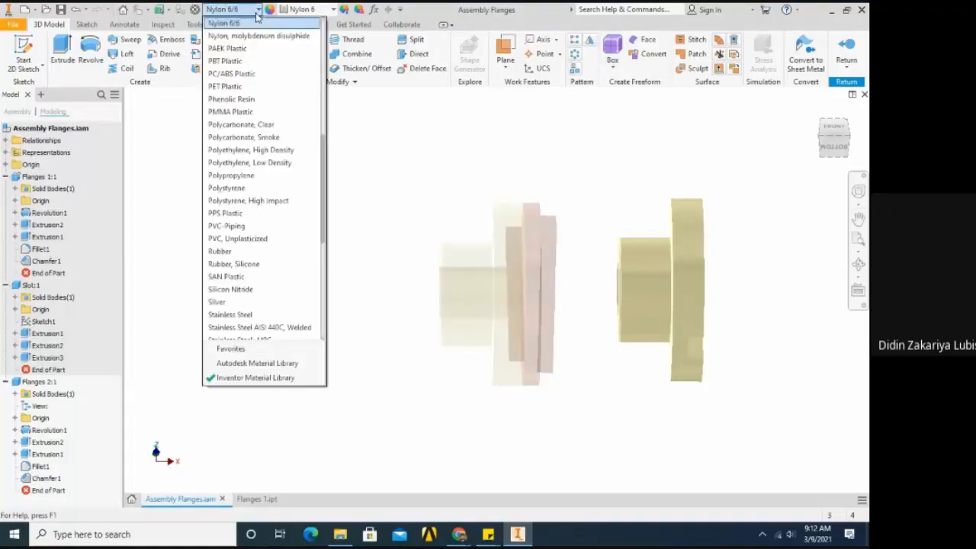
scroll(260, 190, "down", 3)
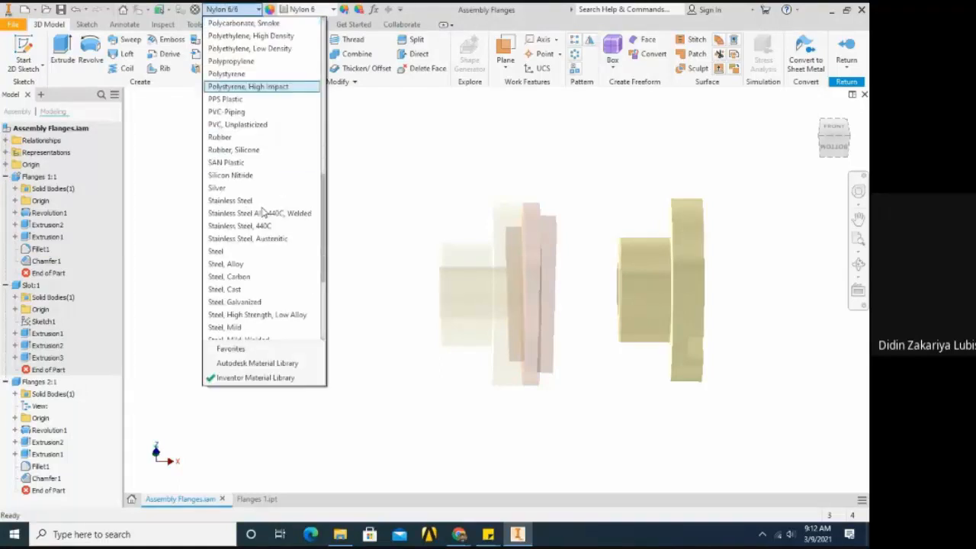
left_click(244, 200)
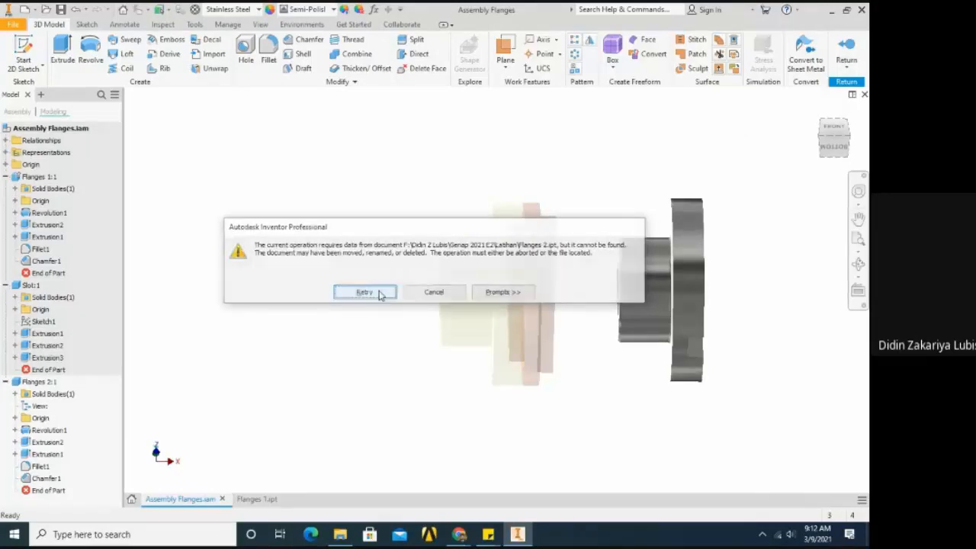
left_click(433, 292)
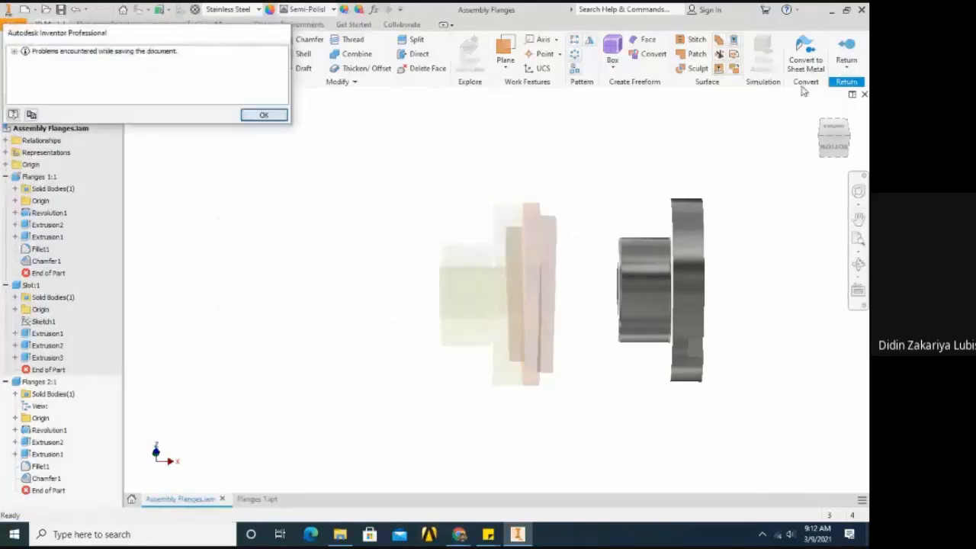
left_click(262, 114)
left_click(848, 54)
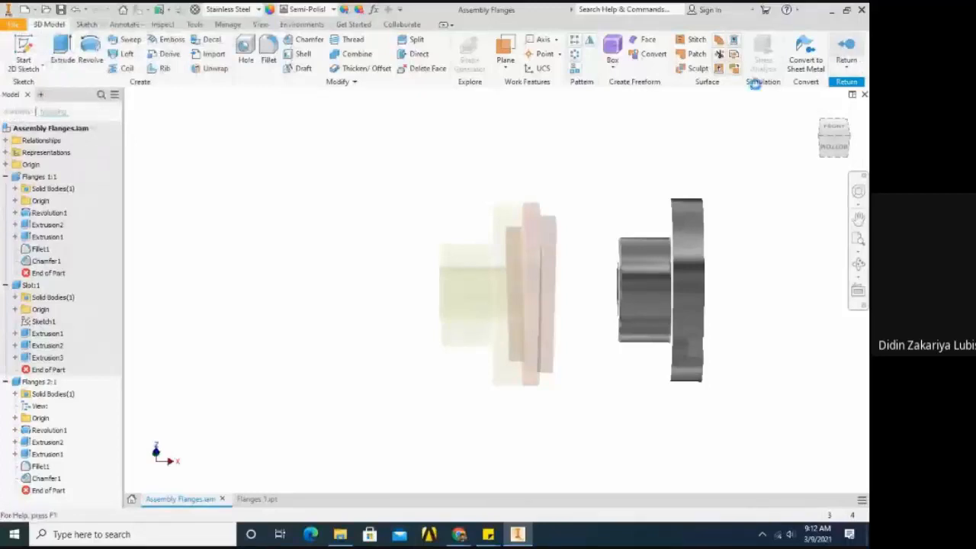
Open the second flange's part from the assembly in its own window and set its material to Stainless Steel.
left_click(604, 252)
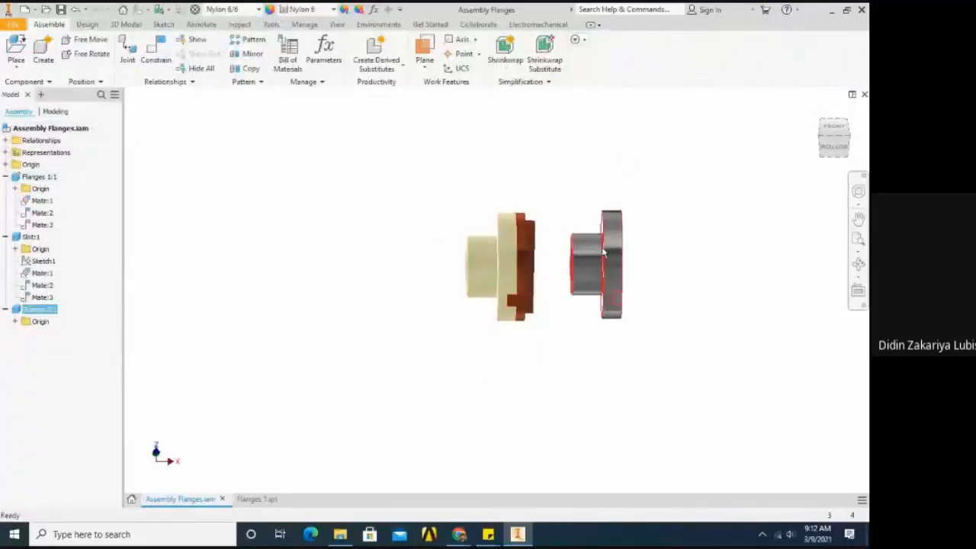
right_click(603, 251)
left_click(601, 113)
left_click(258, 9)
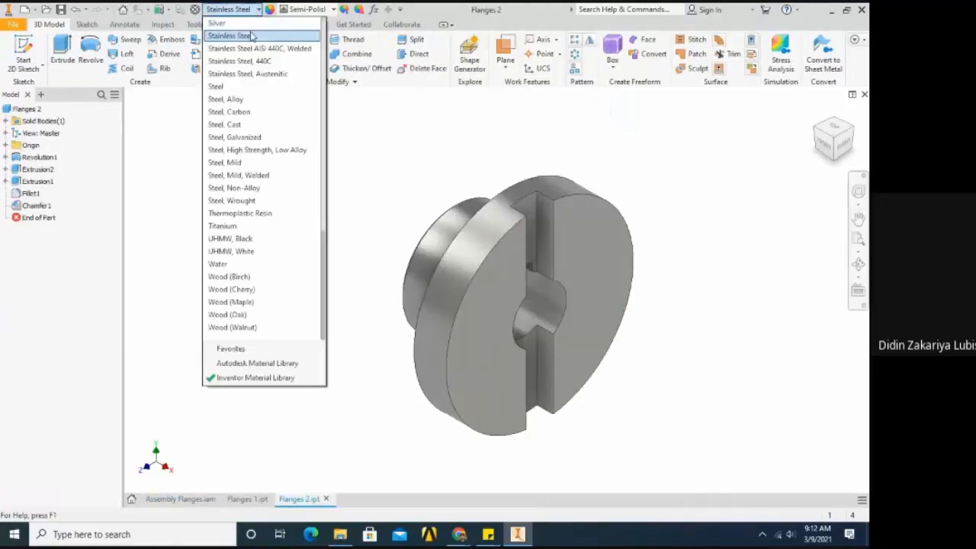
left_click(253, 35)
Try to save the Flanges 2 part, dismiss the message, look at the Flanges 1 part and return to the assembly.
key("ctrl+s")
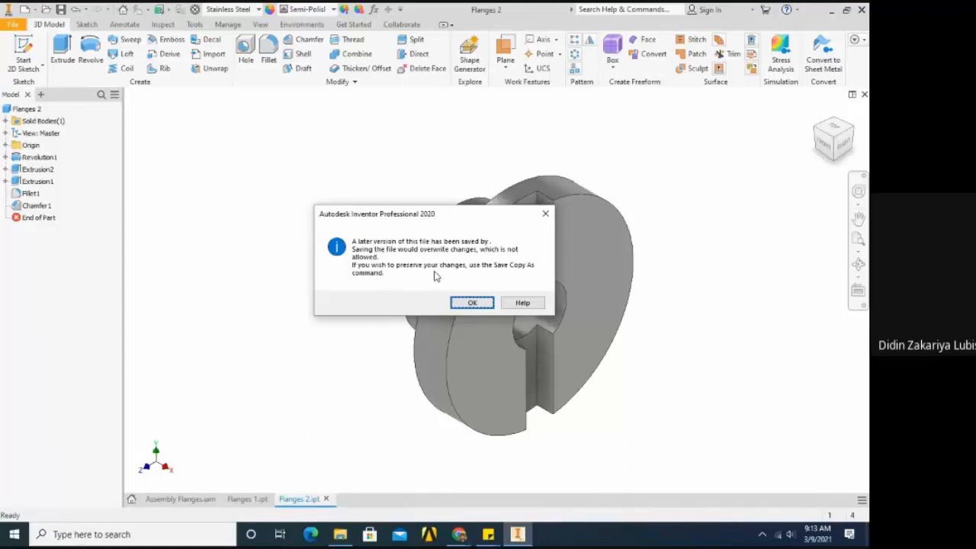
left_click(469, 303)
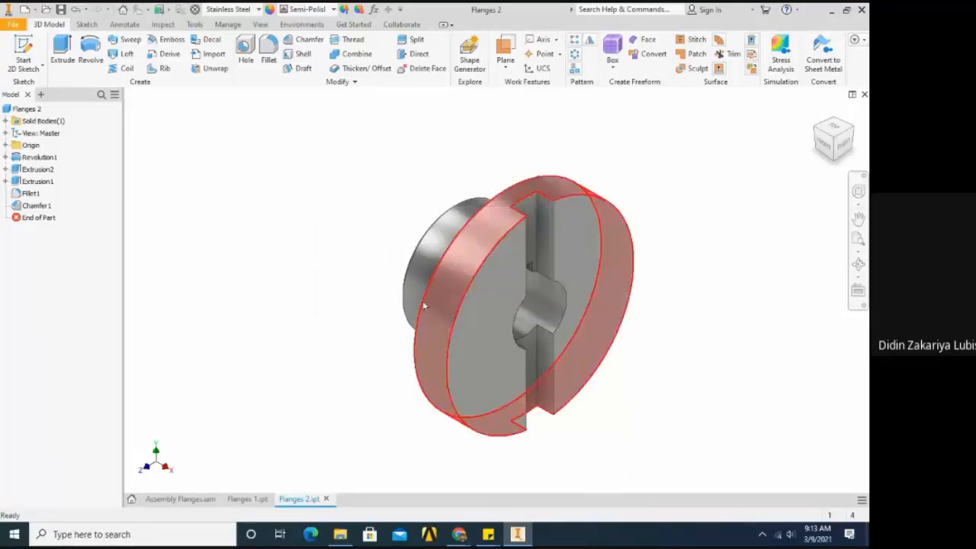
left_click(248, 499)
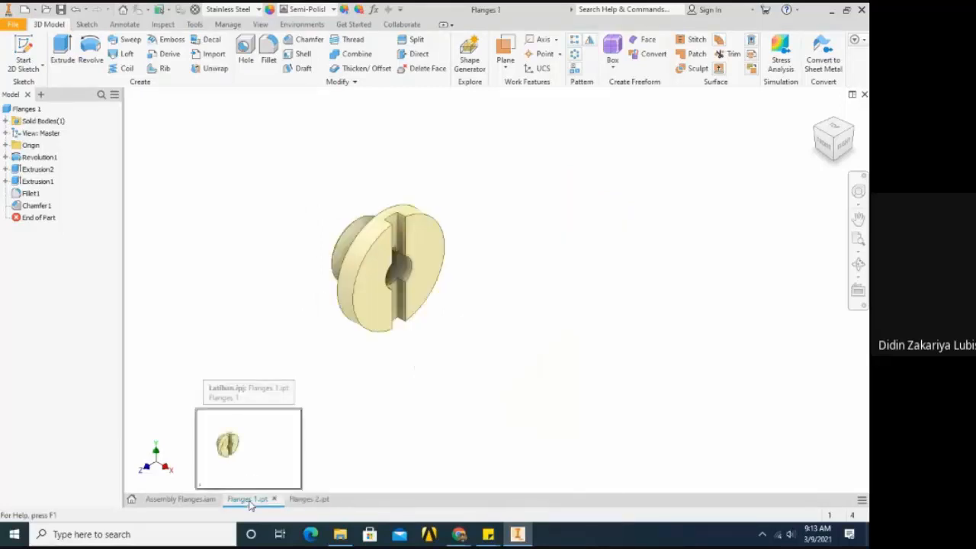
left_click(183, 499)
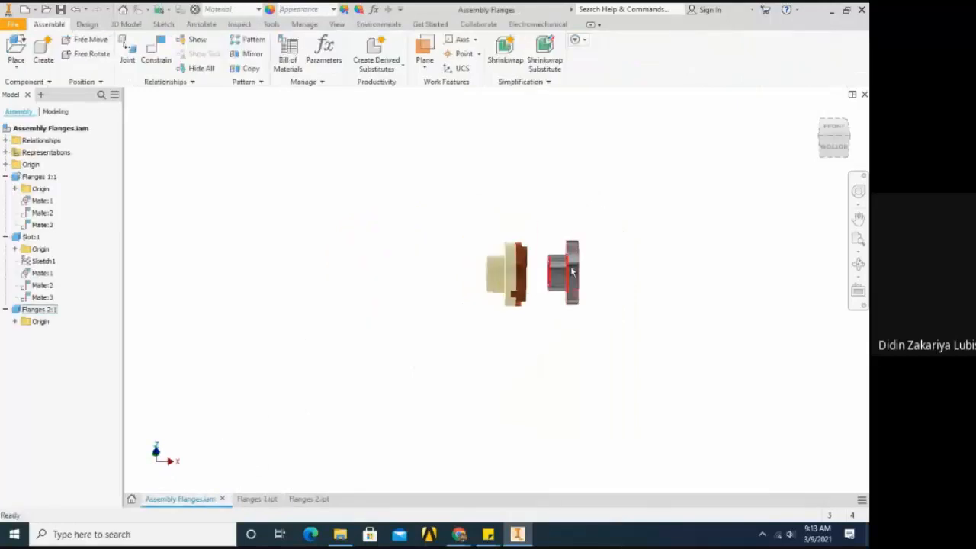
Reposition Flanges 2 slightly and free-rotate it so its grooved face points toward the copper slot and the hub points away.
scroll(572, 267, "down", 5)
scroll(515, 290, "up", 4)
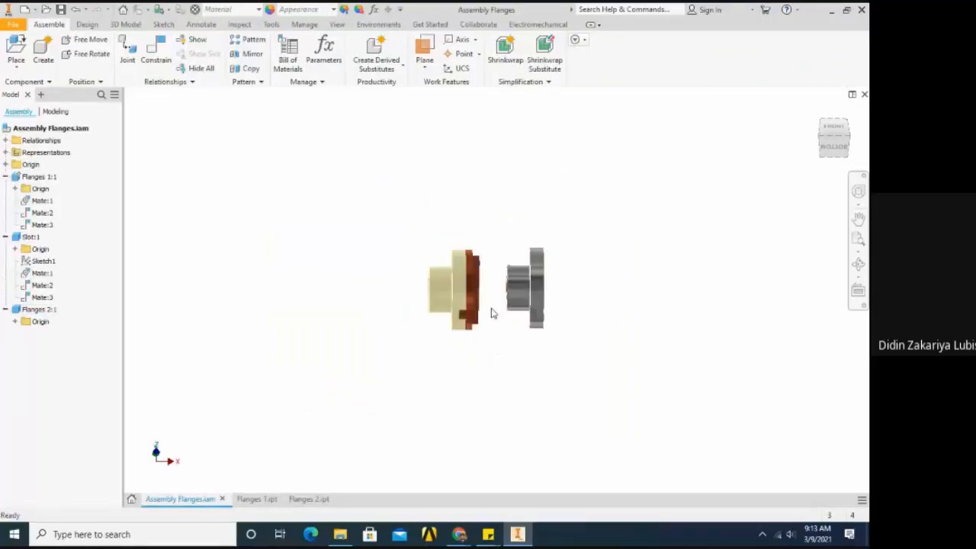
scroll(492, 313, "down", 2)
mouse_move(546, 274)
left_mouse_down()
mouse_move(590, 301)
mouse_move(641, 242)
mouse_move(542, 278)
mouse_move(553, 292)
left_mouse_up()
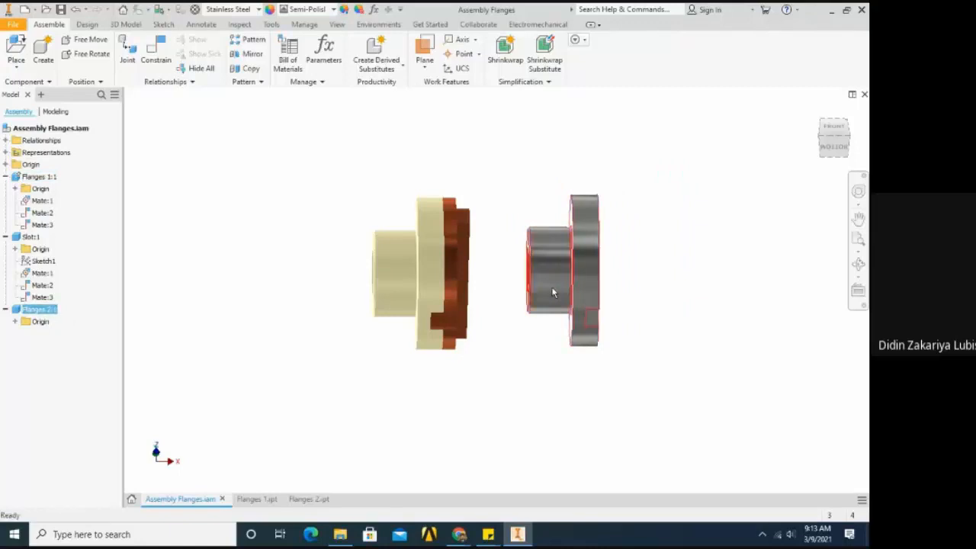
left_click(396, 268)
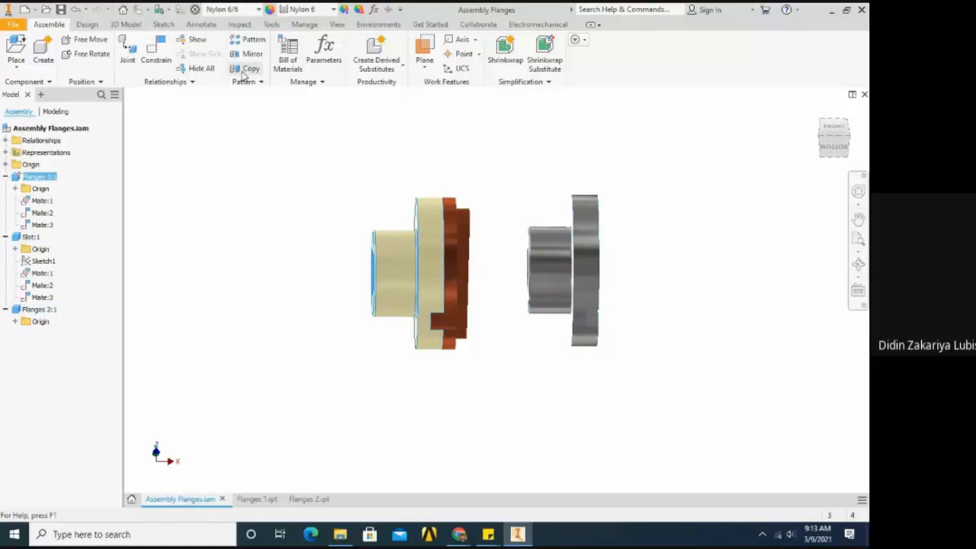
left_click(282, 146)
left_click_drag(539, 257, 549, 261)
right_click(548, 261)
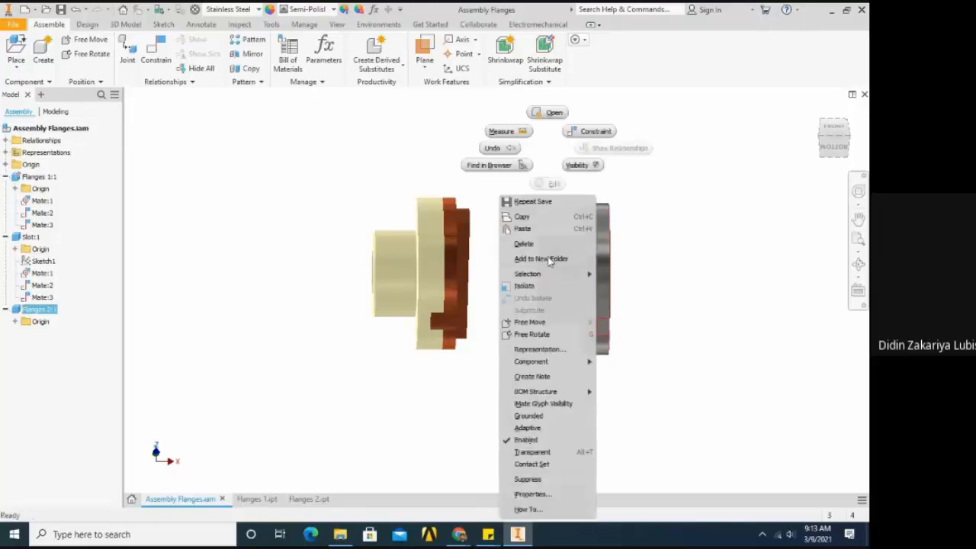
left_click(533, 334)
left_click_drag(550, 299, 649, 277)
key("Escape")
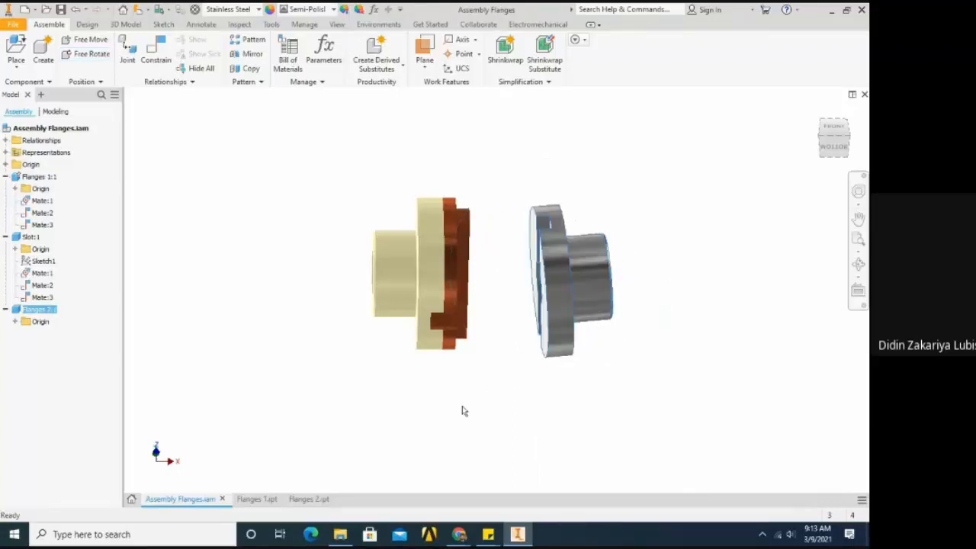
Examine the groove in the face of Flanges 2 and the matching tongue on the copper slot.
middle_click_drag(496, 364, 496, 405, "shift")
scroll(552, 207, "up", 3)
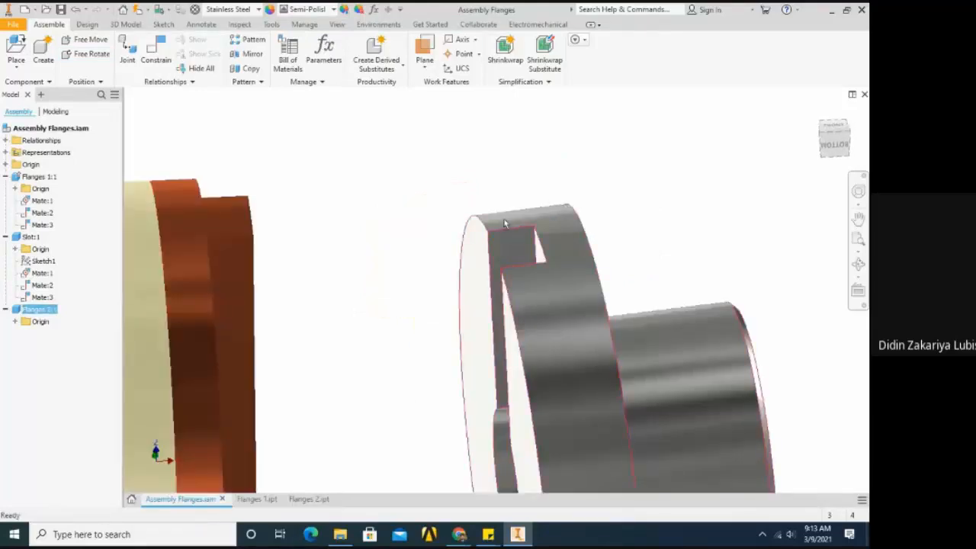
scroll(502, 231, "up", 3)
scroll(502, 231, "down", 5)
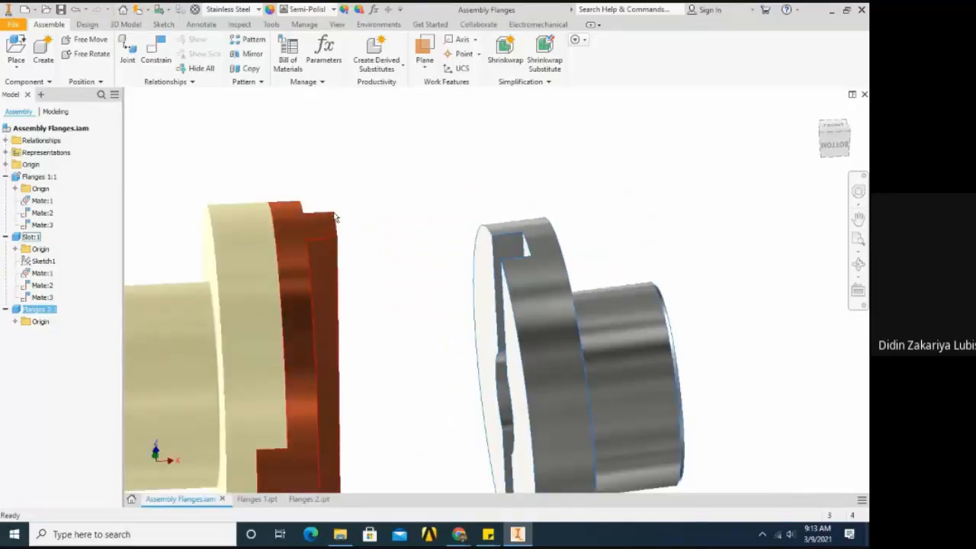
scroll(336, 218, "down", 3)
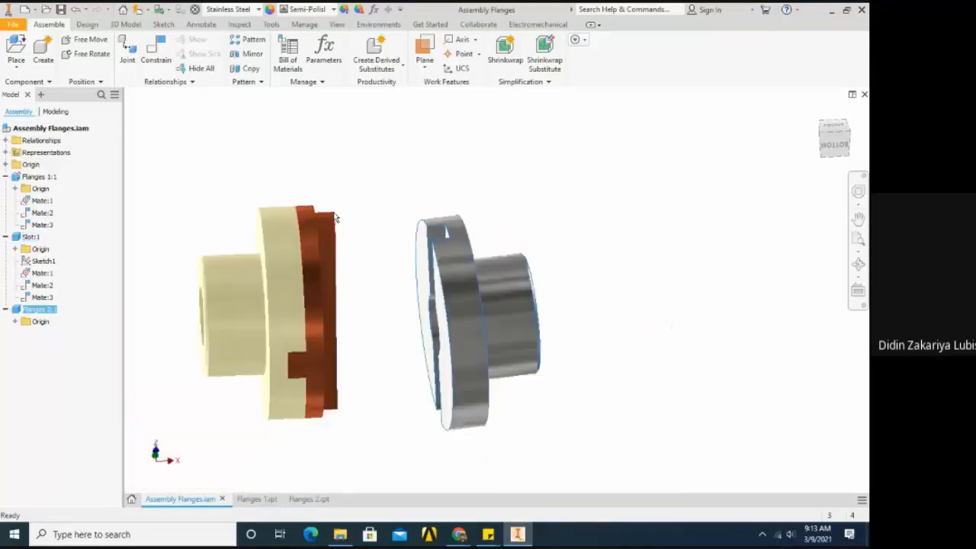
middle_click_drag(422, 285, 404, 222, "shift")
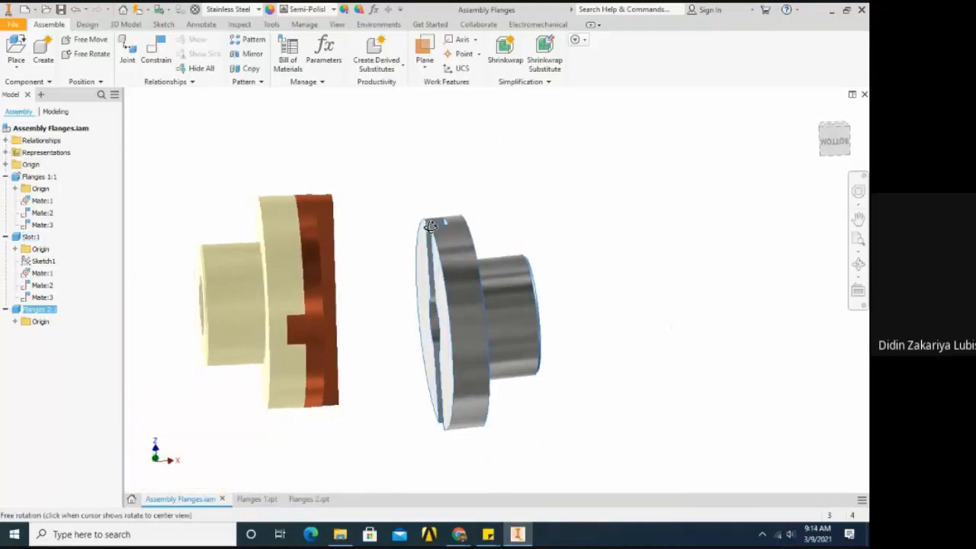
left_click(259, 145)
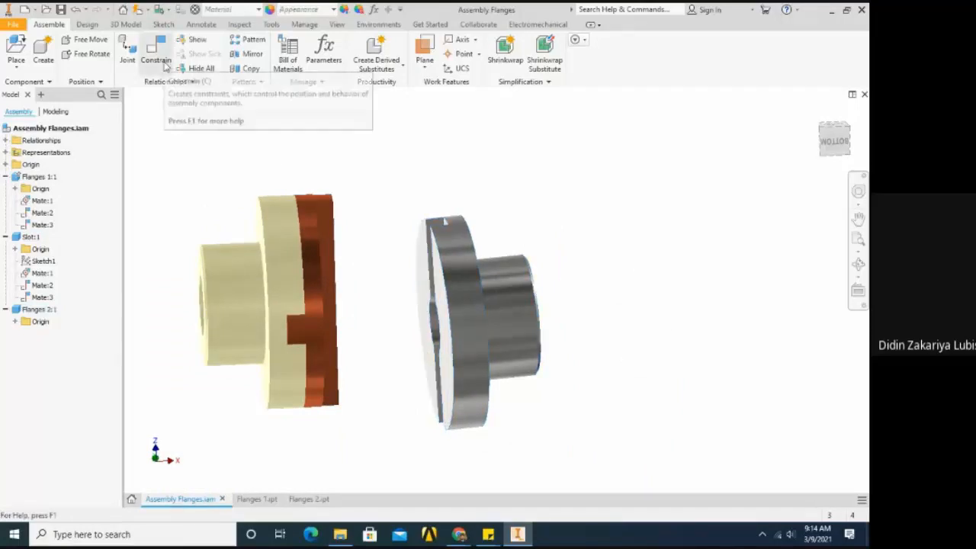
Add a Mate constraint with 0.000 mm offset between the grooved face of Flanges 2 and the copper slot's facing surface.
left_click(160, 61)
middle_click_drag(457, 282, 383, 296, "shift")
scroll(521, 284, "down", 3)
left_click(455, 269)
scroll(549, 256, "up", 4)
left_click(369, 287)
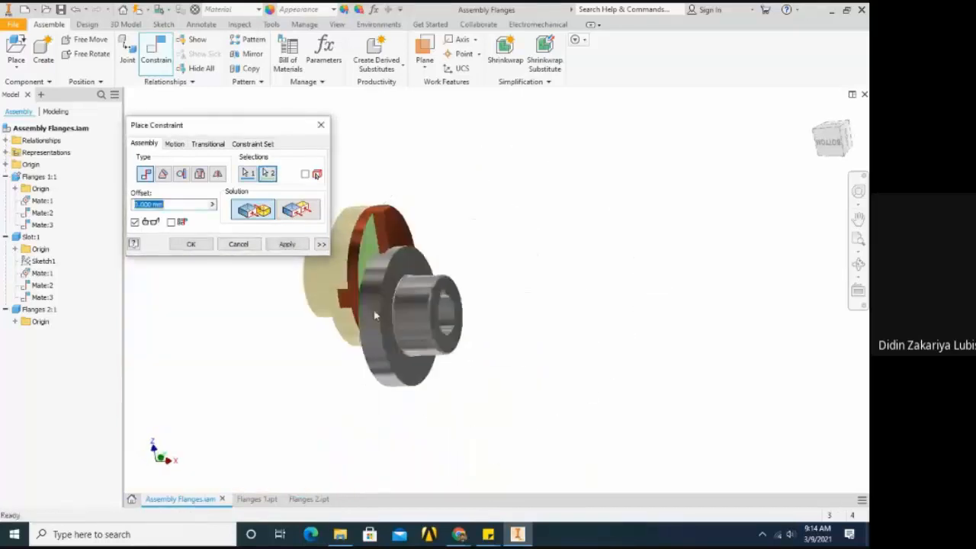
left_click(287, 244)
Mate a side of the copper slot's tongue to the groove wall of Flanges 2 with 0.000 mm offset, then end constraining.
scroll(399, 286, "down", 2)
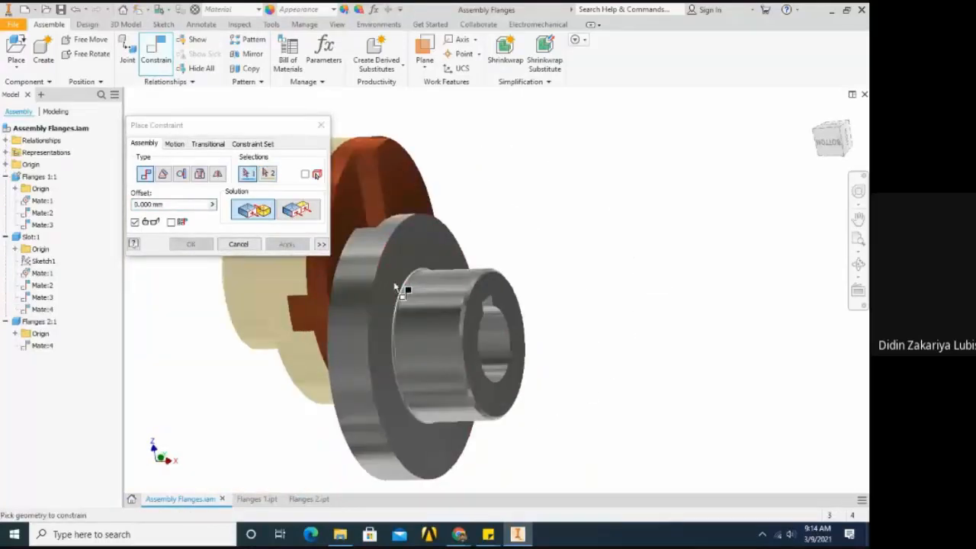
left_click(373, 195)
scroll(606, 270, "up", 3)
middle_click_drag(602, 302, 479, 359, "shift")
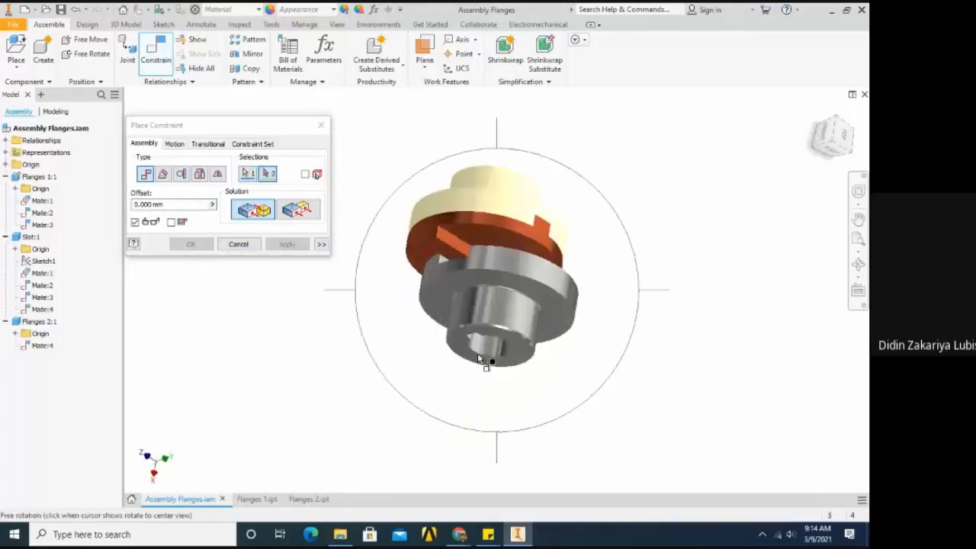
scroll(447, 269, "down", 4)
left_click(453, 267)
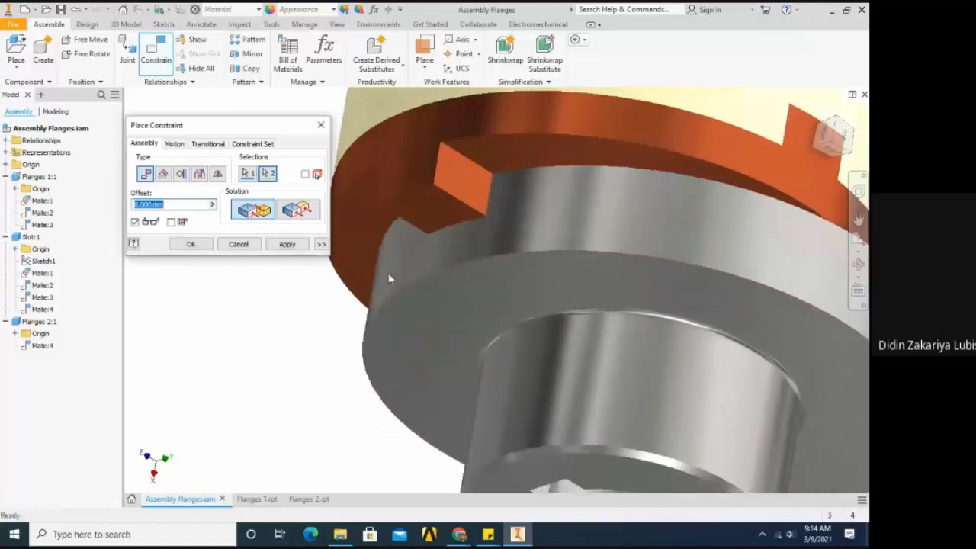
left_click(286, 244)
left_click(238, 244)
Slide Flanges 2 along the copper slot's tongue to test how it still moves.
middle_click_drag(397, 290, 538, 221, "shift")
scroll(538, 219, "up", 3)
left_click(514, 198)
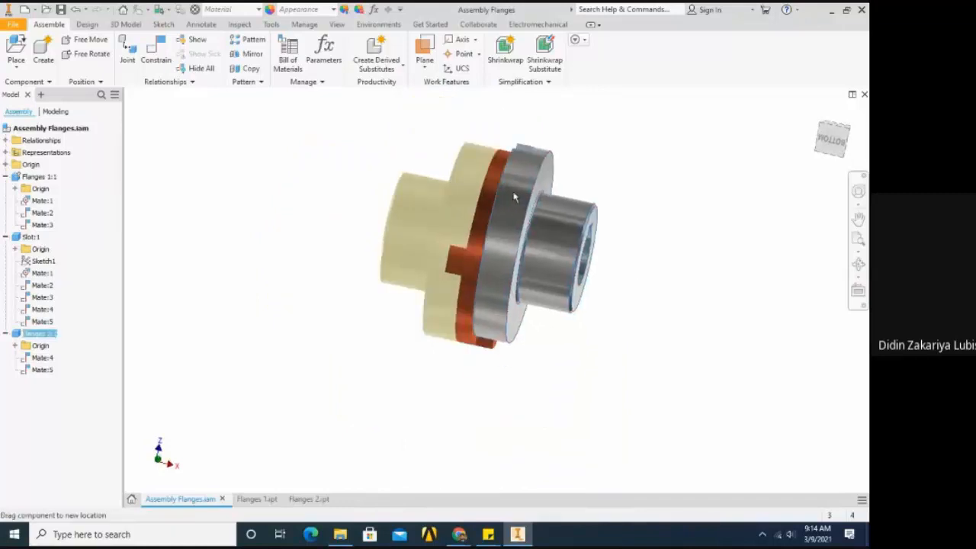
left_click_drag(514, 197, 507, 219)
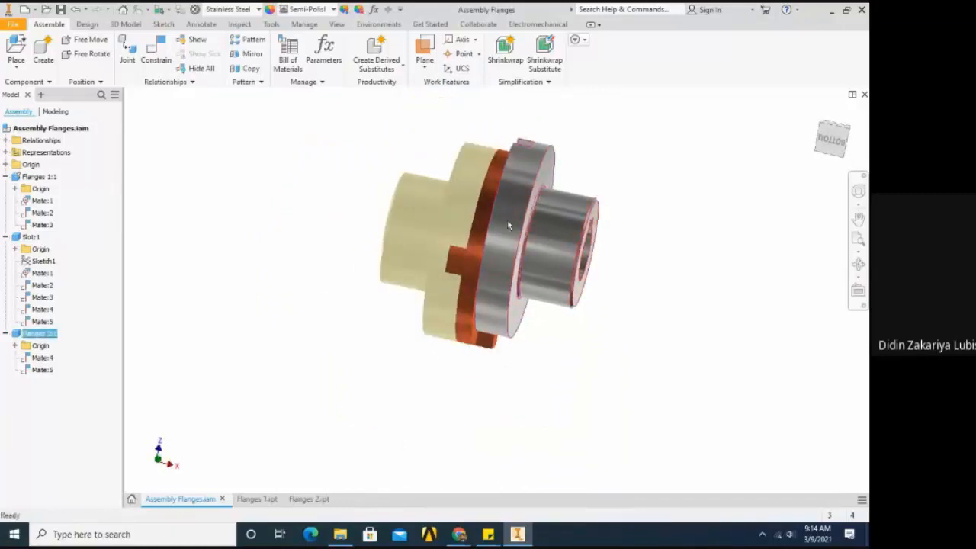
middle_click_drag(507, 219, 498, 186, "shift")
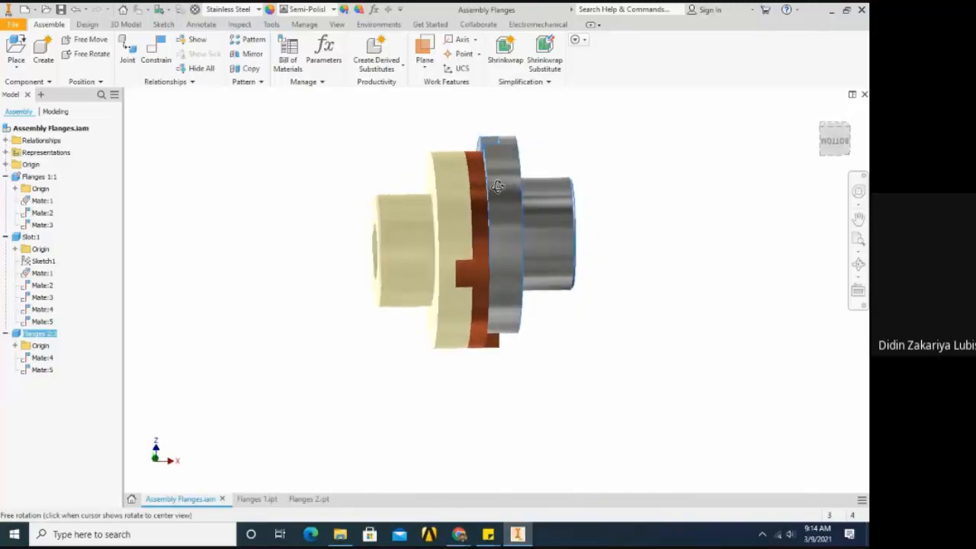
left_click(383, 261)
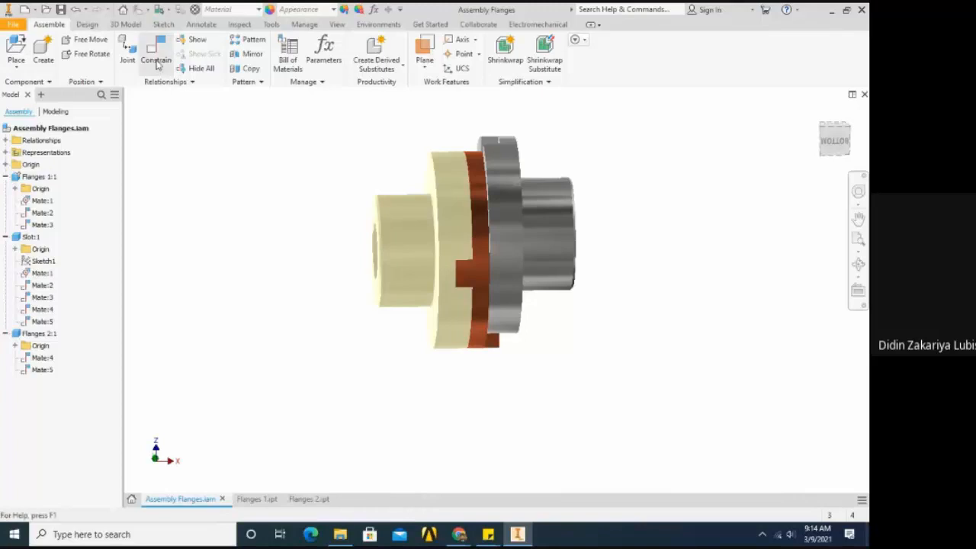
Make the XY Plane of Flanges 1 visible in the assembly.
left_click(5, 164)
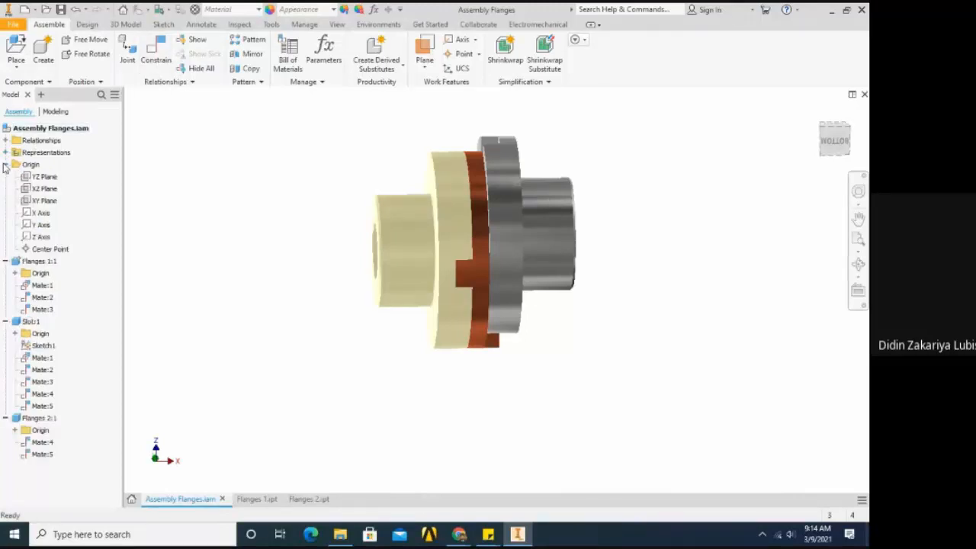
left_click(5, 164)
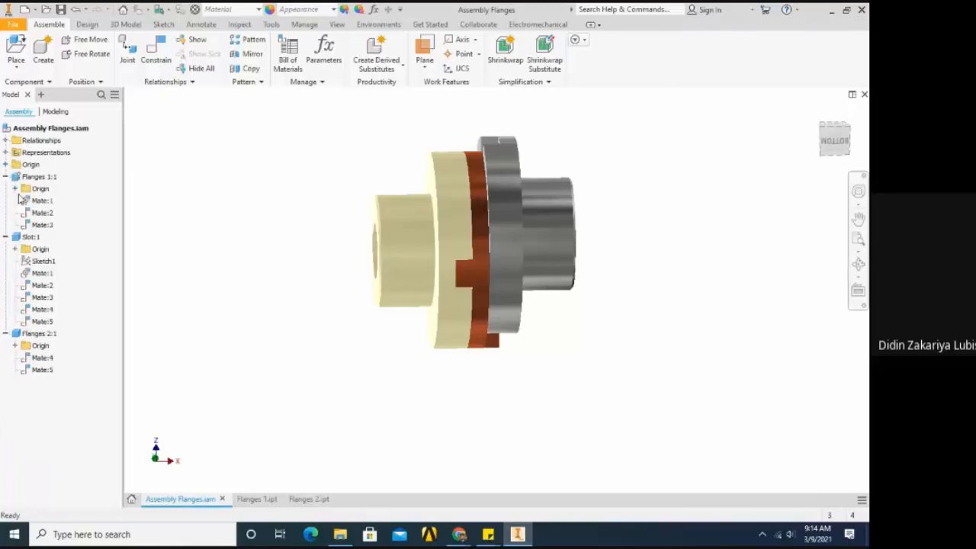
left_click(15, 189)
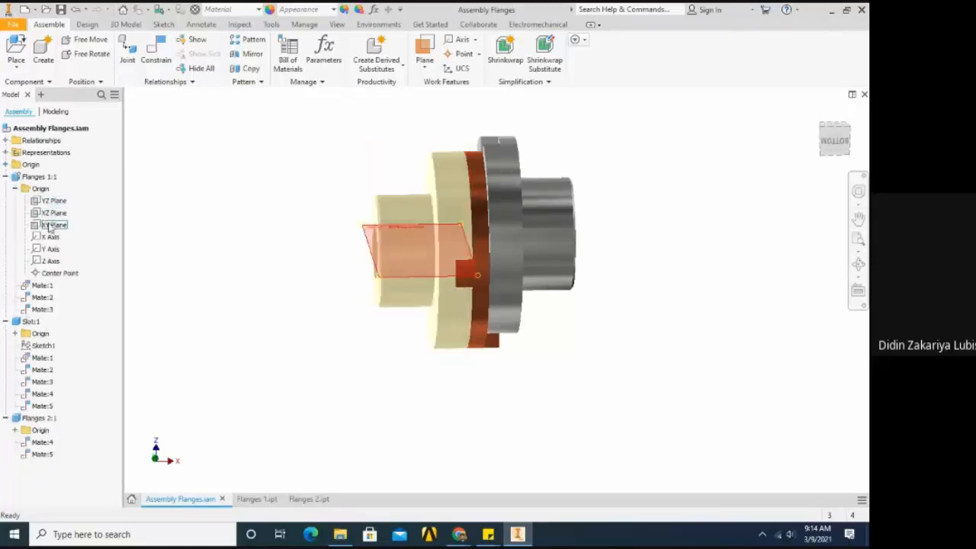
left_click(50, 225)
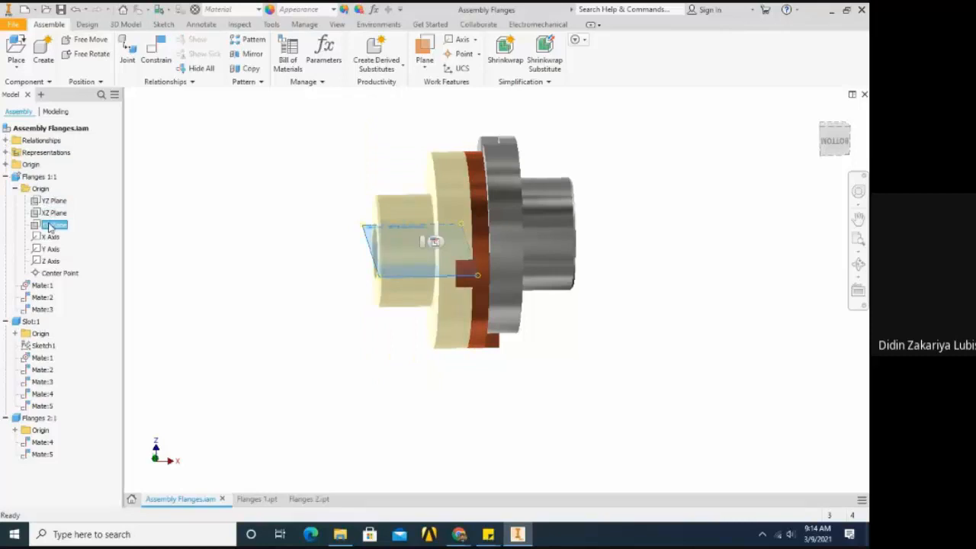
right_click(51, 226)
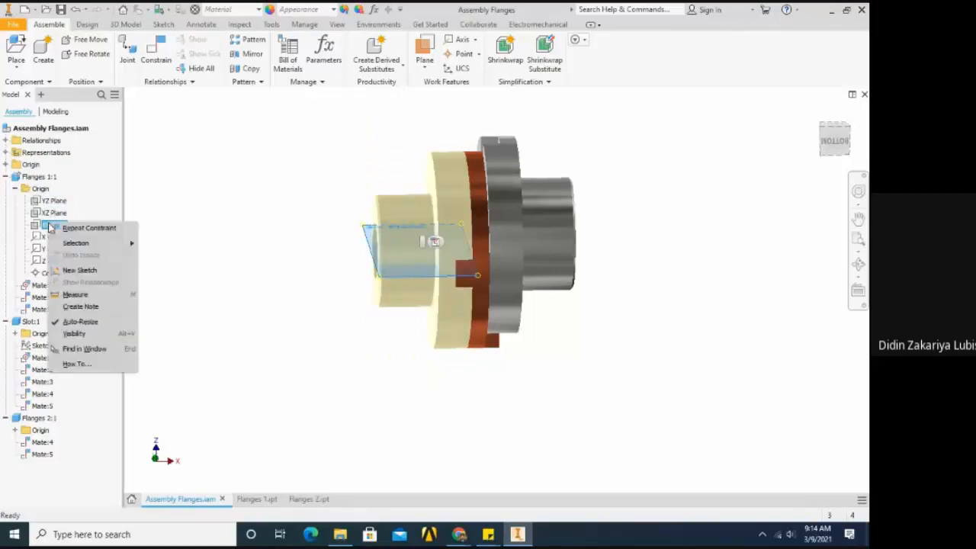
left_click(74, 334)
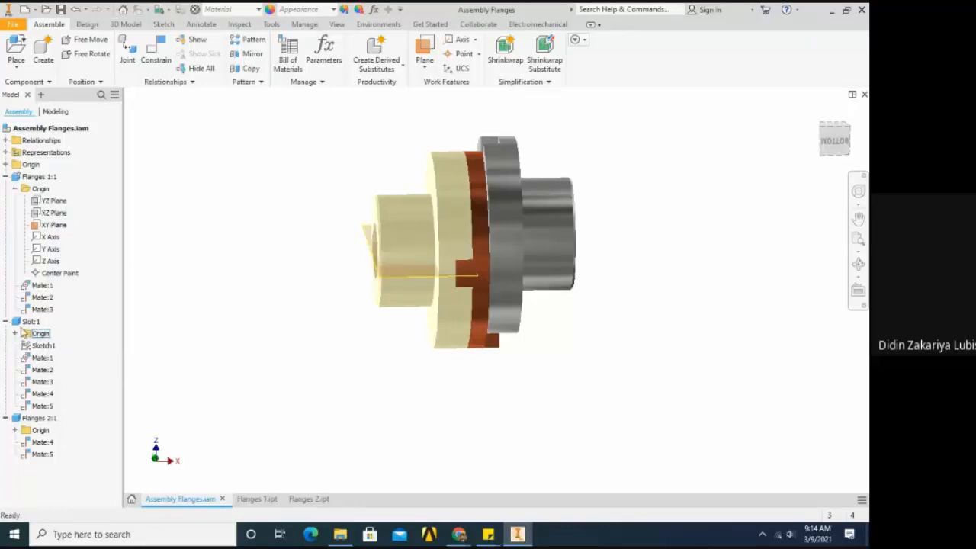
Make the XZ Plane of Flanges 2 visible and check its orientation against the Flanges 1 plane.
left_click(14, 431)
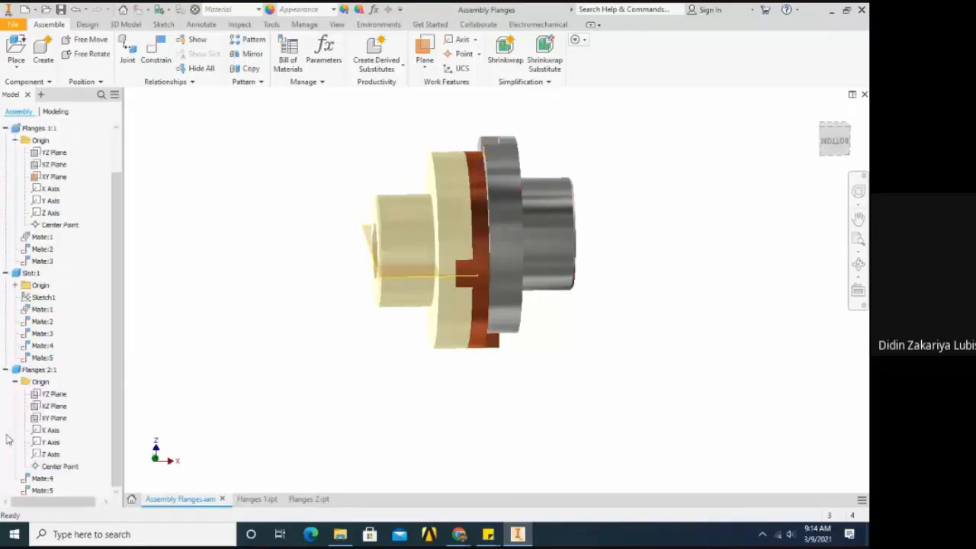
left_click(52, 406)
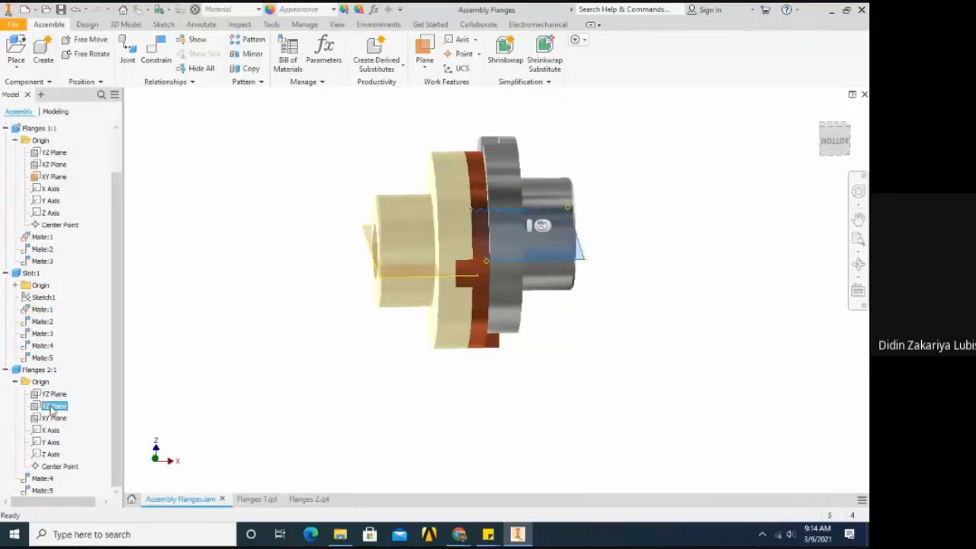
middle_click_drag(436, 369, 325, 381, "shift")
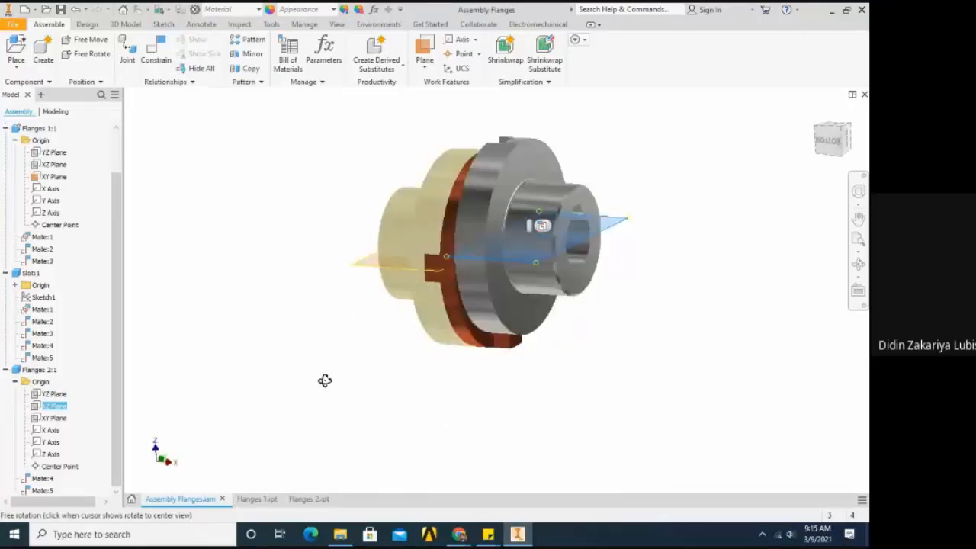
right_click(44, 410)
left_click(70, 485)
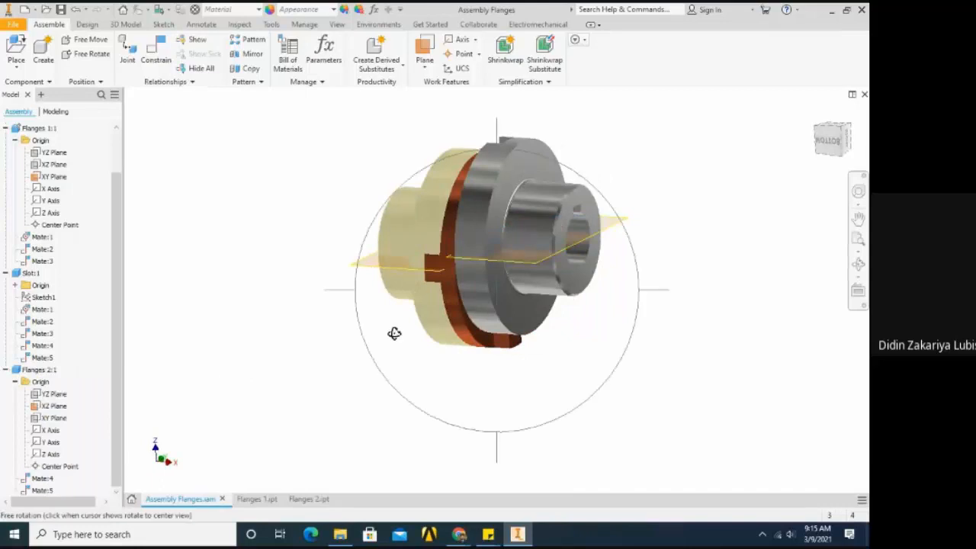
middle_click_drag(395, 334, 466, 334, "shift")
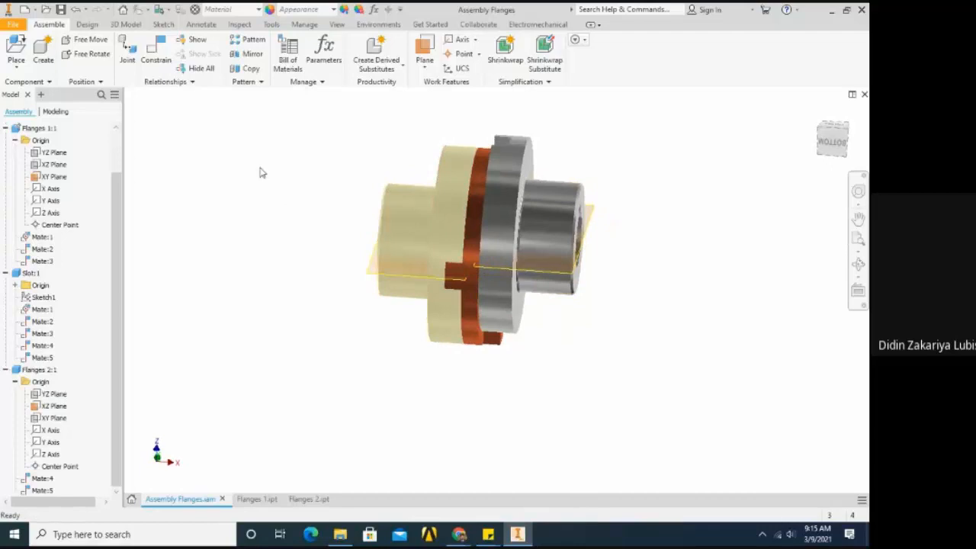
Try to mate the XY Plane of Flanges 1 to the XZ Plane of Flanges 2 with a 10 mm offset.
left_click(156, 53)
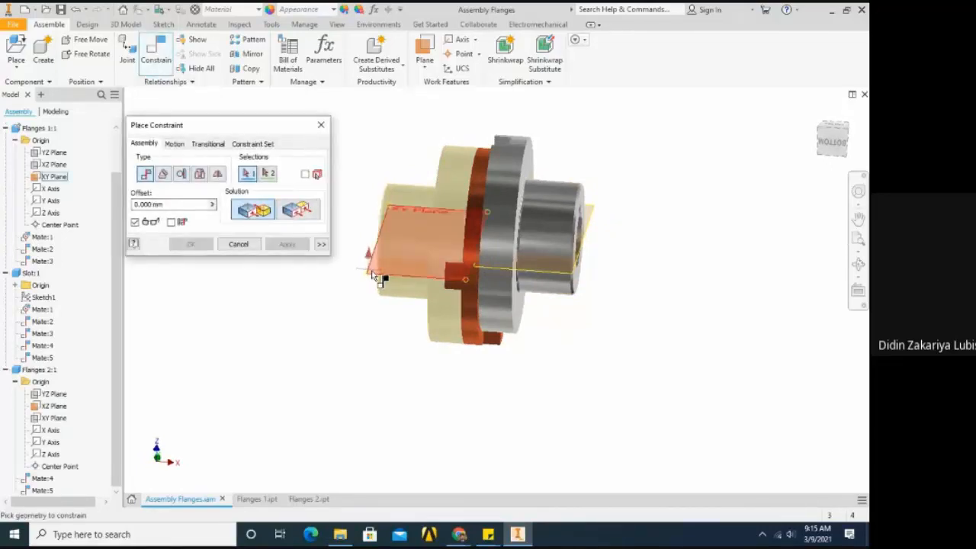
scroll(374, 276, "down", 3)
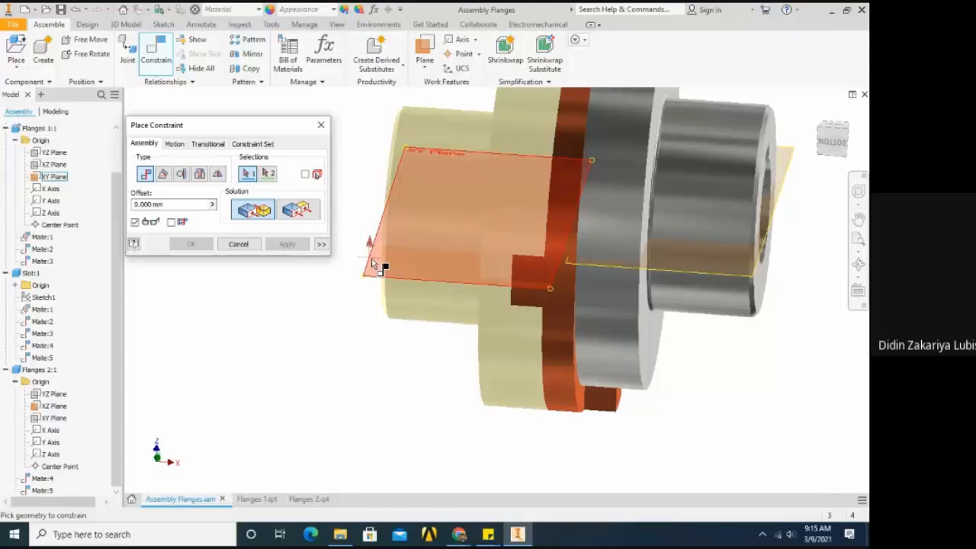
left_click(371, 263)
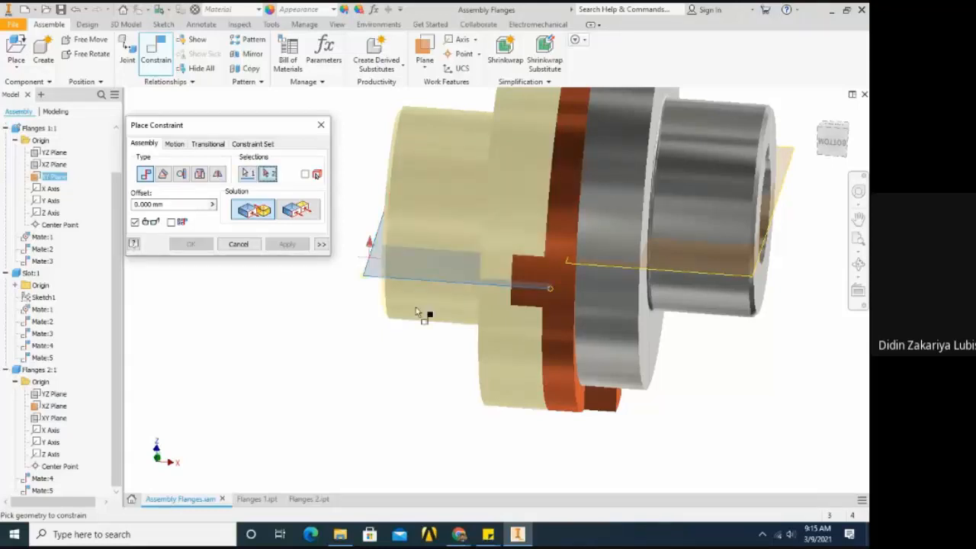
left_click(715, 276)
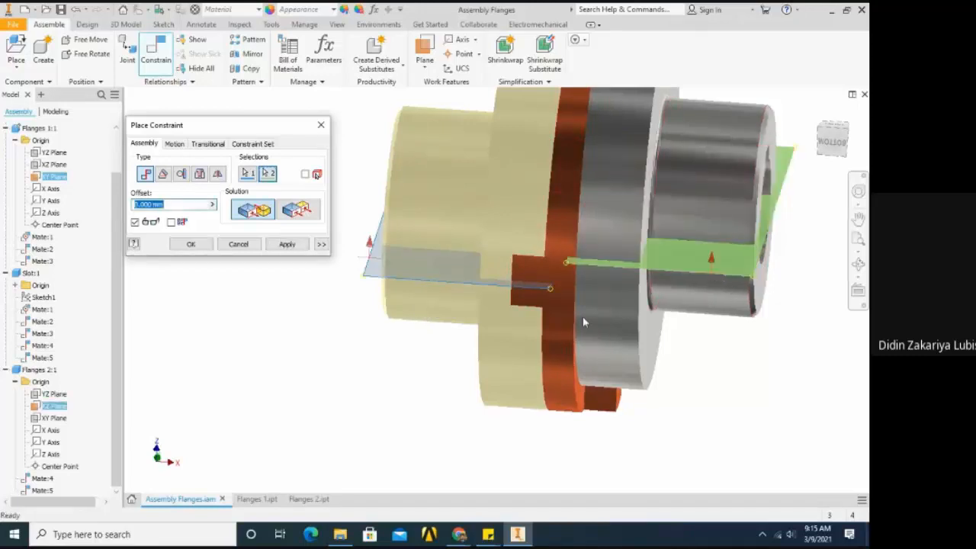
middle_click_drag(553, 353, 571, 298, "shift")
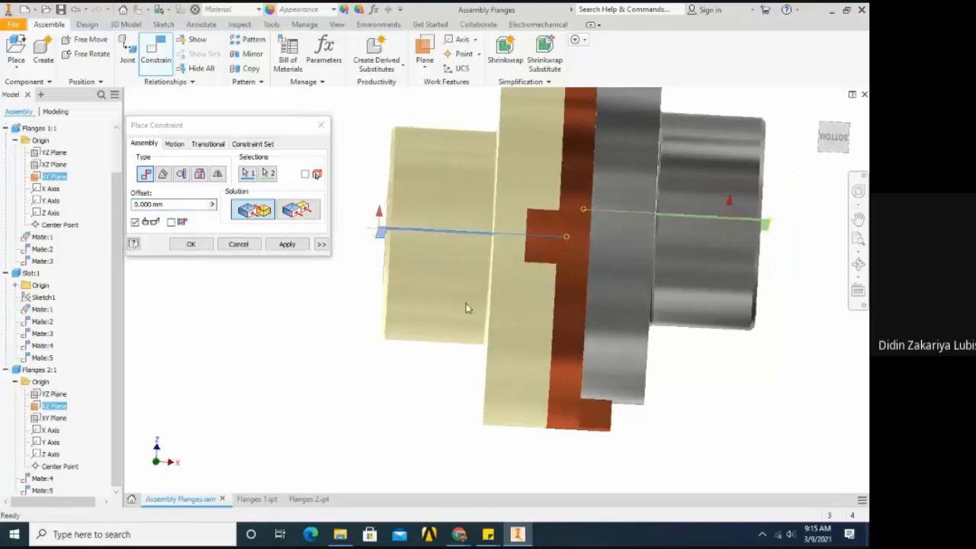
left_click(171, 222)
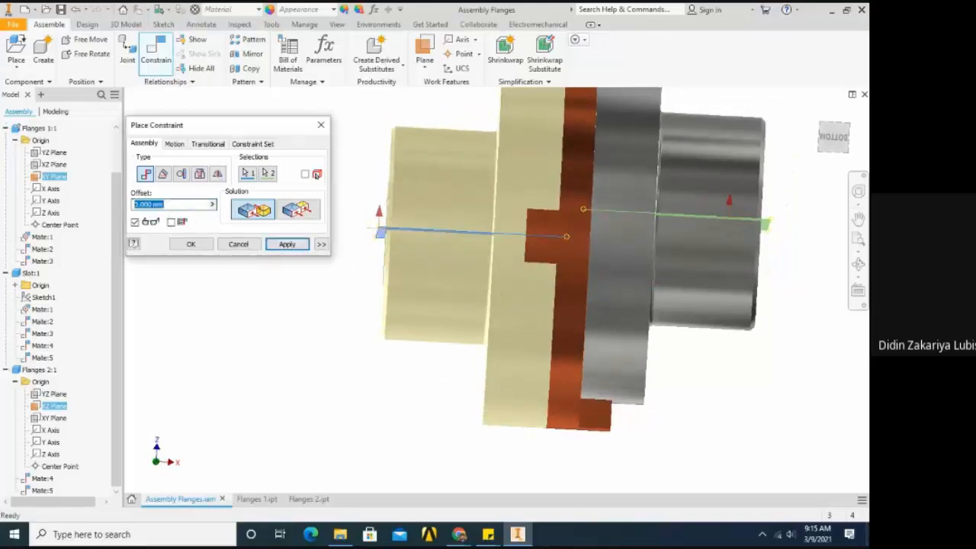
type("10")
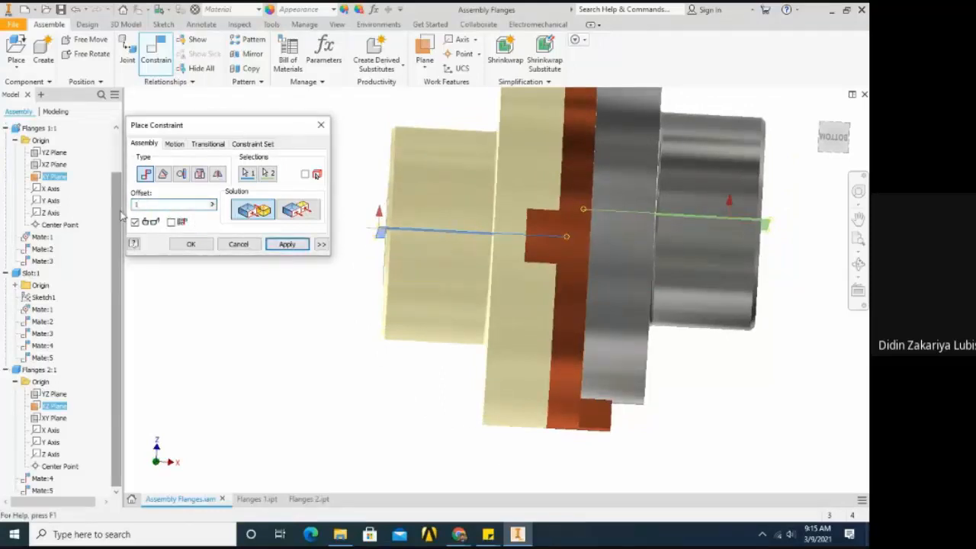
left_click(287, 244)
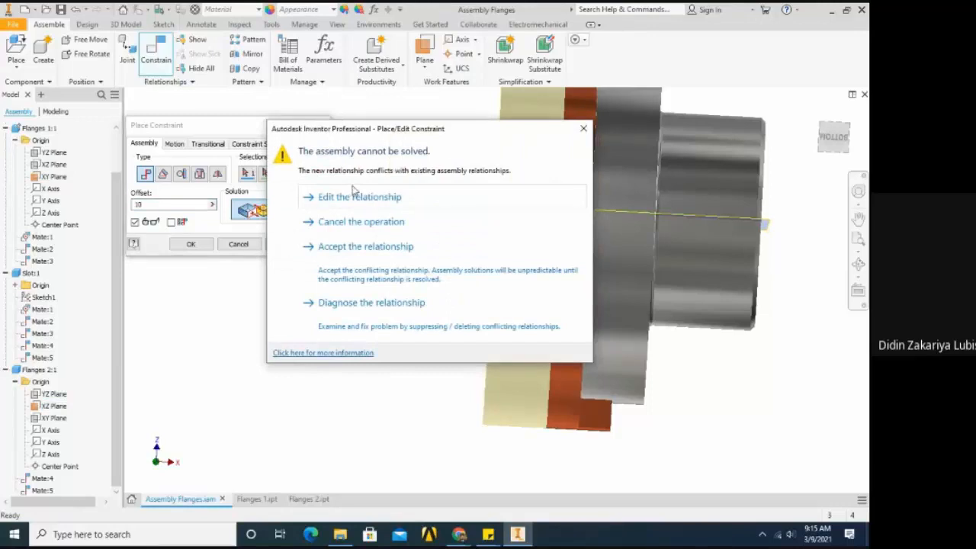
left_click_drag(375, 129, 475, 322)
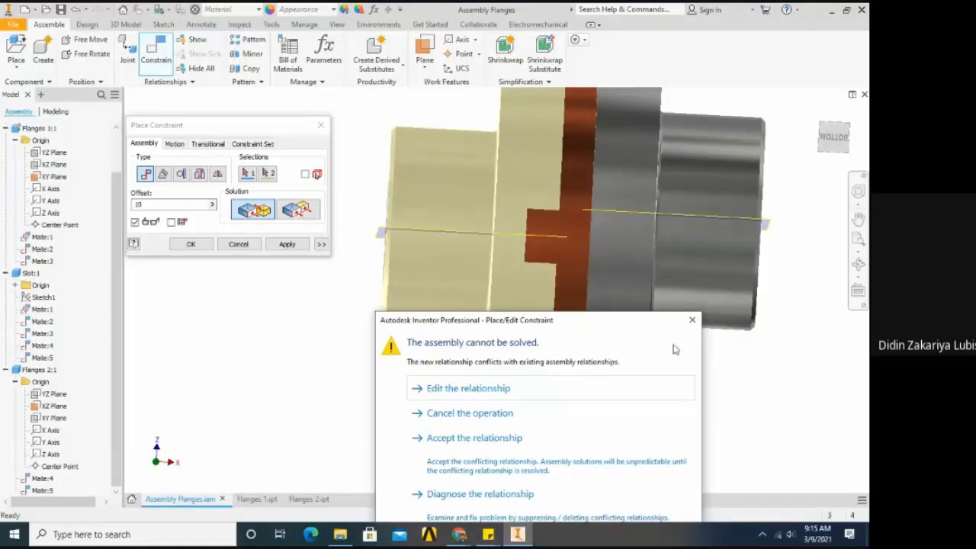
left_click(691, 320)
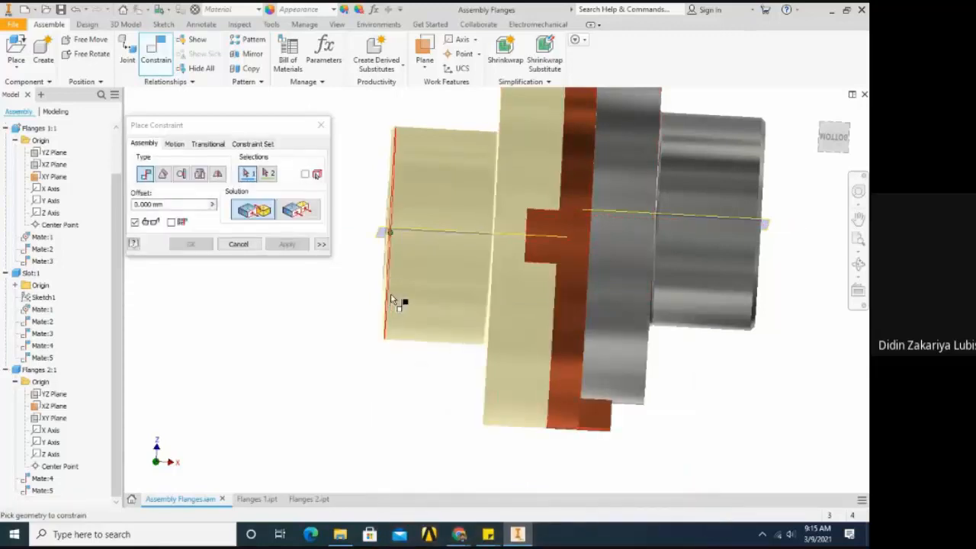
middle_click_drag(391, 300, 384, 331, "shift")
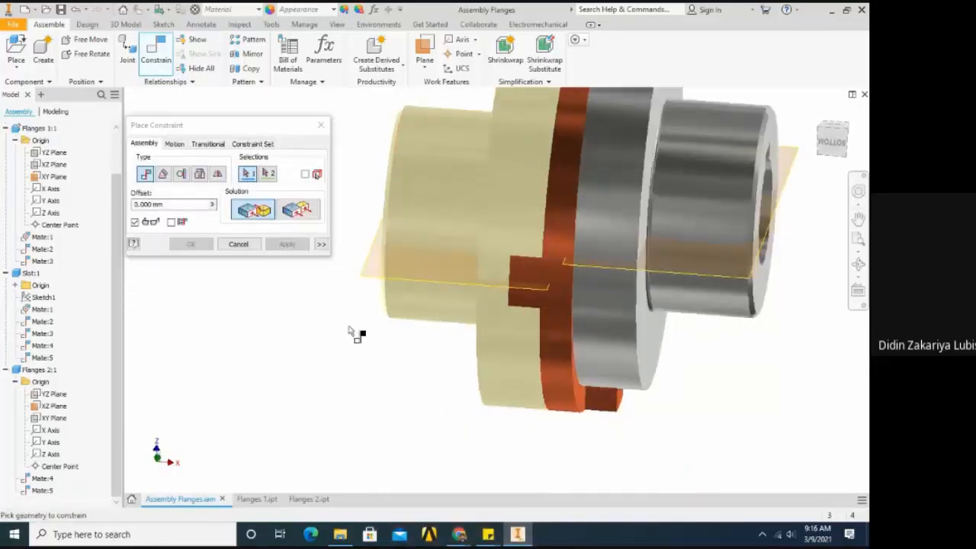
left_click(369, 273)
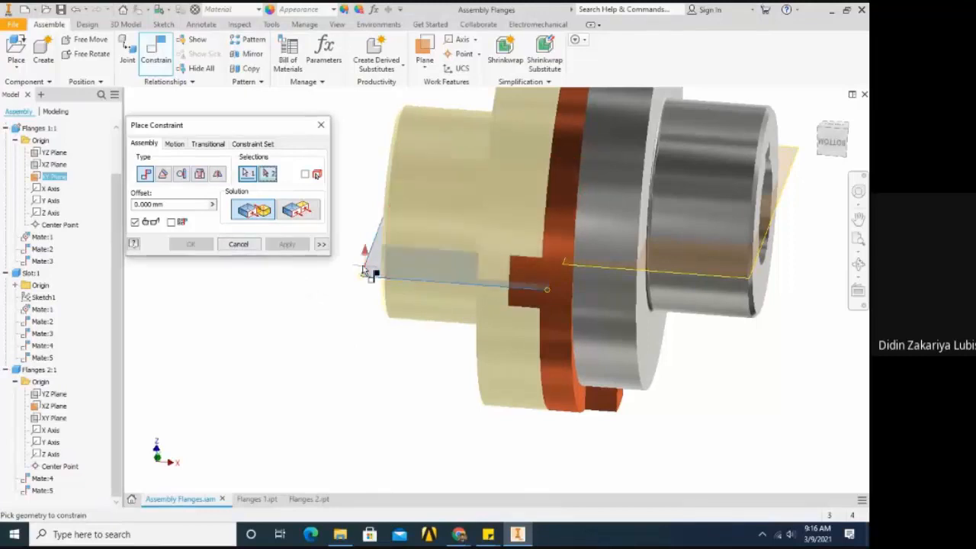
left_click(737, 281)
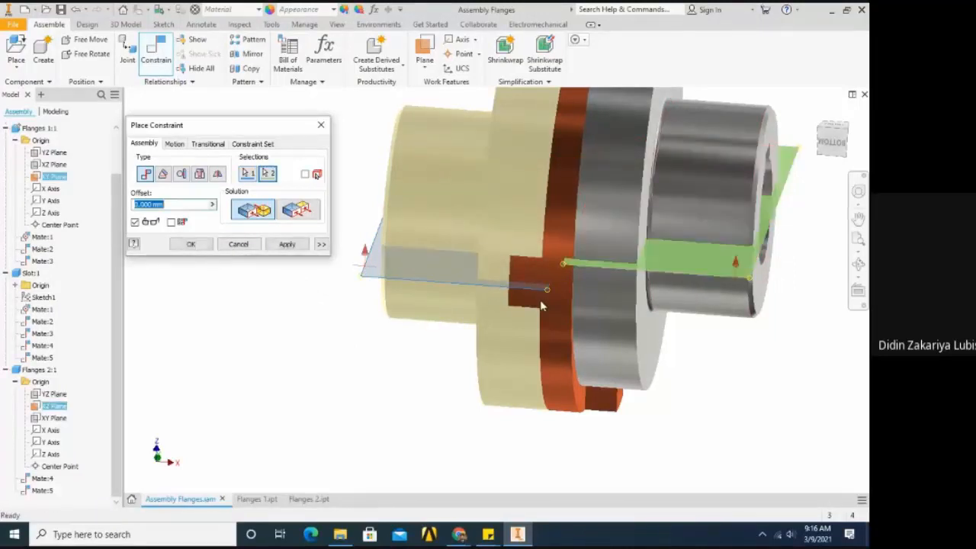
key("F4")
left_click_drag(539, 342, 544, 323)
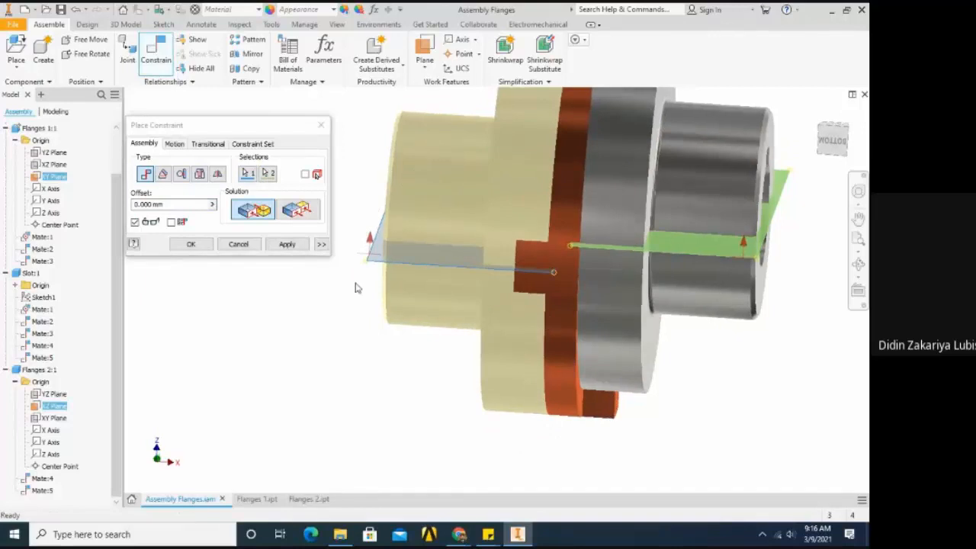
left_click(299, 210)
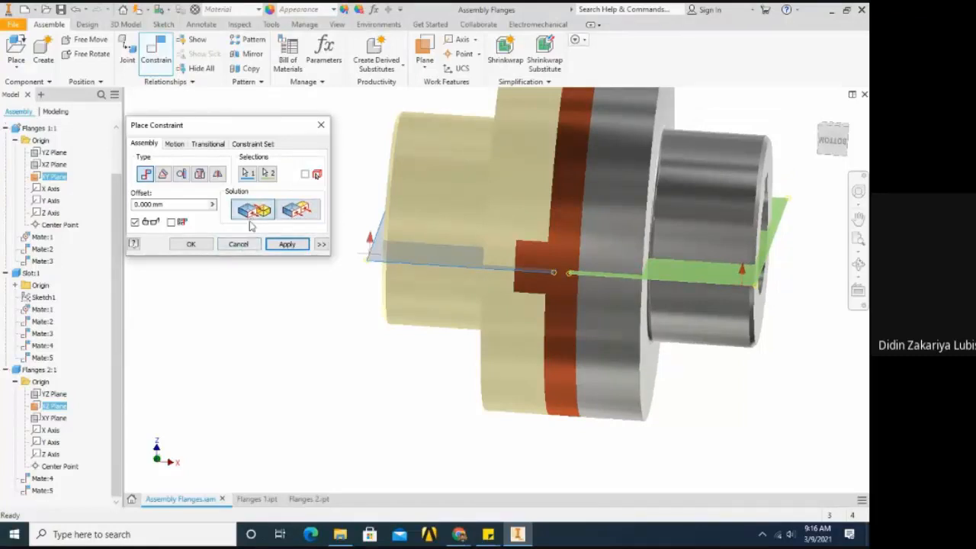
left_click(239, 245)
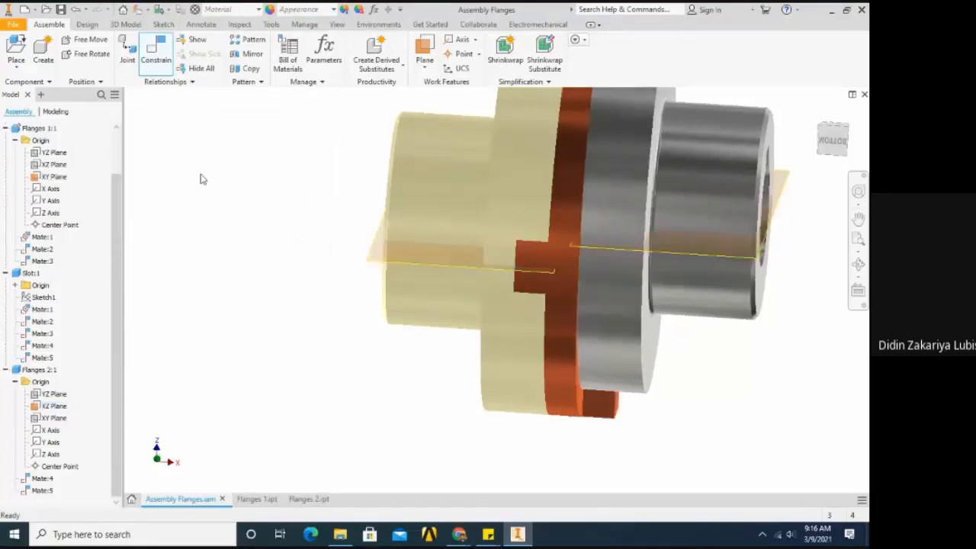
Start a new constraint between the XY Plane of Flanges 1 and the XZ Plane of Flanges 2.
left_click(158, 68)
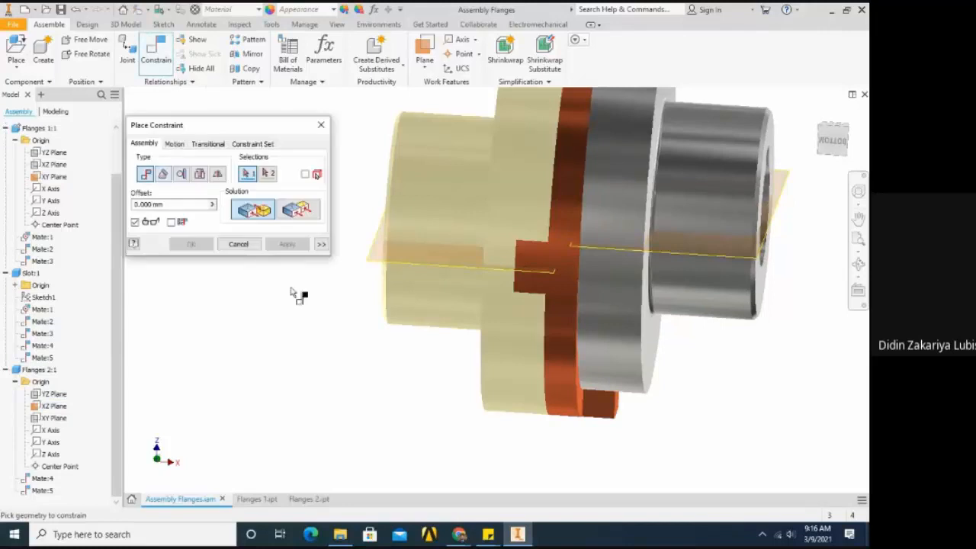
left_click(376, 260)
middle_click_drag(475, 331, 567, 259, "shift")
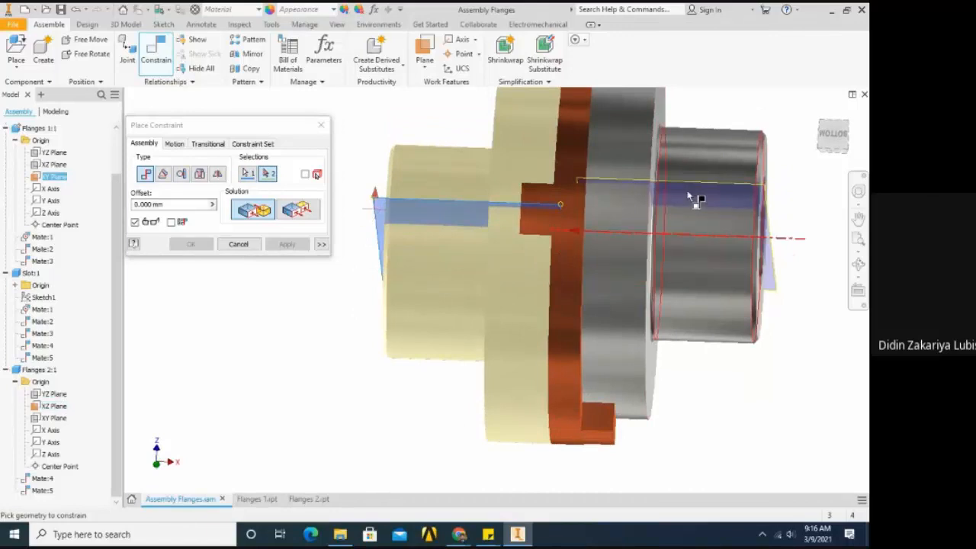
middle_click_drag(698, 197, 593, 290, "shift")
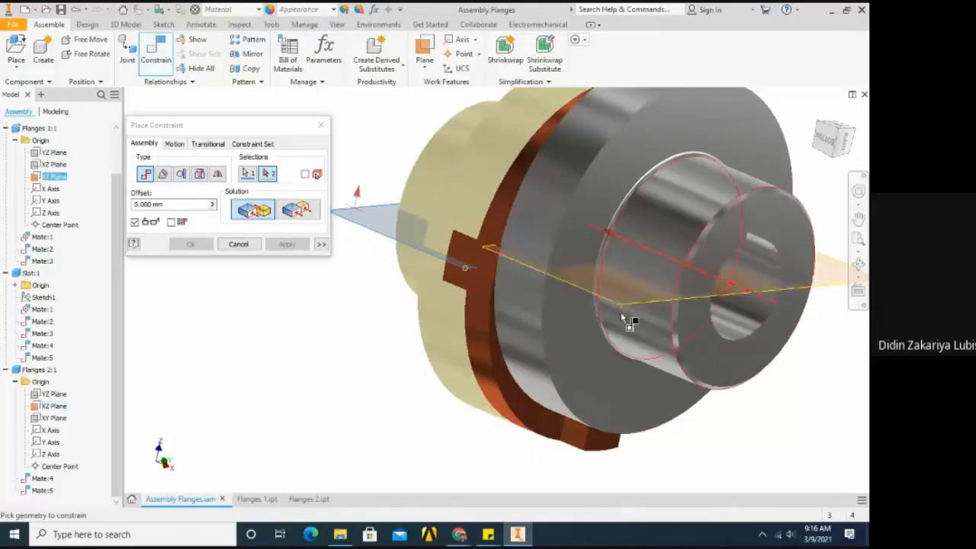
middle_click_drag(625, 312, 613, 196, "shift")
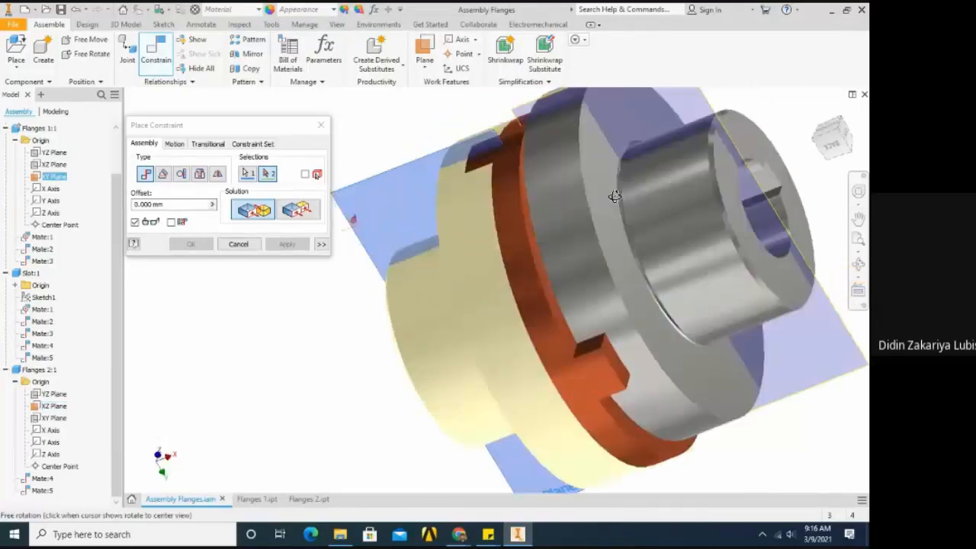
scroll(540, 102, "up", 4)
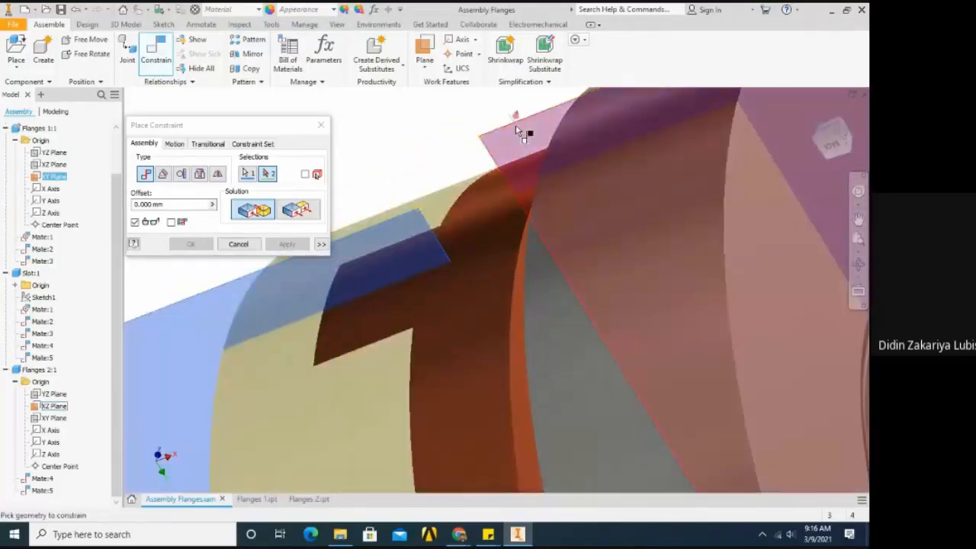
scroll(517, 132, "down", 2)
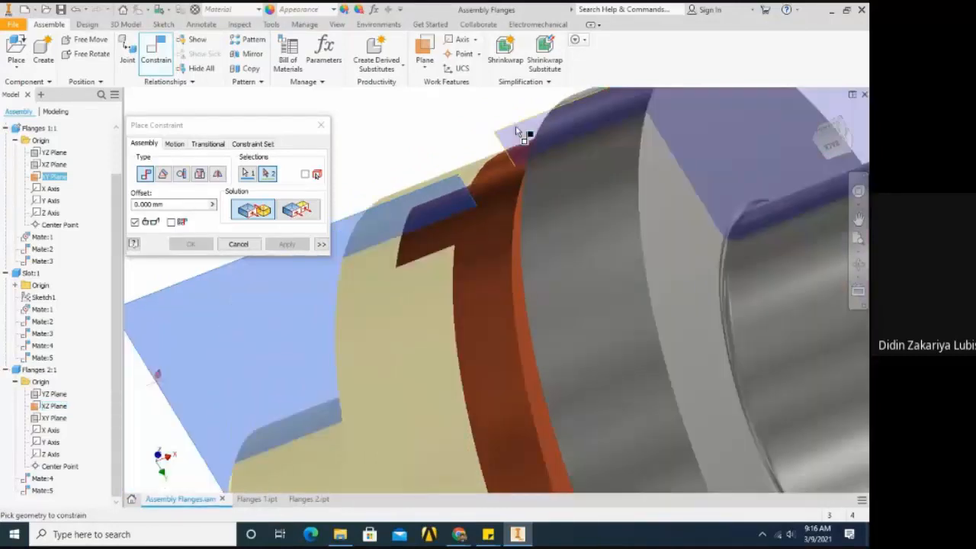
scroll(517, 131, "down", 2)
scroll(515, 141, "up", 2)
middle_click_drag(514, 165, 523, 272, "shift")
scroll(517, 226, "down", 3)
scroll(518, 227, "up", 3)
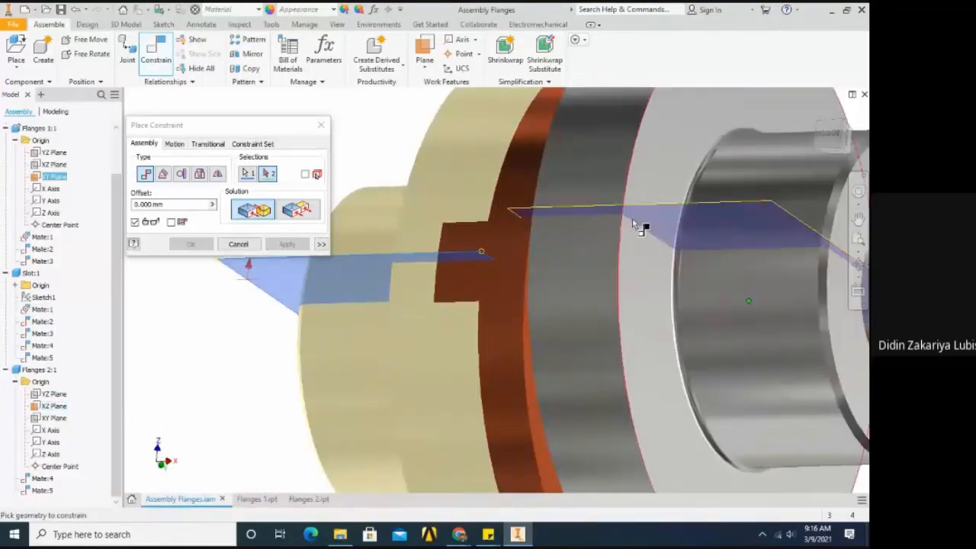
left_click(695, 203)
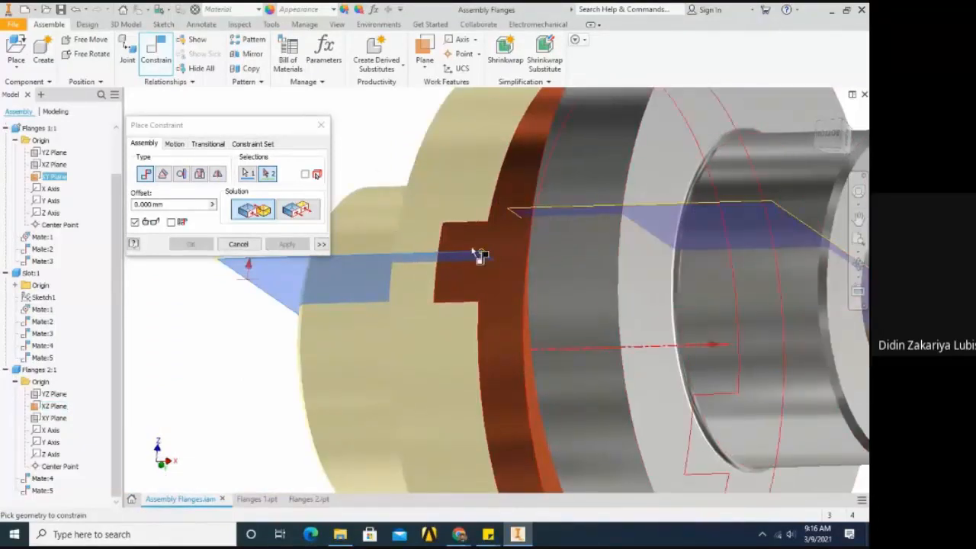
left_click(708, 206)
Switch the plane constraint's solution to Flush and set its offset to 10 mm.
scroll(610, 198, "down", 5)
middle_click_drag(608, 198, 611, 320, "shift")
scroll(643, 226, "up", 5)
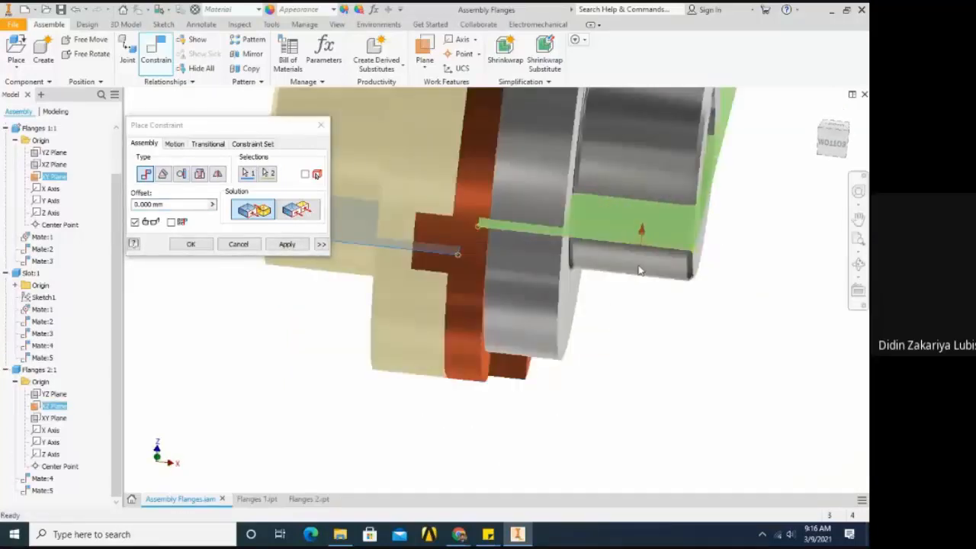
scroll(641, 270, "down", 4)
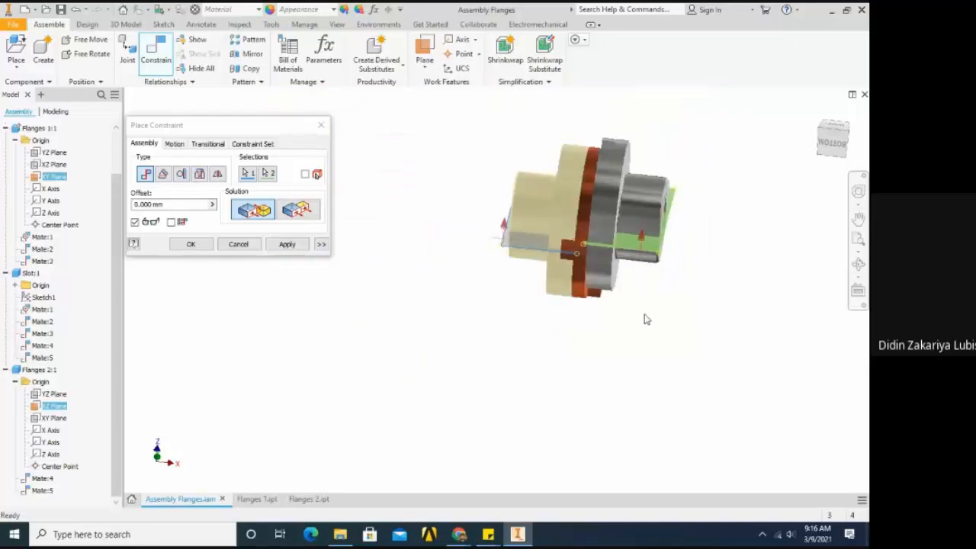
scroll(643, 245, "up", 5)
scroll(636, 224, "down", 2)
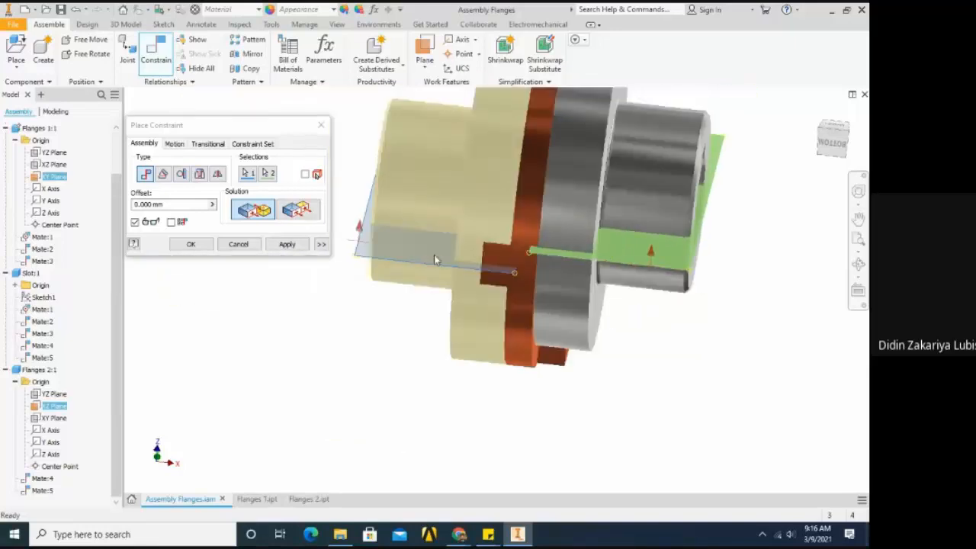
left_click(296, 210)
triple_click(164, 204)
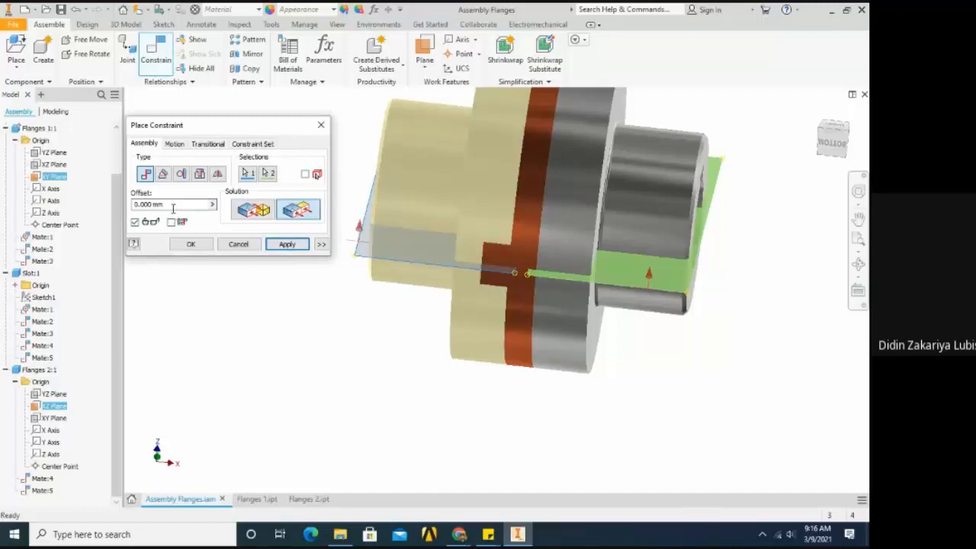
type("10")
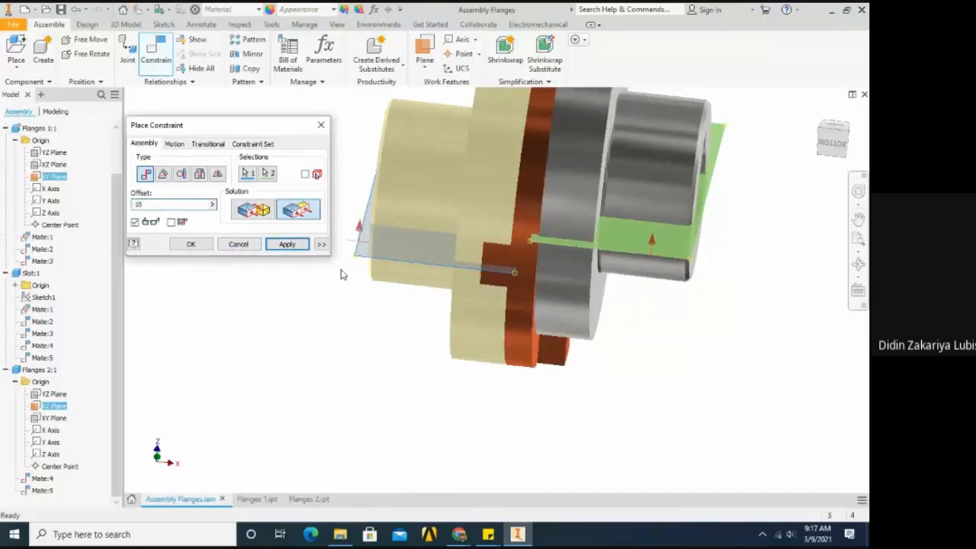
Reverse the flush constraint's offset to -10 mm and create the constraint between the two flange planes.
scroll(343, 274, "up", 3)
middle_click_drag(391, 309, 398, 225, "shift")
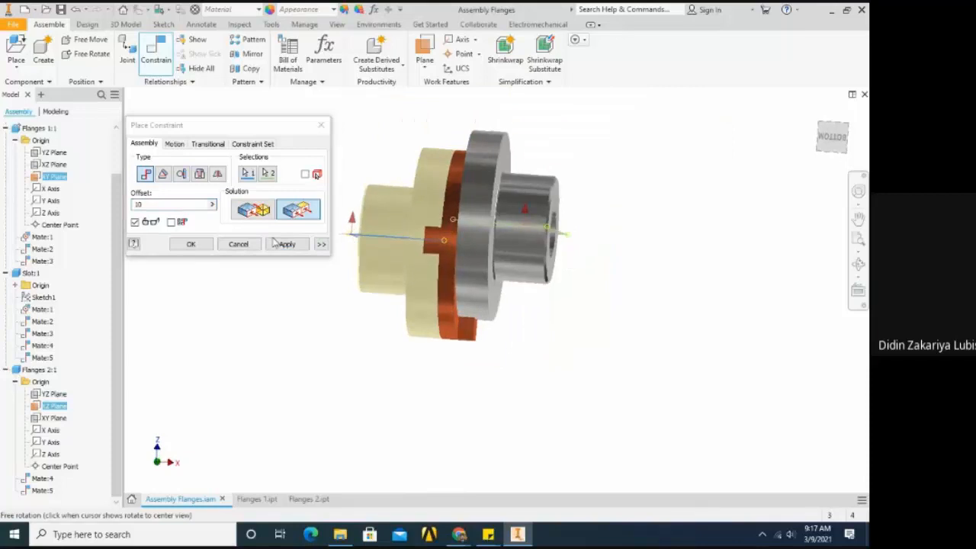
left_click(155, 204)
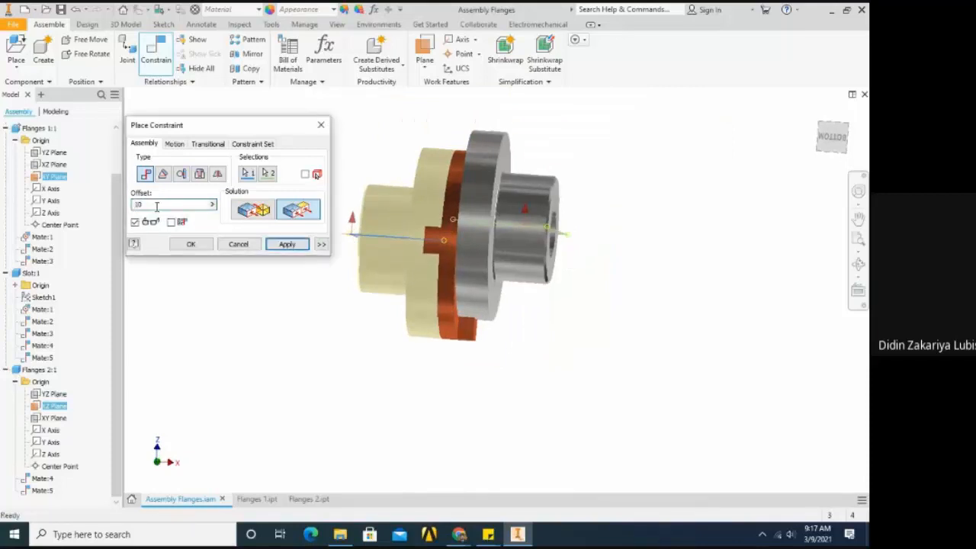
type("10")
key("F4")
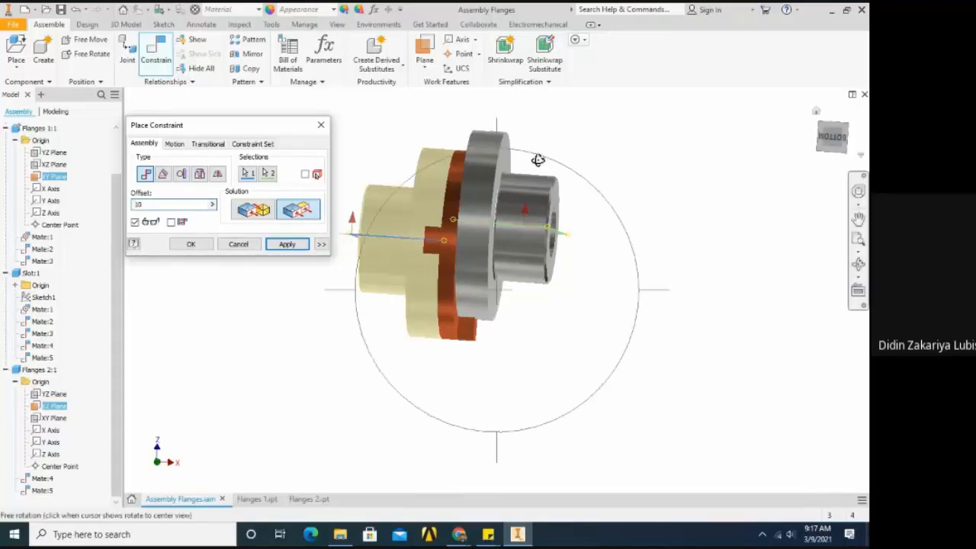
left_click_drag(551, 143, 572, 342)
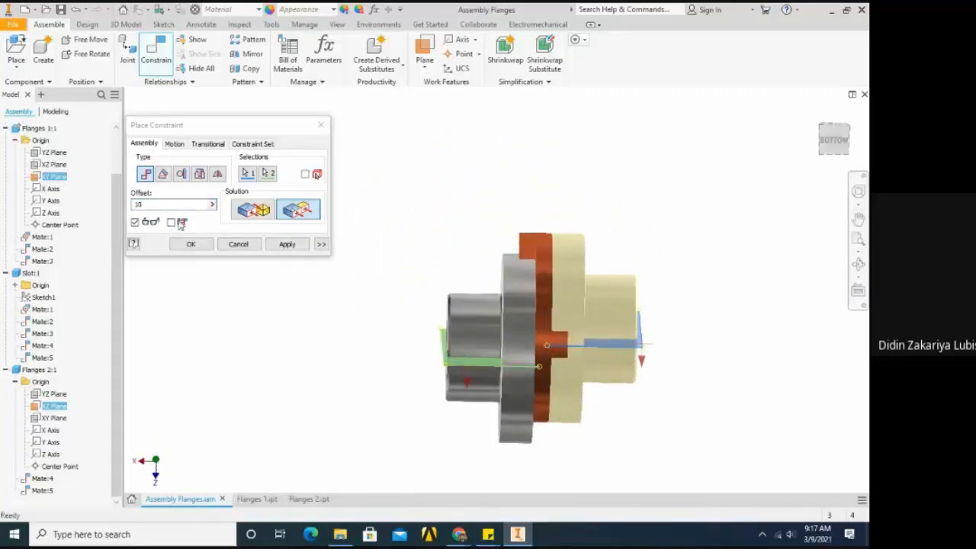
left_click(145, 204)
type("-")
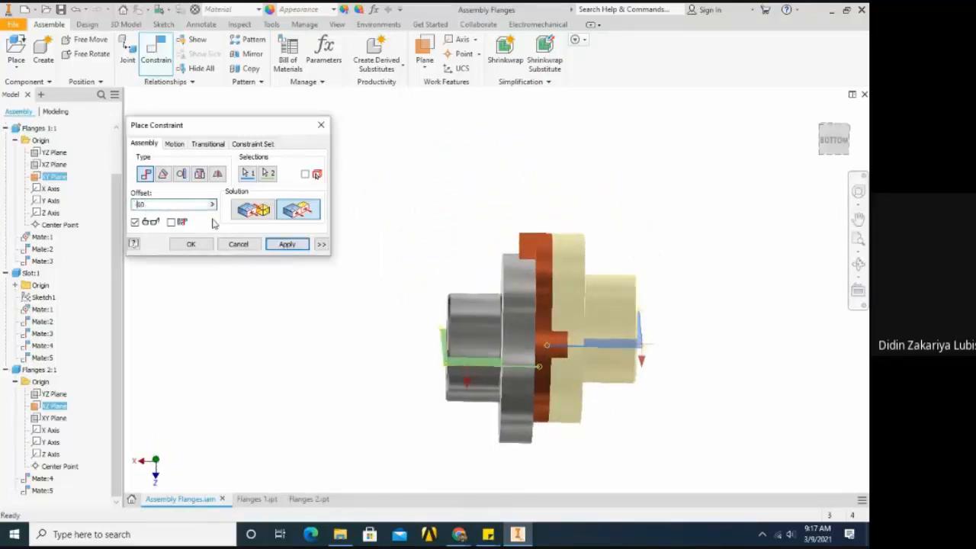
left_click(192, 245)
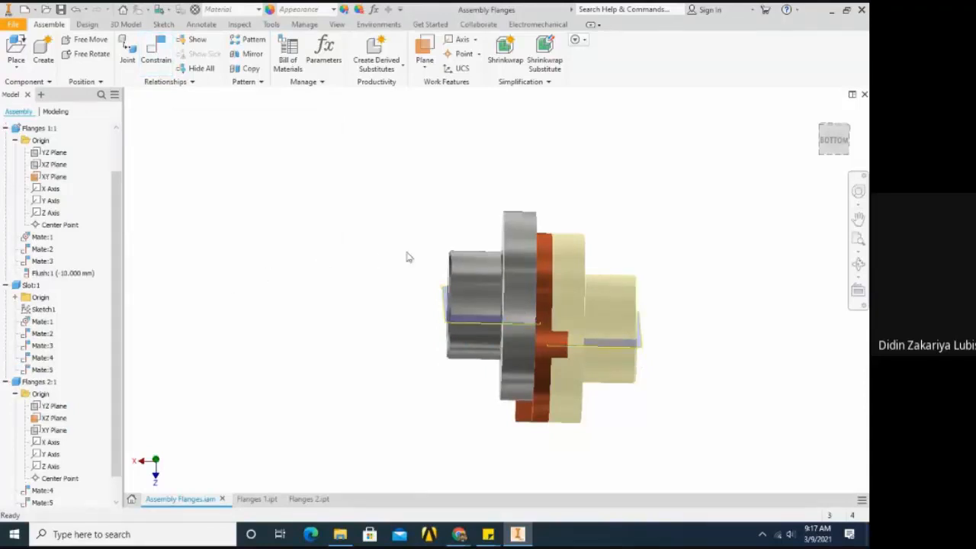
Orient the view square to the XY Plane of Flanges 1 and set it as the assembly's Top view.
middle_click_drag(604, 312, 239, 321, "shift")
middle_click_drag(442, 328, 435, 333, "shift")
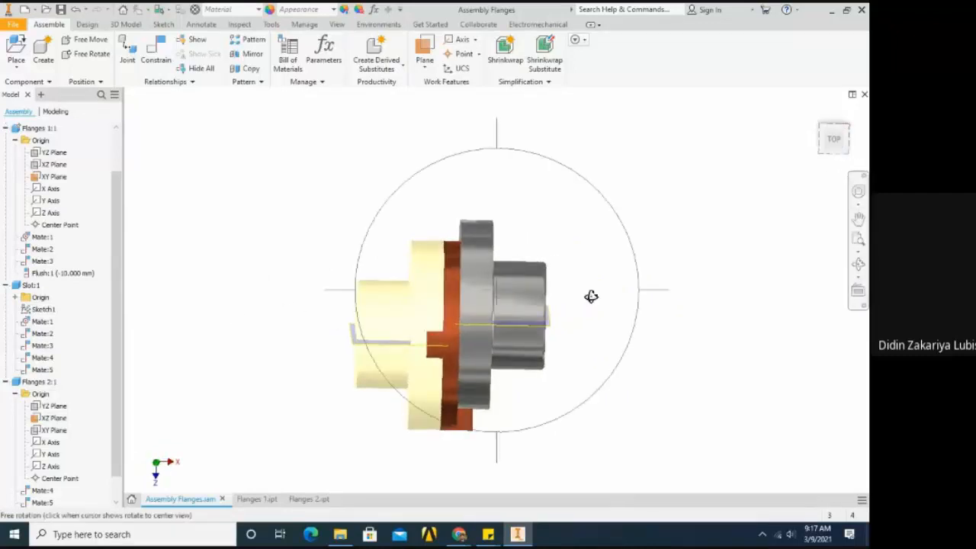
middle_click_drag(590, 294, 584, 315, "shift")
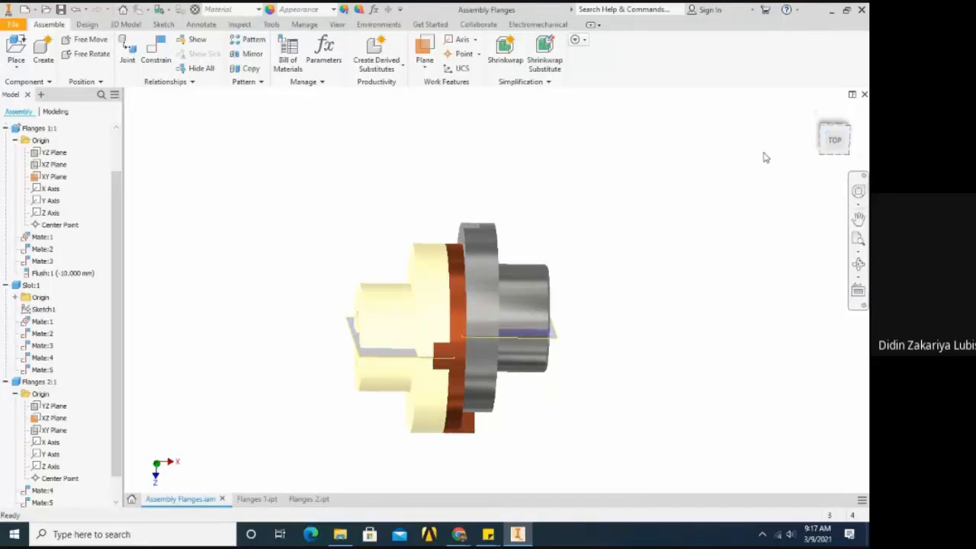
middle_click_drag(625, 215, 549, 305, "shift")
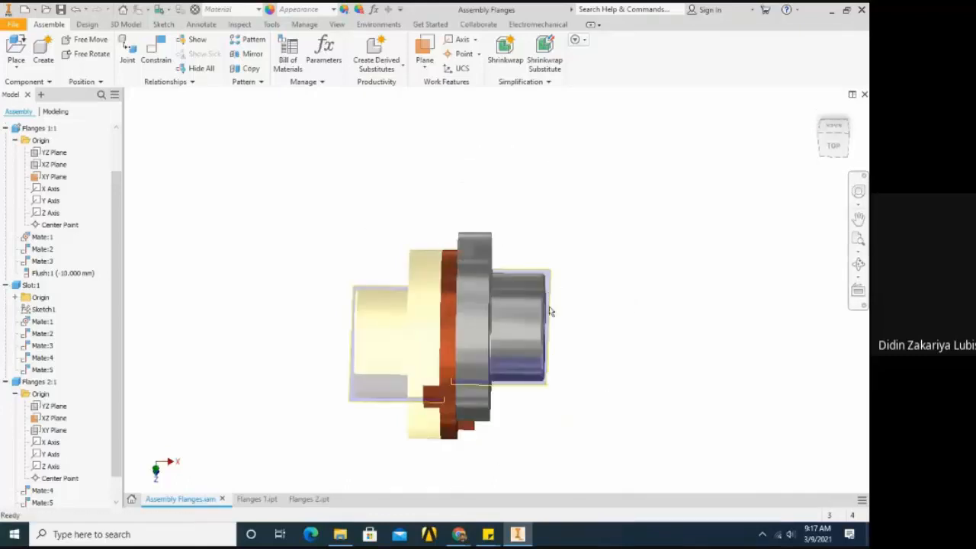
left_click(856, 291)
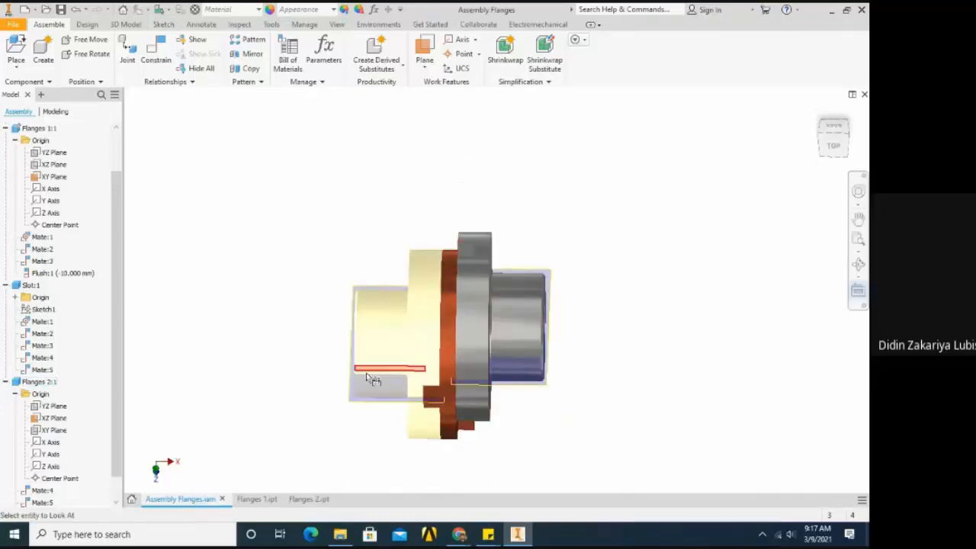
left_click(351, 402)
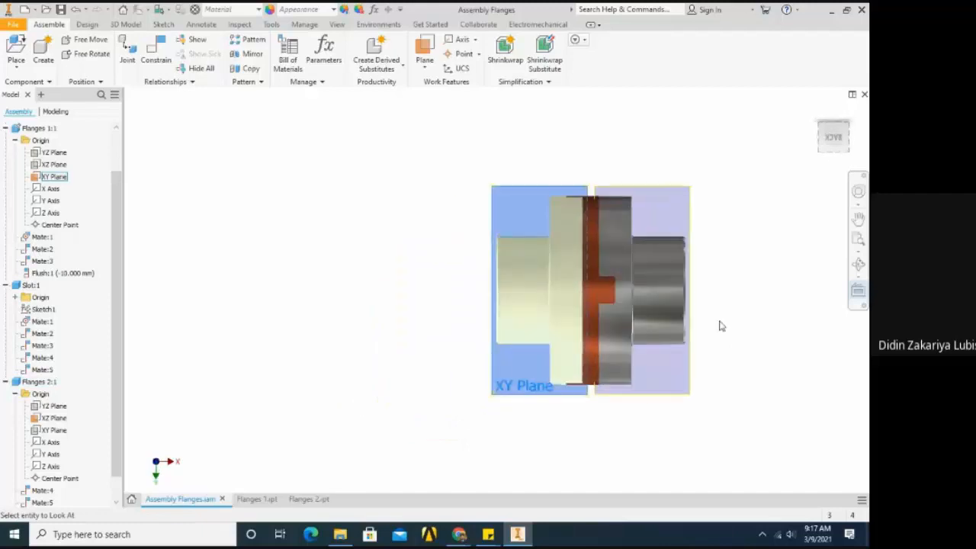
left_click(860, 157)
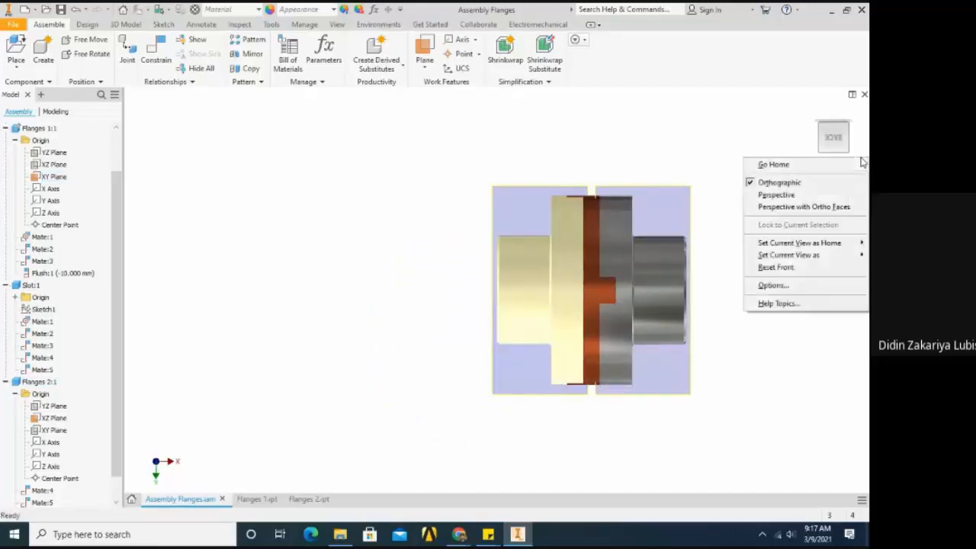
mouse_move(830, 262)
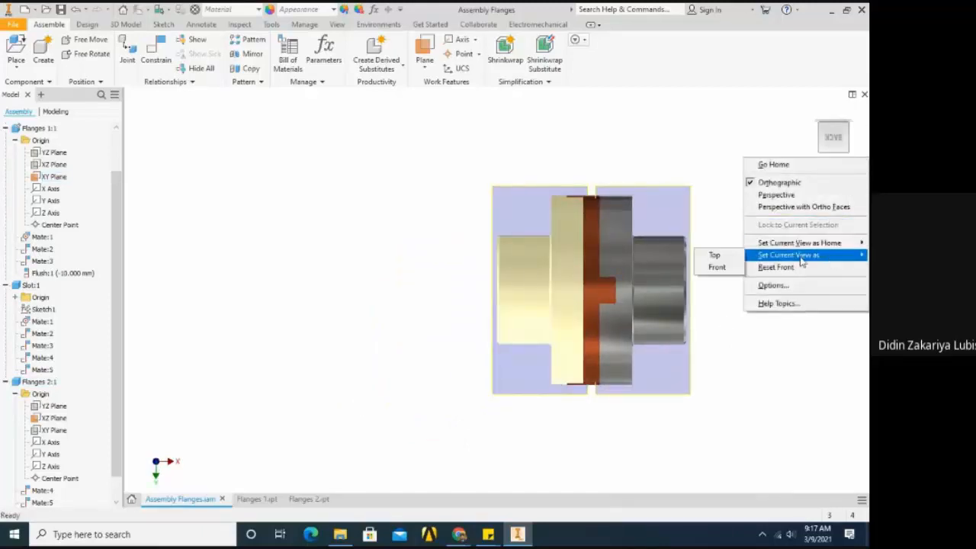
left_click(717, 255)
Examine the fit and offset between the two flanges and the slot disc from several sides.
key("F4")
left_click_drag(652, 314, 652, 170)
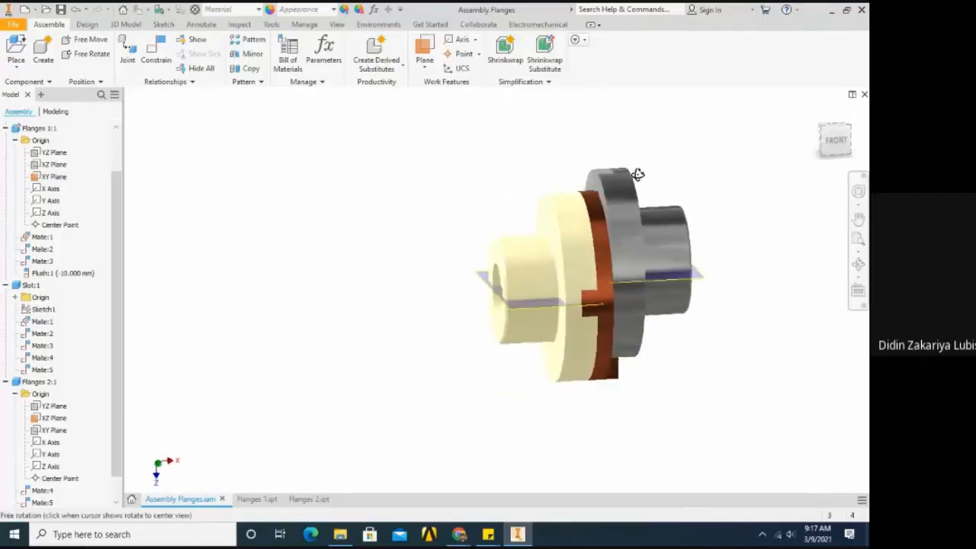
scroll(637, 175, "up", 3)
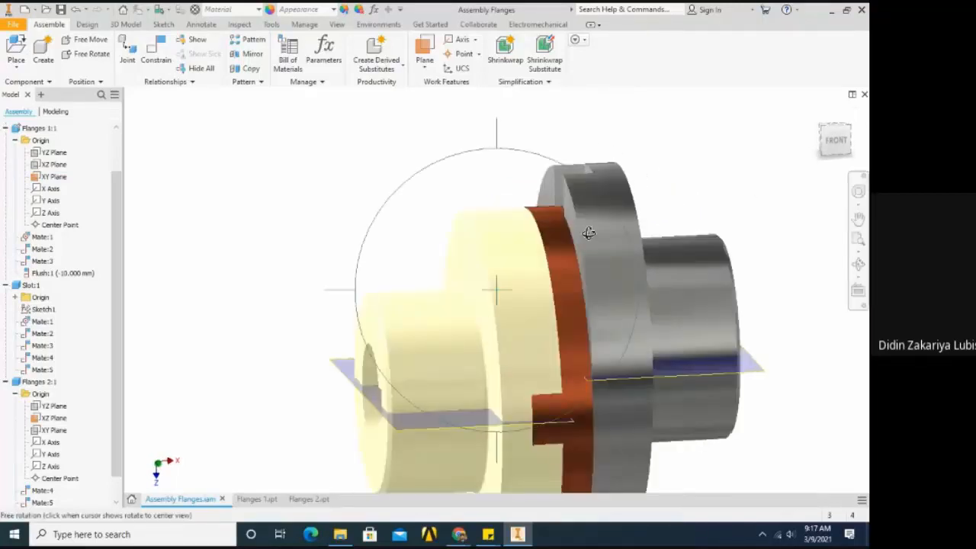
left_click_drag(552, 254, 548, 274)
left_click(834, 128)
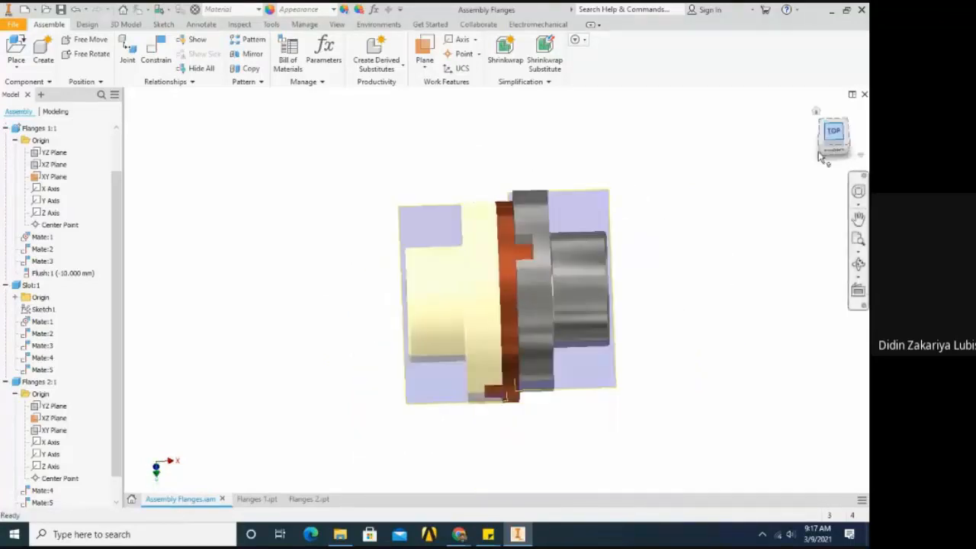
scroll(503, 276, "up", 3)
middle_click_drag(503, 257, 537, 210, "shift")
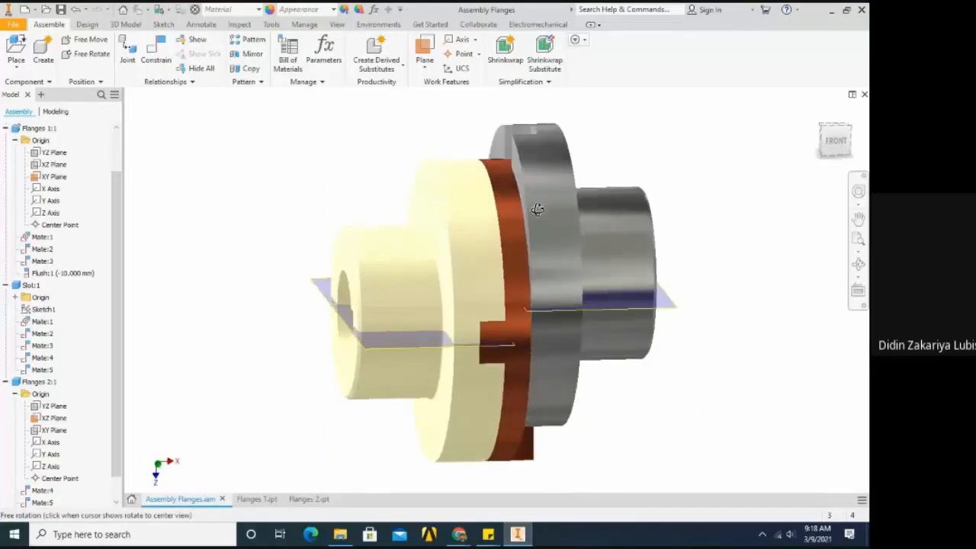
Switch to Chrome to check the Oldham coupling drawing in the Chapter 2 PDF, then return to the Inventor assembly.
left_click(459, 534)
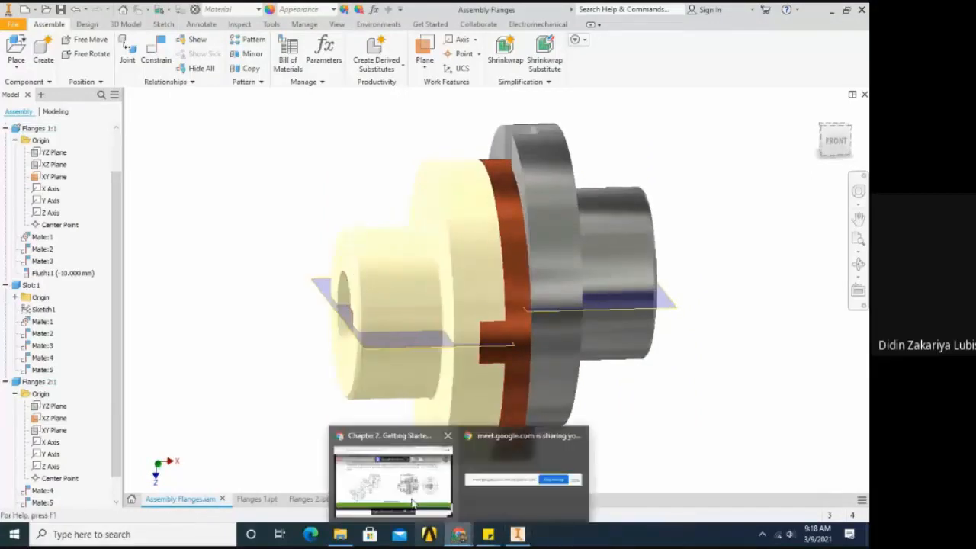
left_click(416, 478)
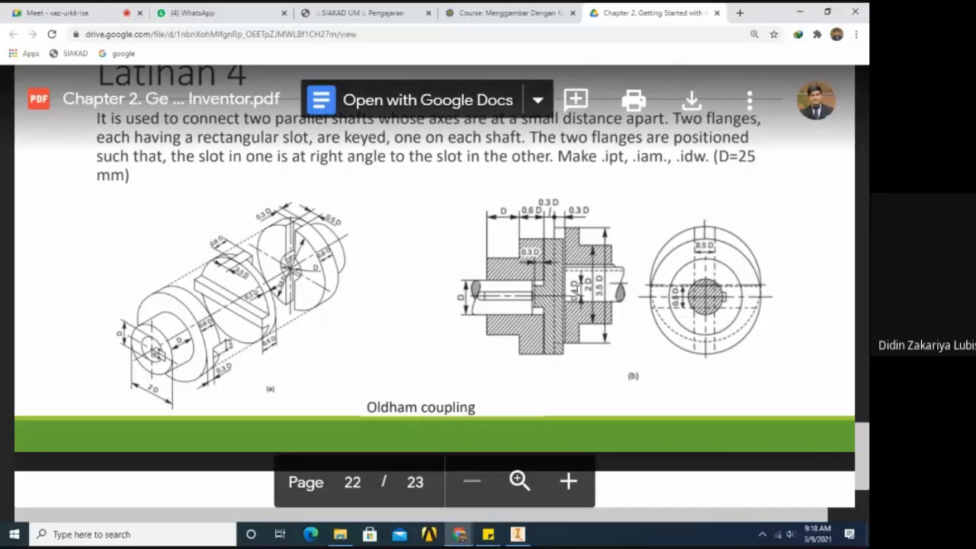
left_click(801, 12)
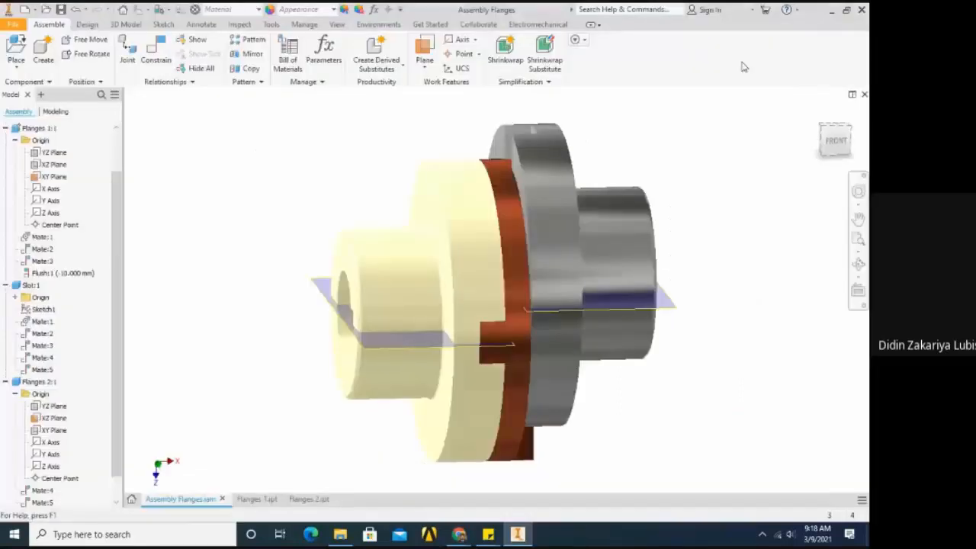
middle_click_drag(600, 306, 634, 361, "shift")
scroll(493, 349, "up", 3)
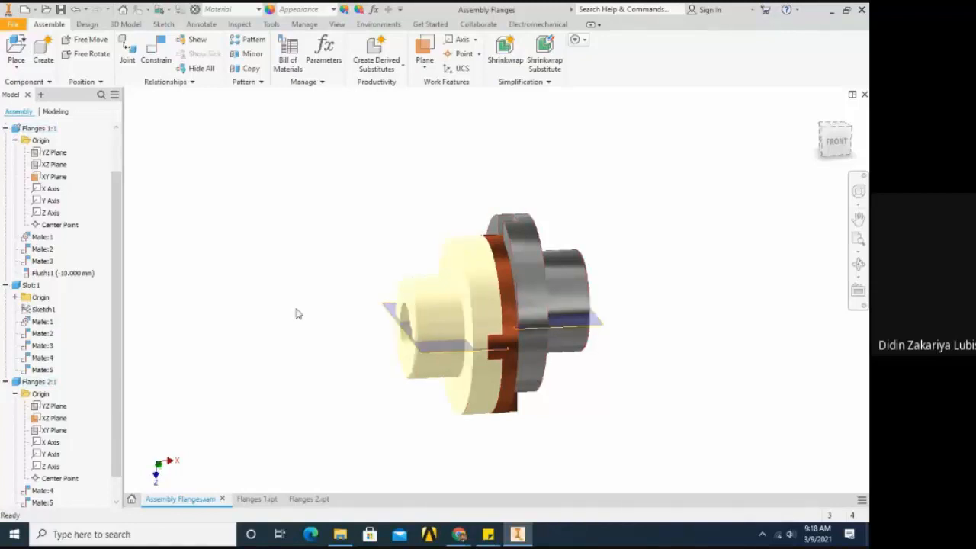
Hide the XY Plane of Flanges 1 and the XZ Plane of Flanges 2.
right_click(40, 182)
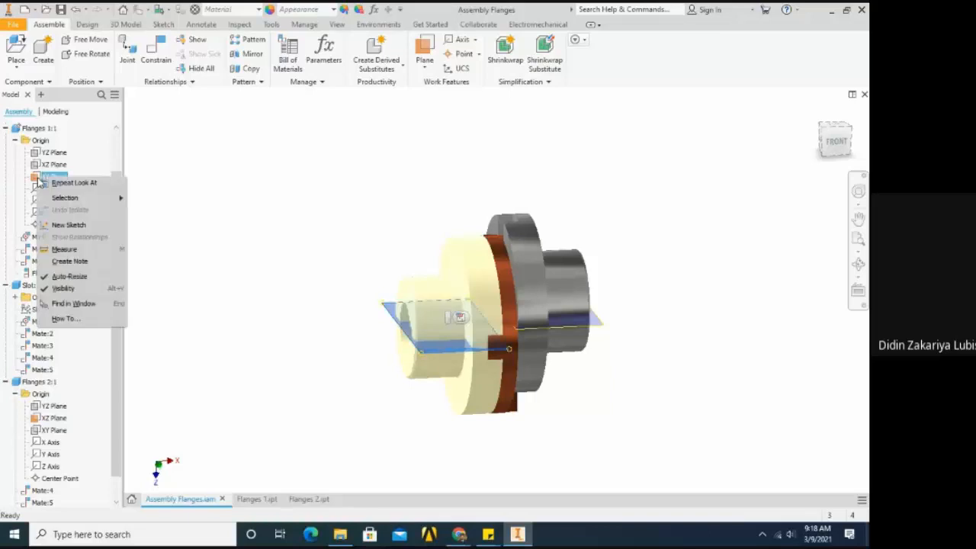
left_click(67, 289)
scroll(70, 308, "down", 1)
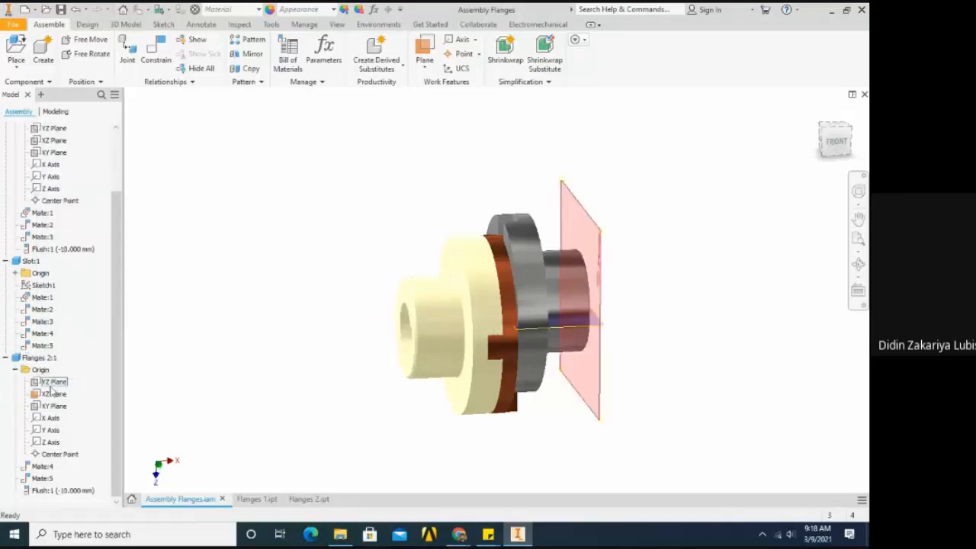
left_click(35, 401)
right_click(34, 398)
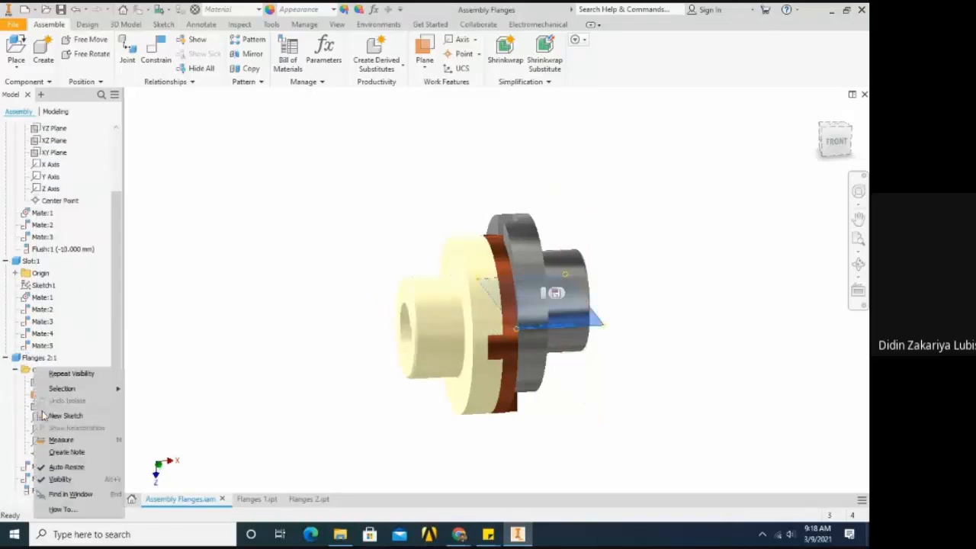
left_click(47, 470)
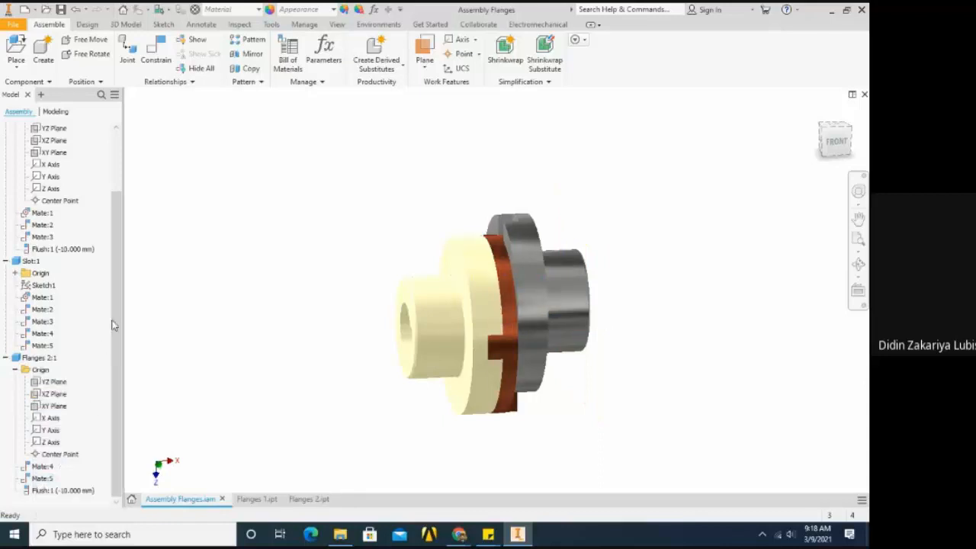
Delete the flush constraint between the two flanges and shift Flanges 2 freely along the slot.
double_click(38, 491)
left_click(33, 494)
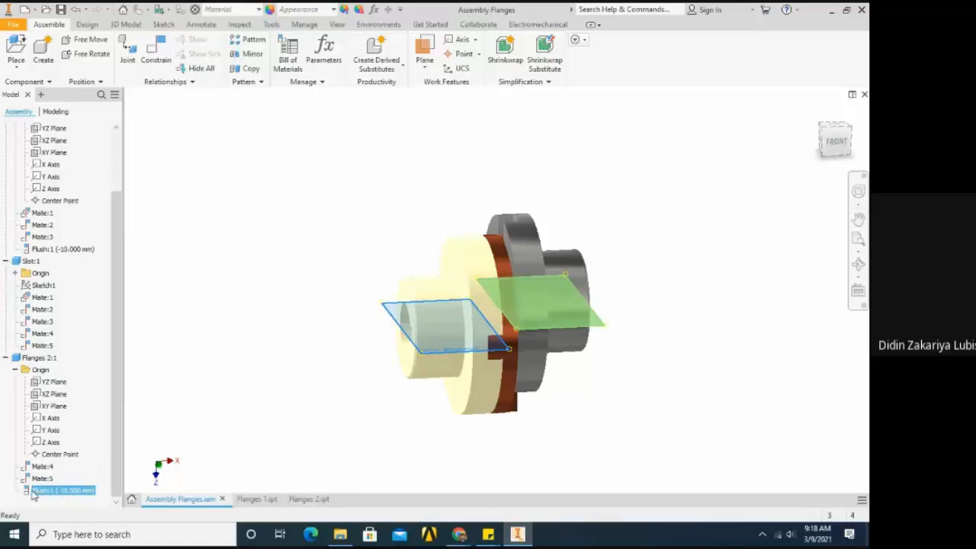
right_click(40, 497)
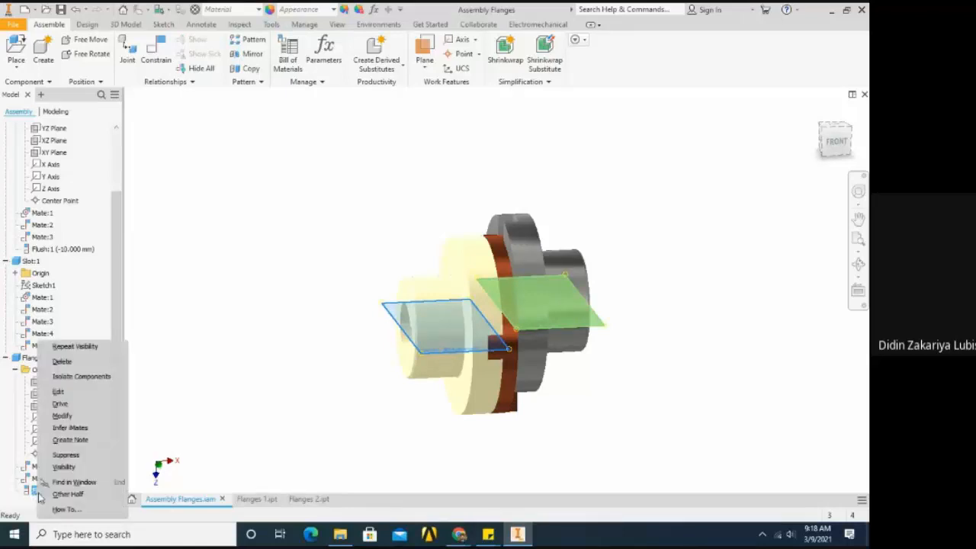
left_click(65, 362)
left_click_drag(528, 275, 553, 283)
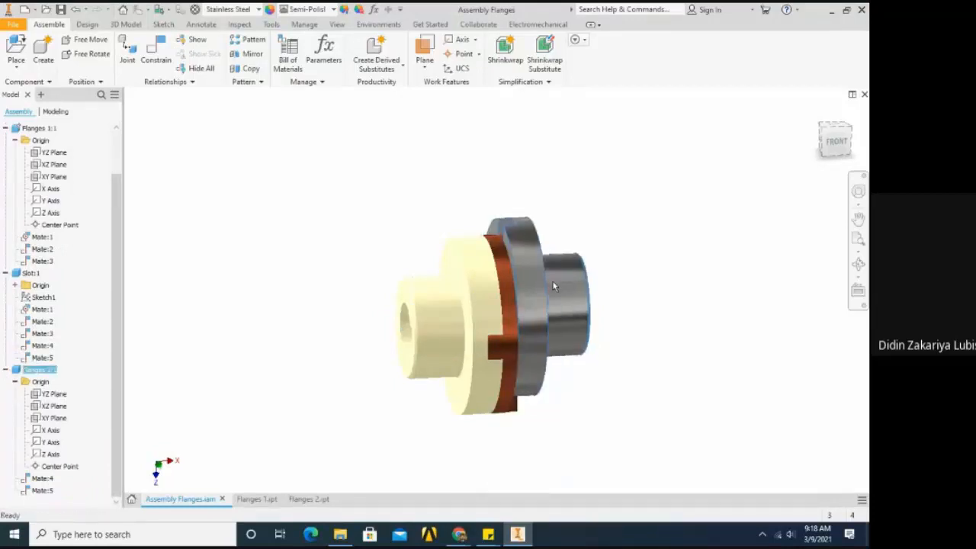
left_click(279, 252)
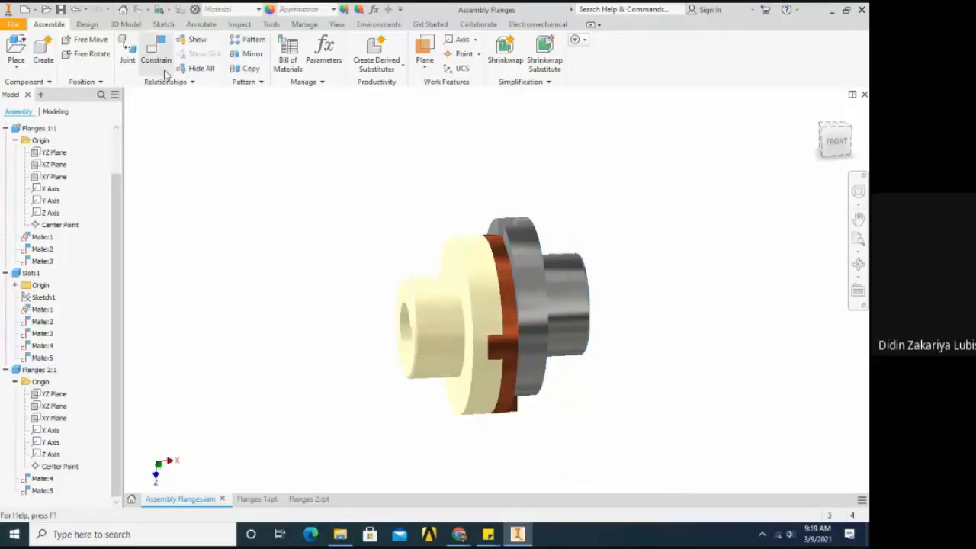
Constrain the XY Plane of Flanges 1 flush to the XZ Plane of Flanges 2 with a -10 mm offset.
left_click(159, 67)
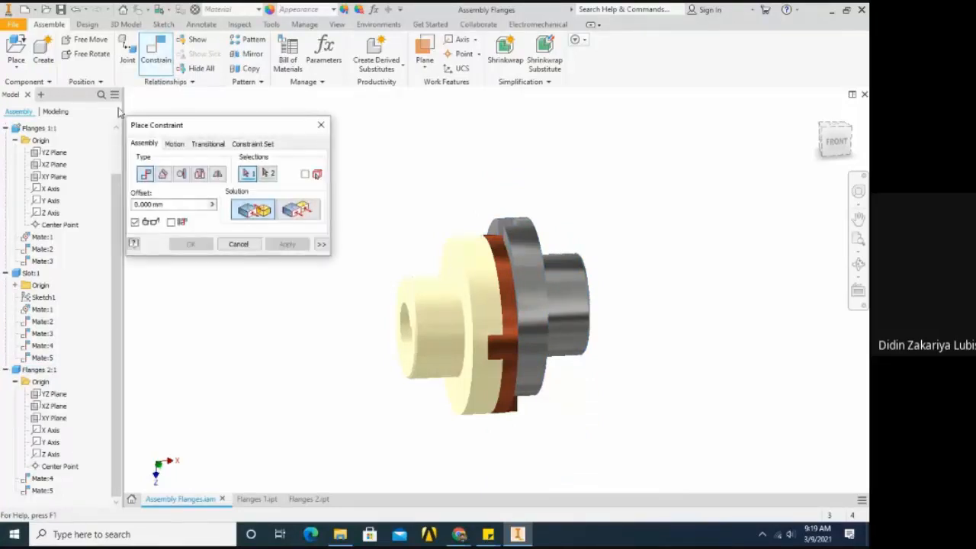
left_click(49, 177)
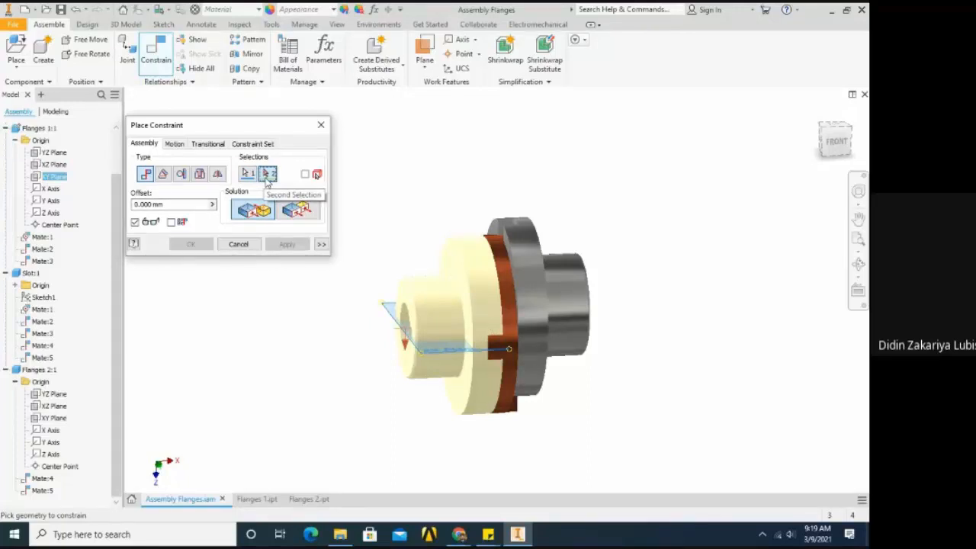
left_click(53, 407)
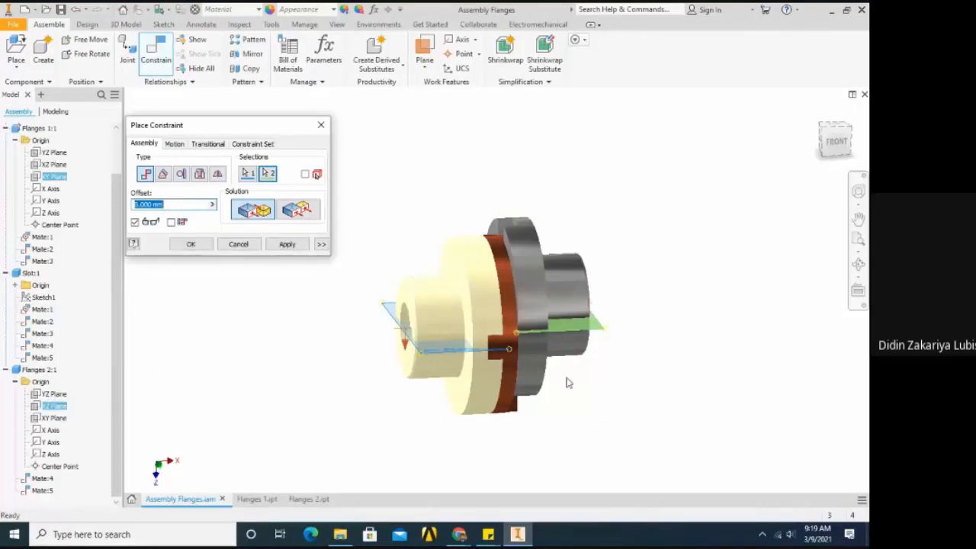
middle_click_drag(551, 366, 524, 347, "shift")
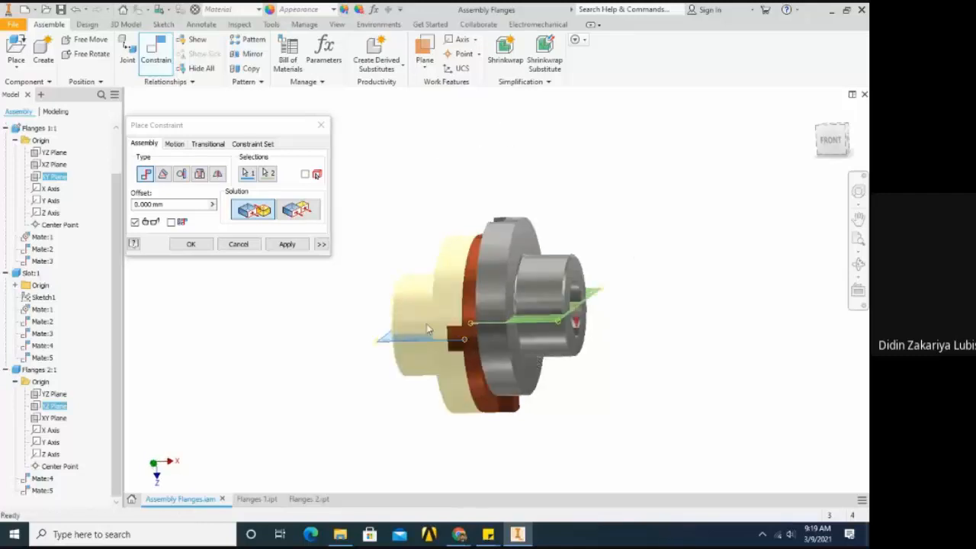
left_click(299, 216)
middle_click_drag(543, 379, 602, 377, "shift")
left_click(184, 207)
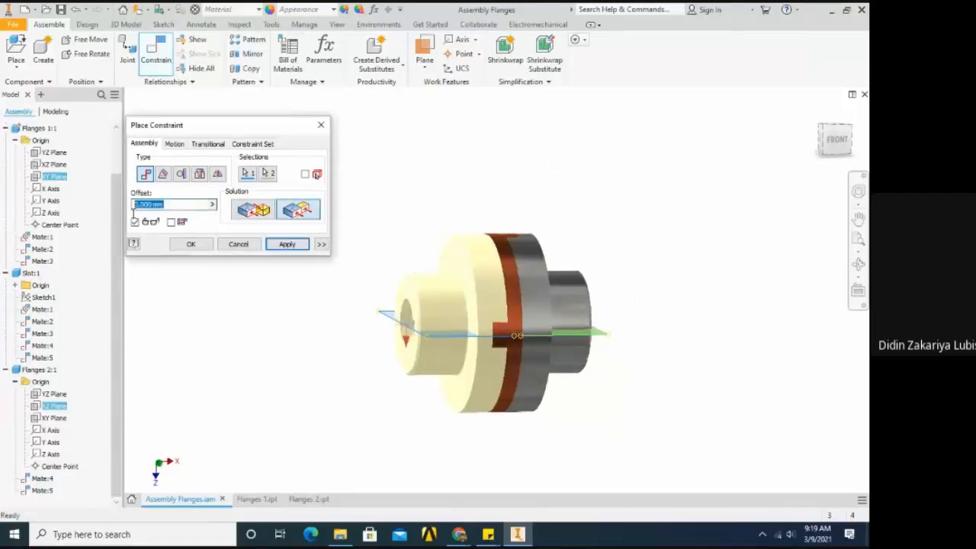
type("1")
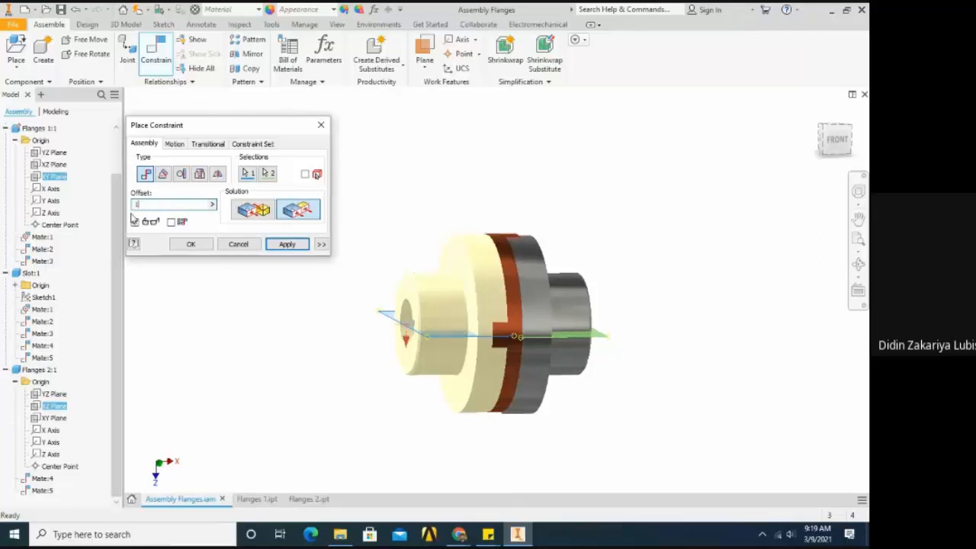
type("0")
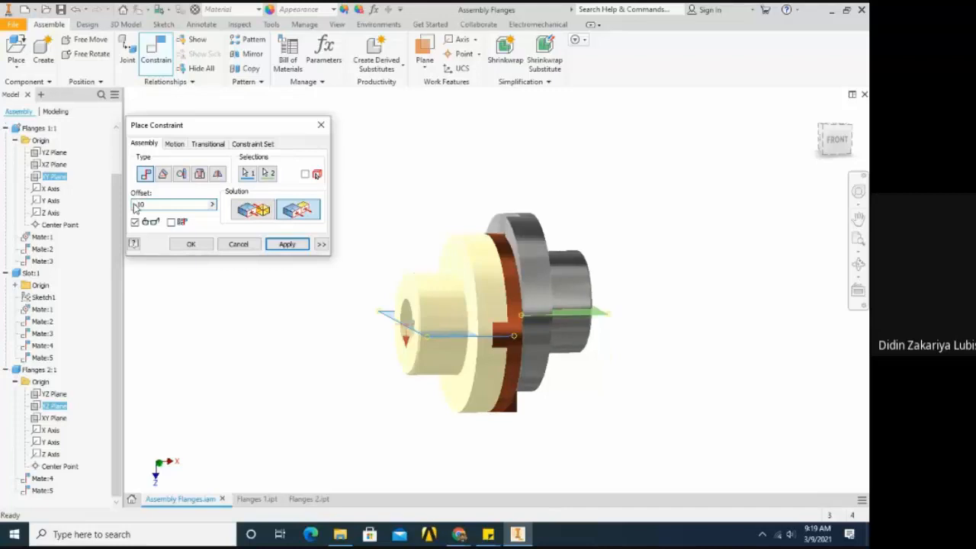
left_click(193, 244)
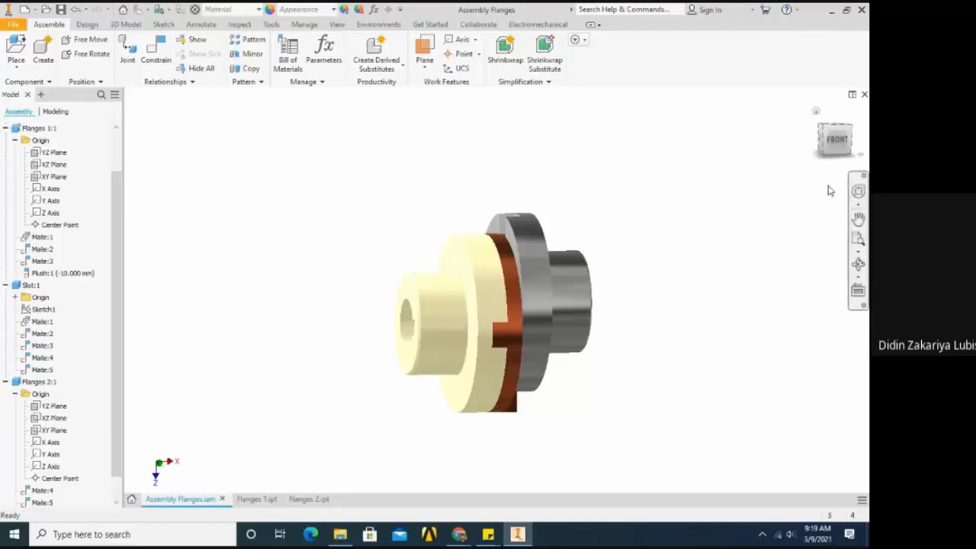
Examine the offset flanges from another side and inspect the planes joined by the flush constraint listed under each flange.
left_click(858, 264)
left_click_drag(579, 312, 389, 324)
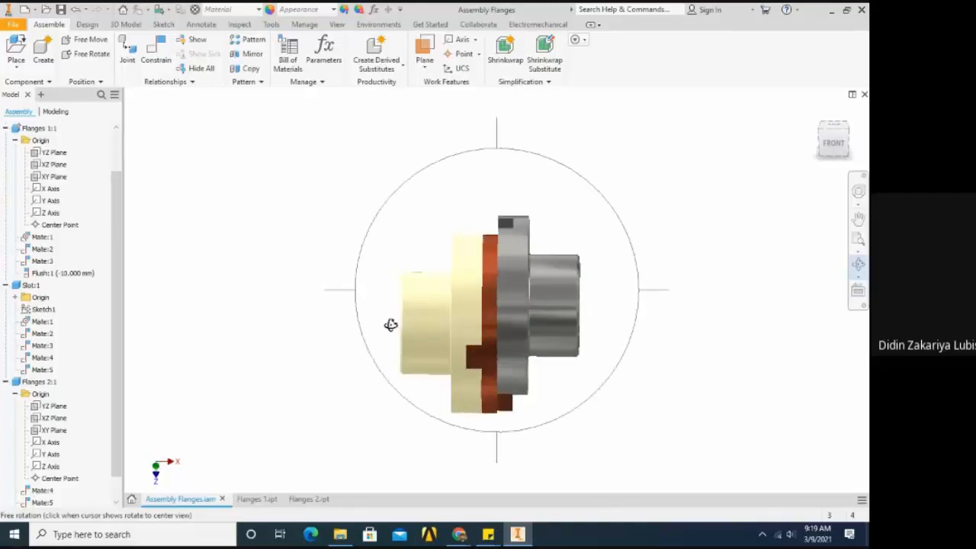
key("Escape")
scroll(113, 324, "down", 1)
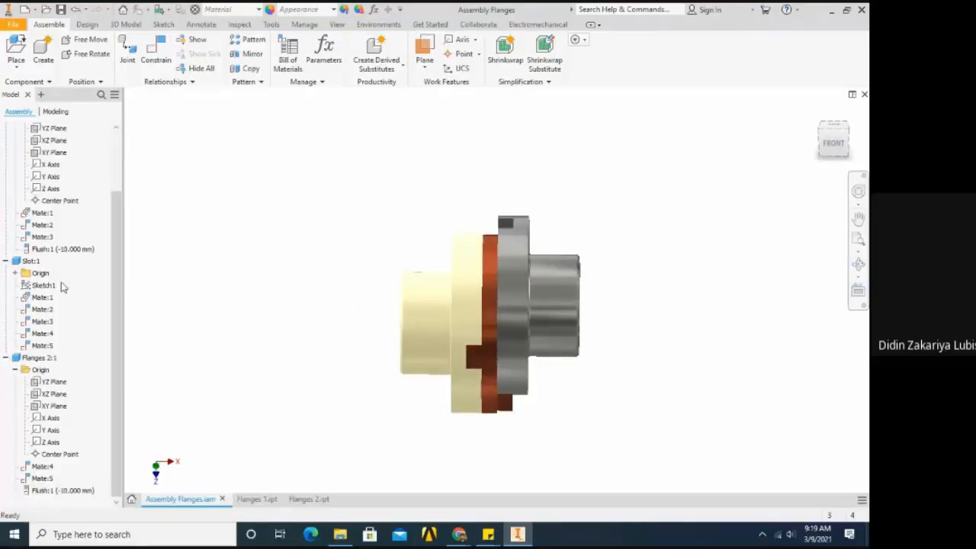
left_click(48, 249)
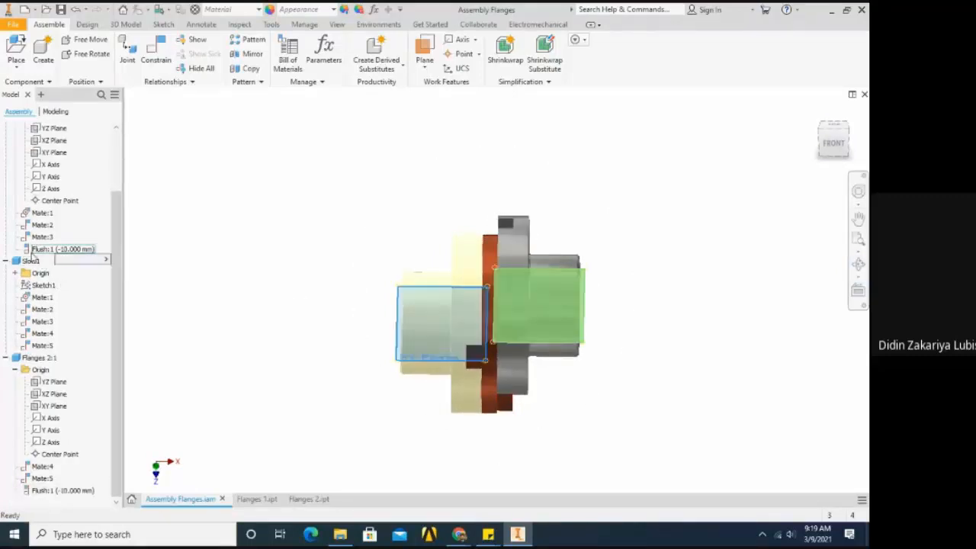
left_click(40, 490)
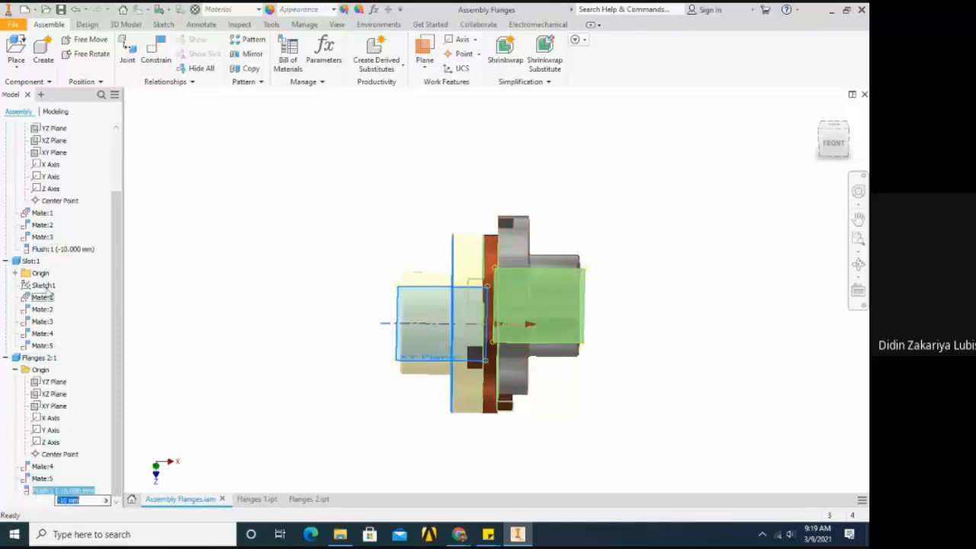
Set the offset of the flush constraint between the two flanges to -20 mm.
left_click(29, 251)
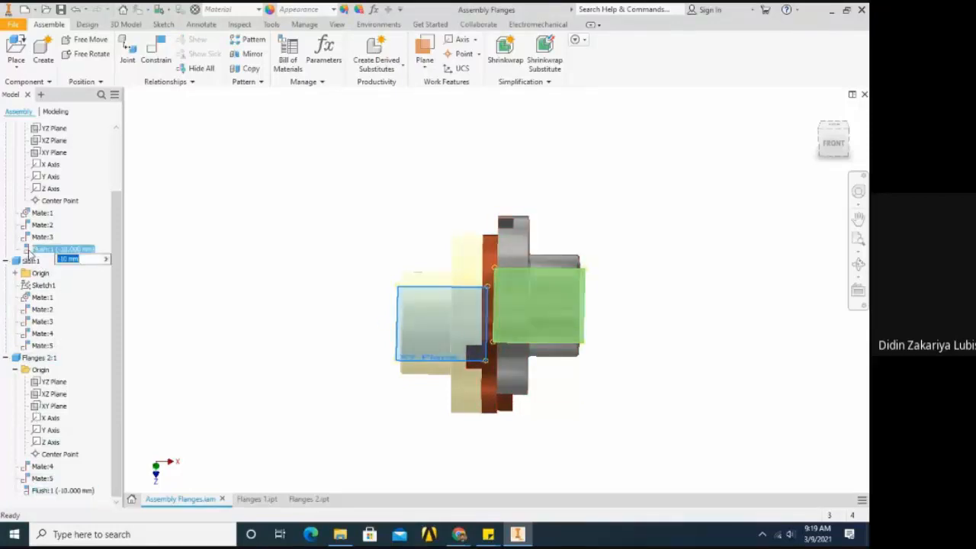
left_click(61, 258)
left_click(328, 243)
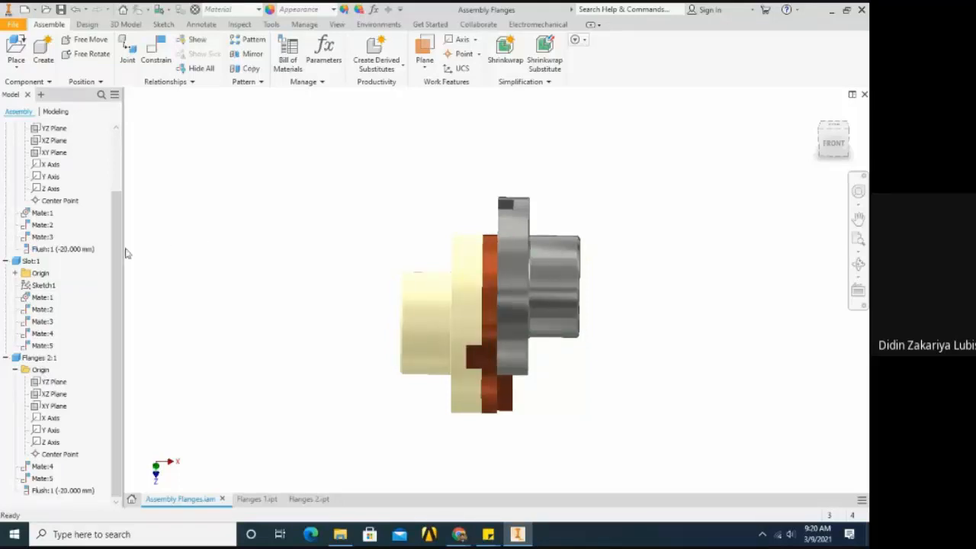
Set the flush constraint's offset between Flanges 1 and Flanges 2 back to -10 mm.
left_click(64, 256)
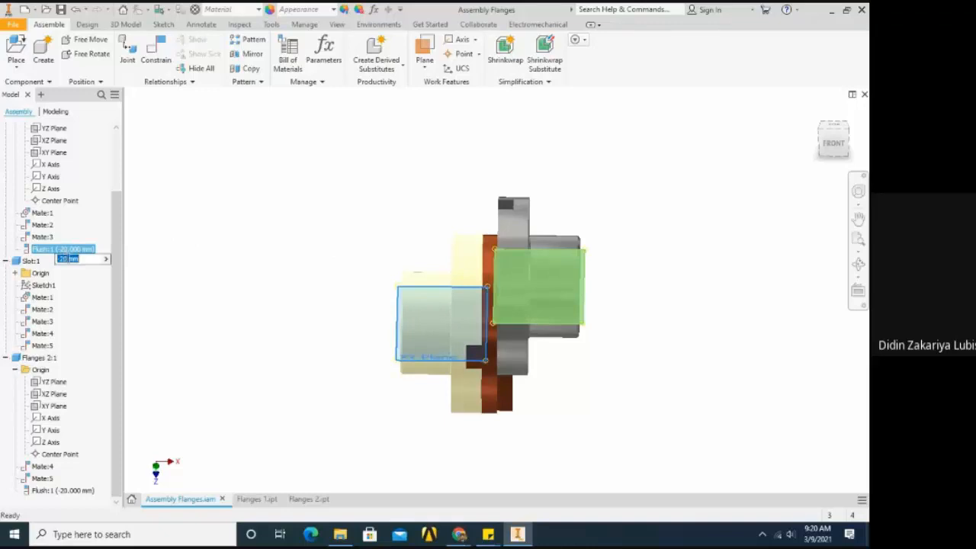
left_click(77, 259)
type("1")
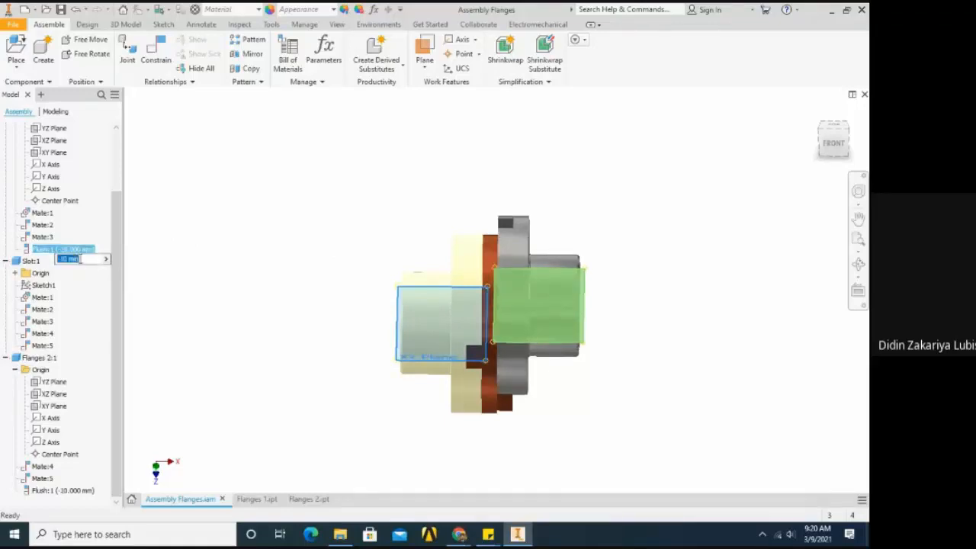
key("Return")
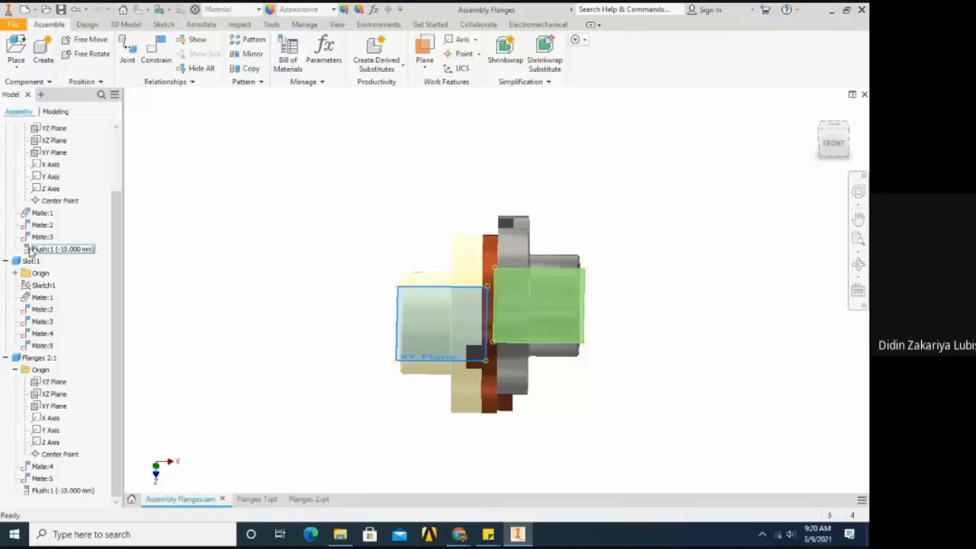
double_click(44, 250)
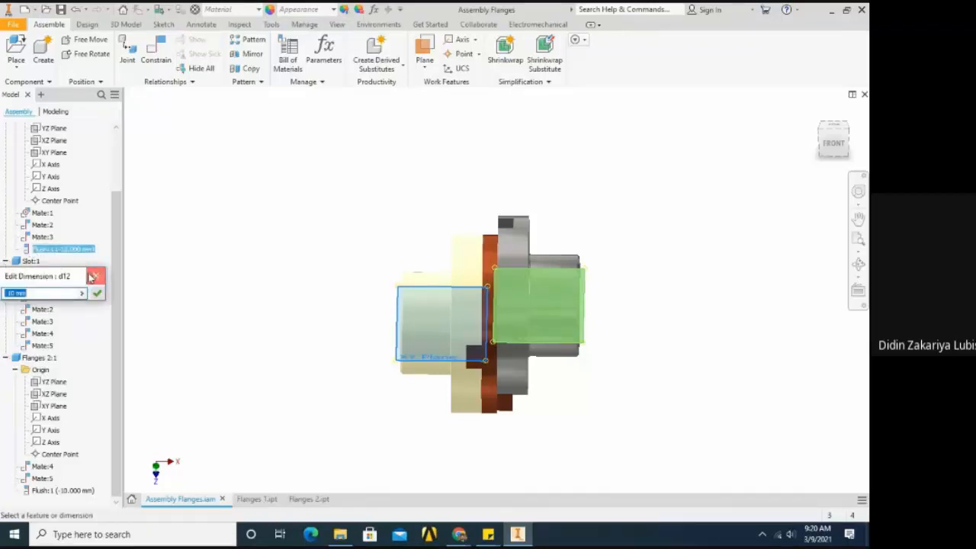
left_click(91, 277)
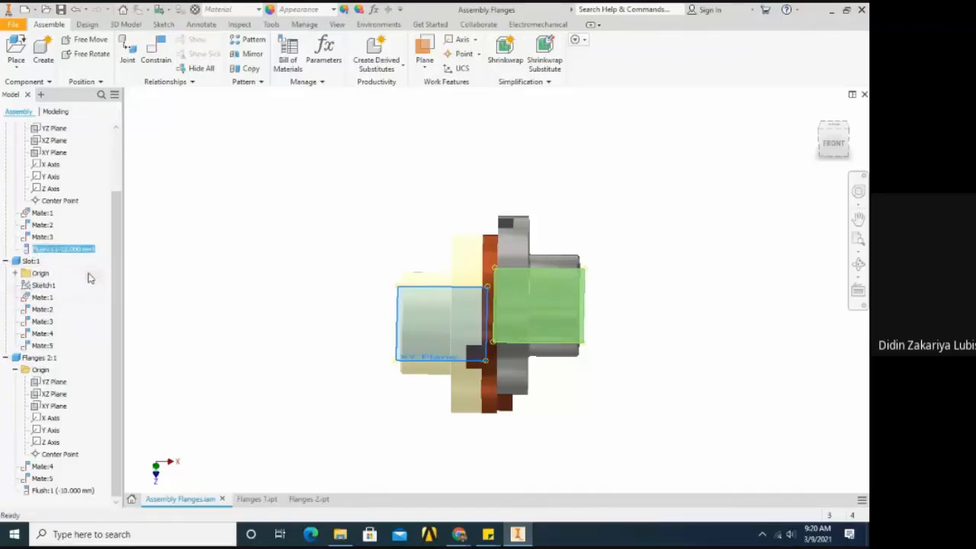
Start a new assembly constraint with the Constrain command.
left_click(159, 68)
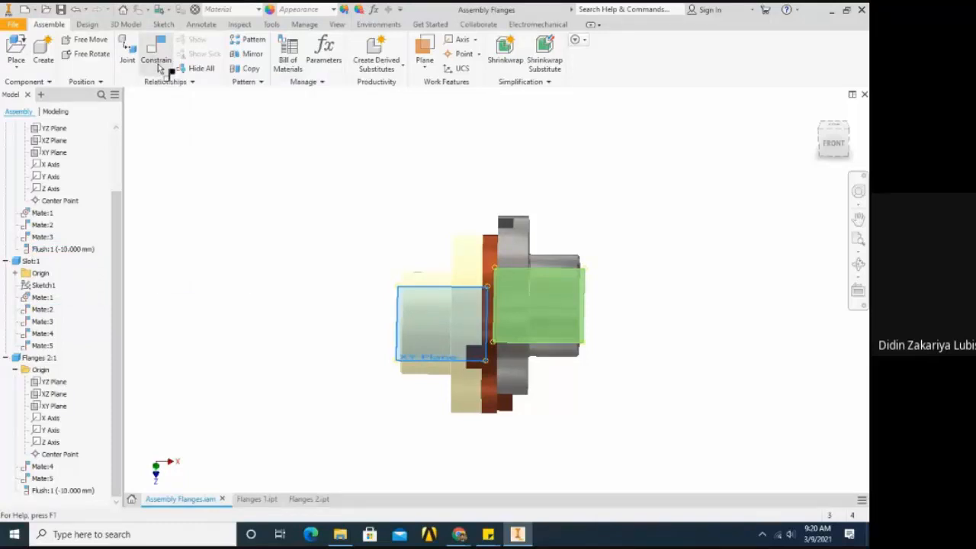